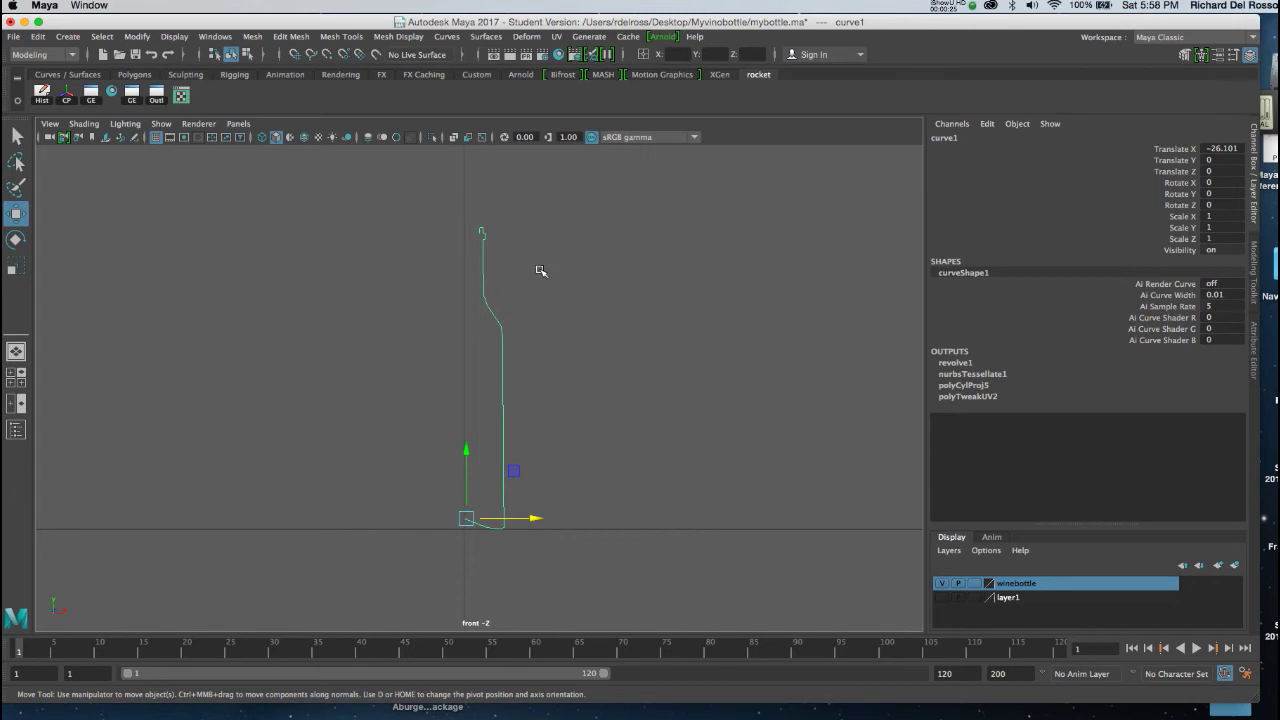
- Select the bottle profile curve and open Revolve options set to Y axis, polygons, 20 segments
click(540, 271)
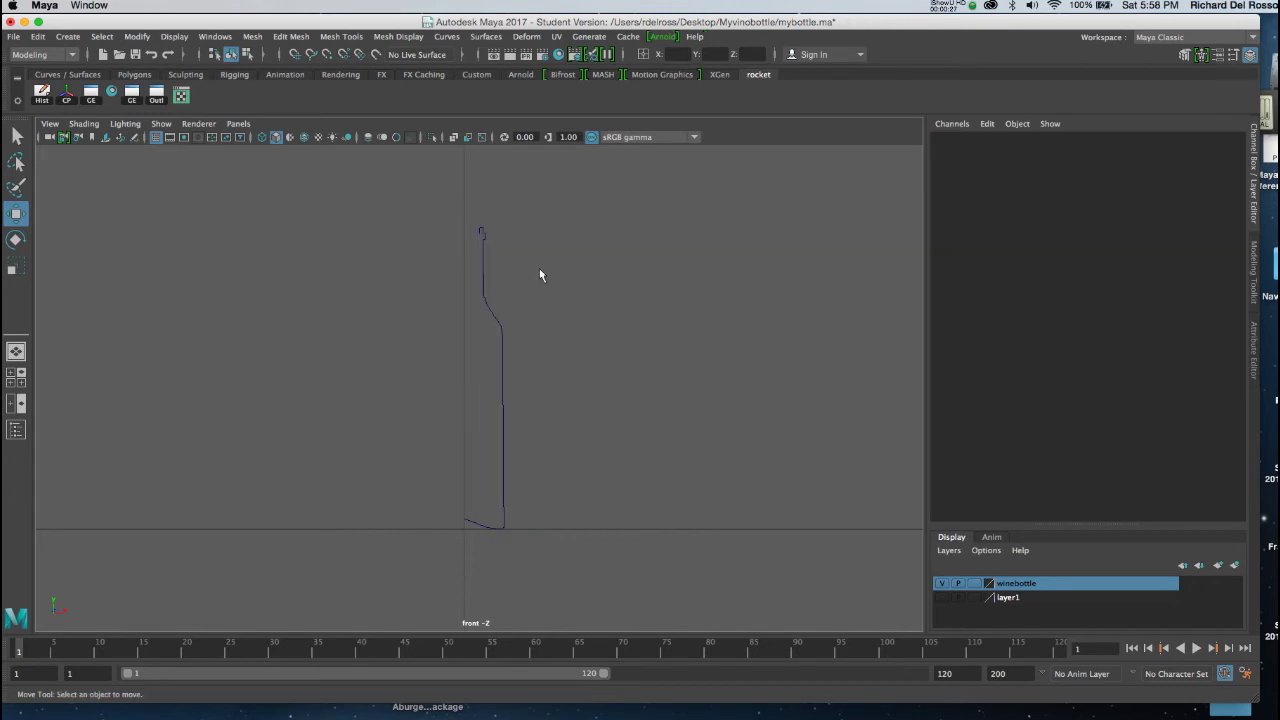
click(483, 286)
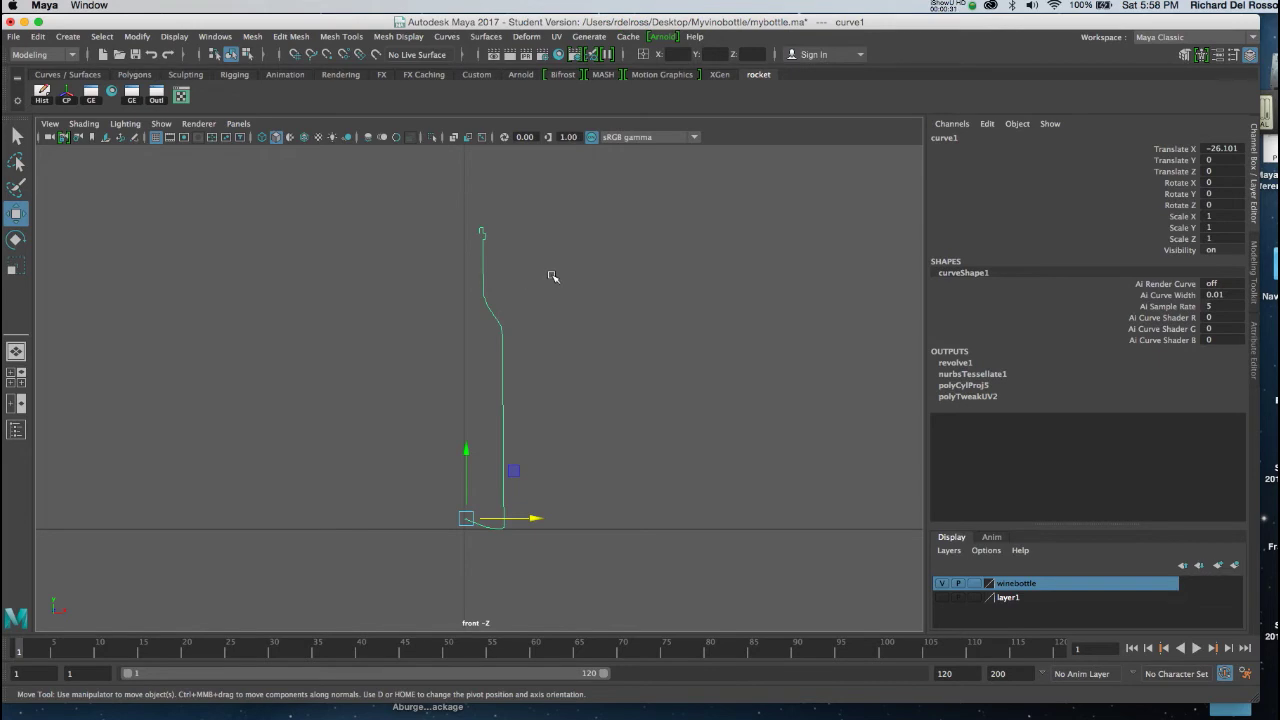
key(space)
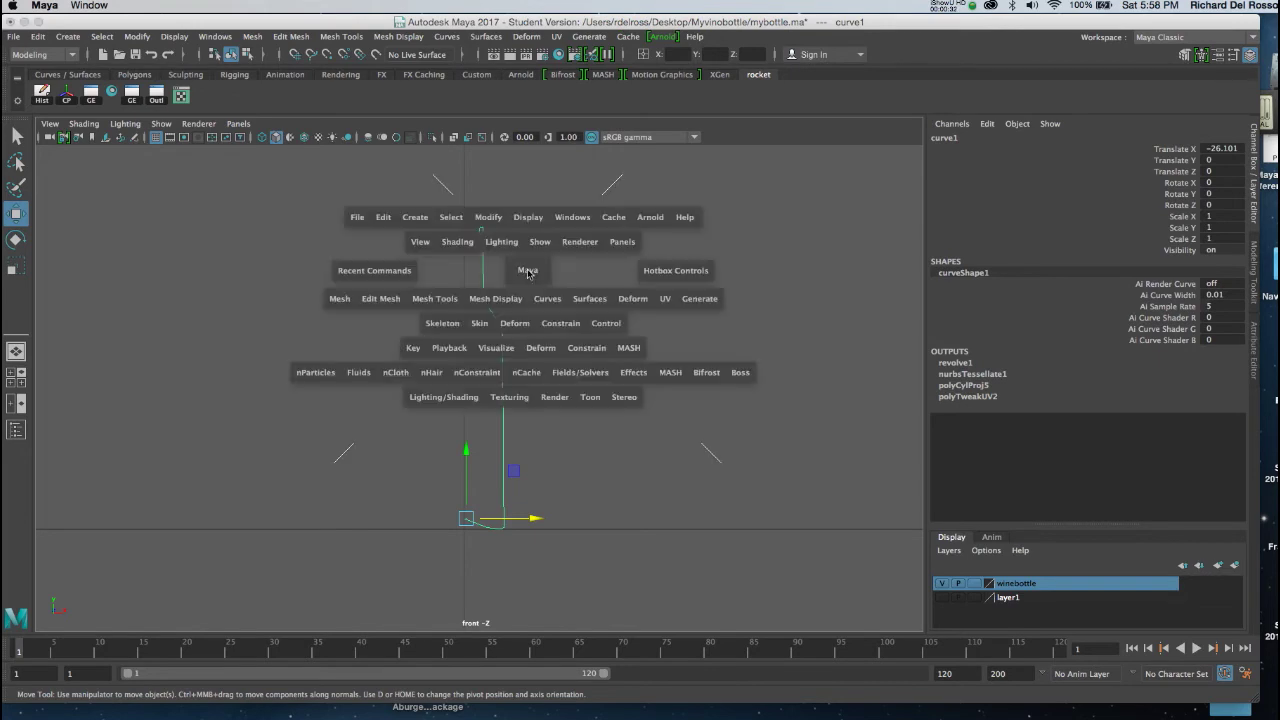
click(603, 302)
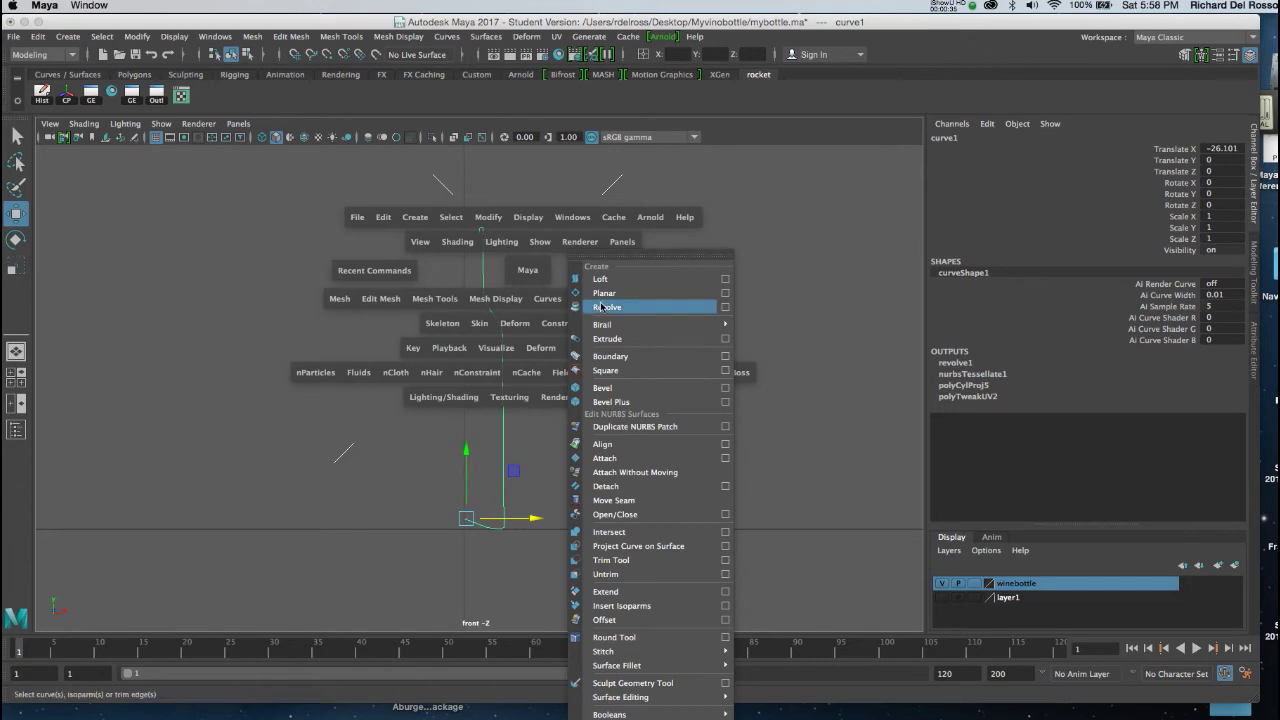
click(724, 307)
drag(758, 160, 706, 157)
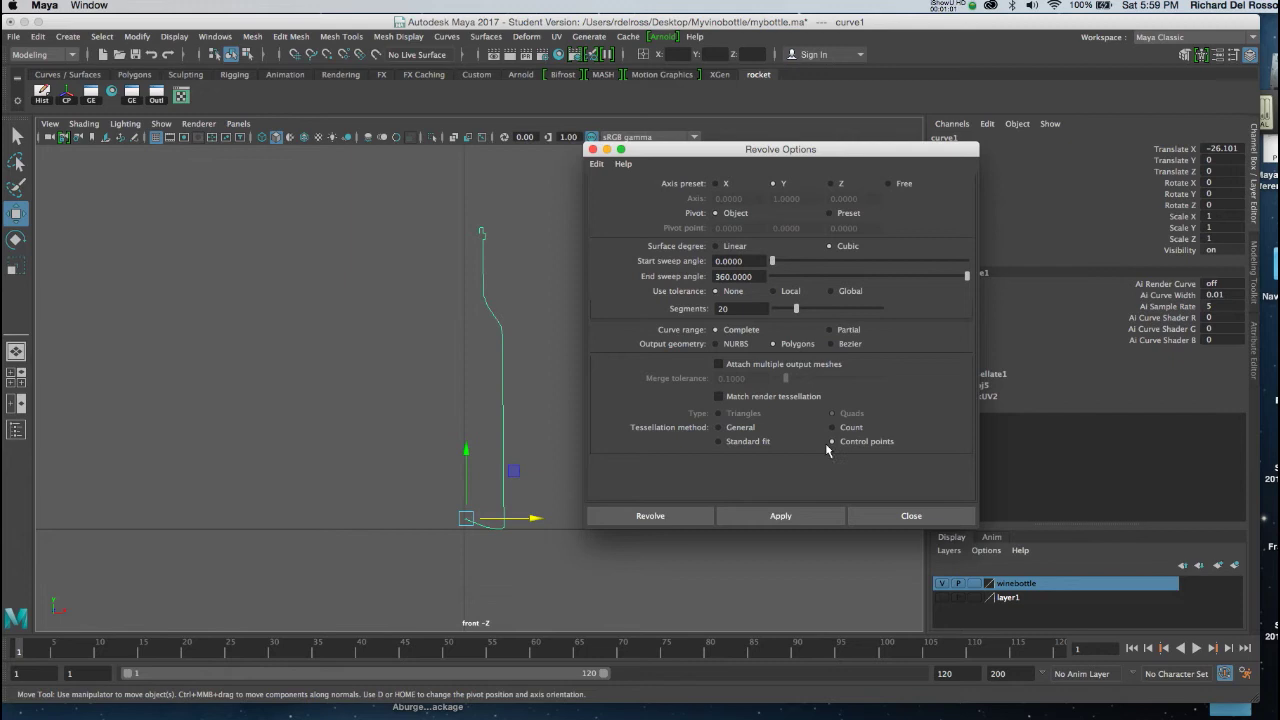
- Revolve the curve into a bottle mesh and slide the bottle left of the profile curve
click(787, 516)
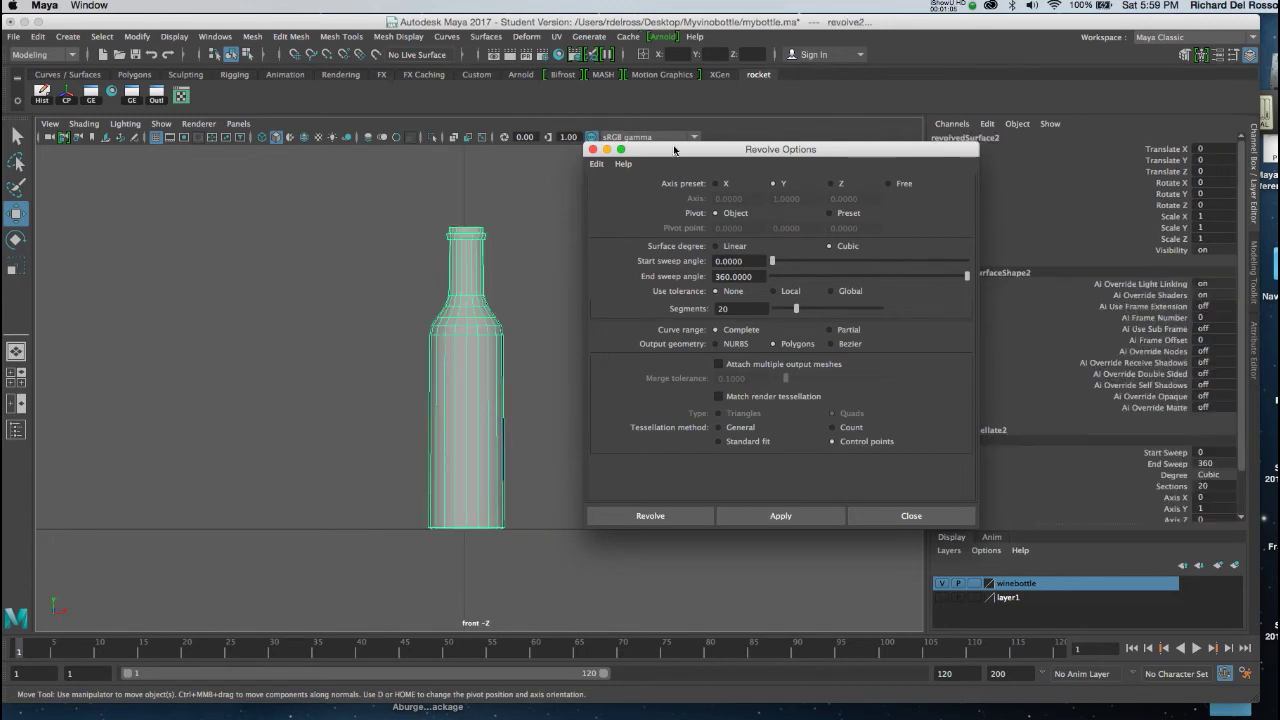
drag(674, 150, 778, 170)
click(67, 97)
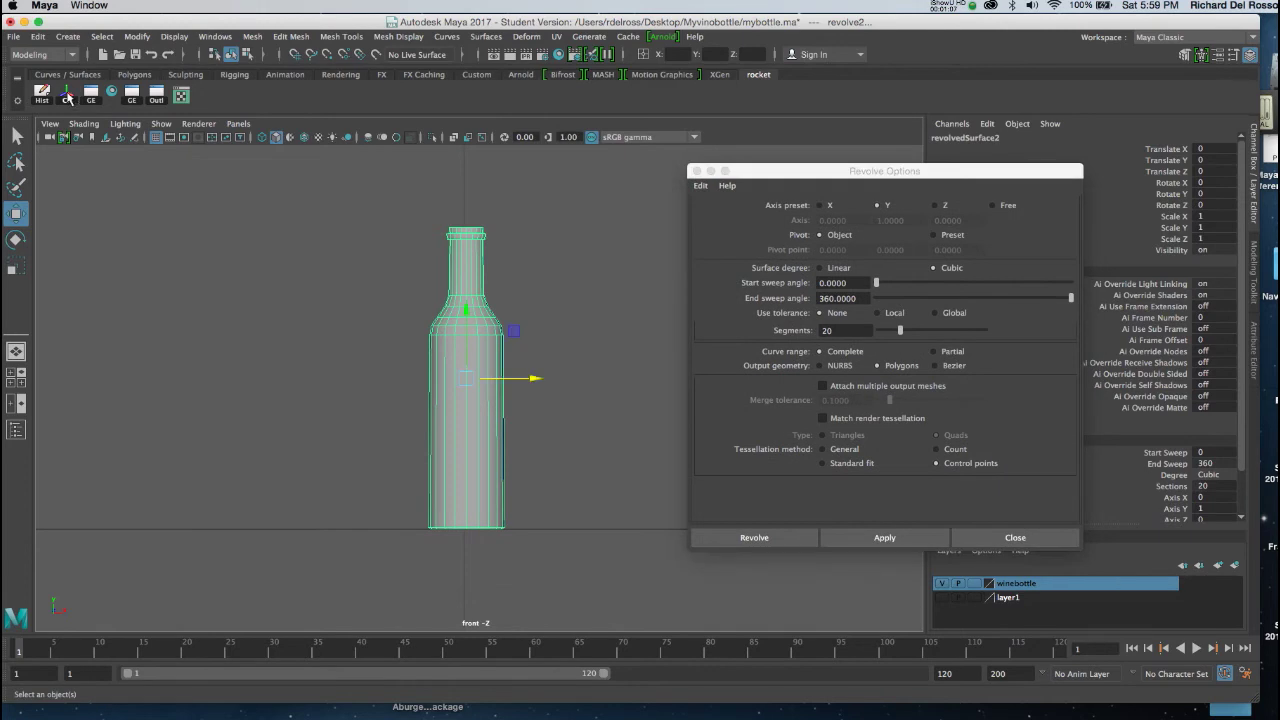
drag(532, 378, 466, 378)
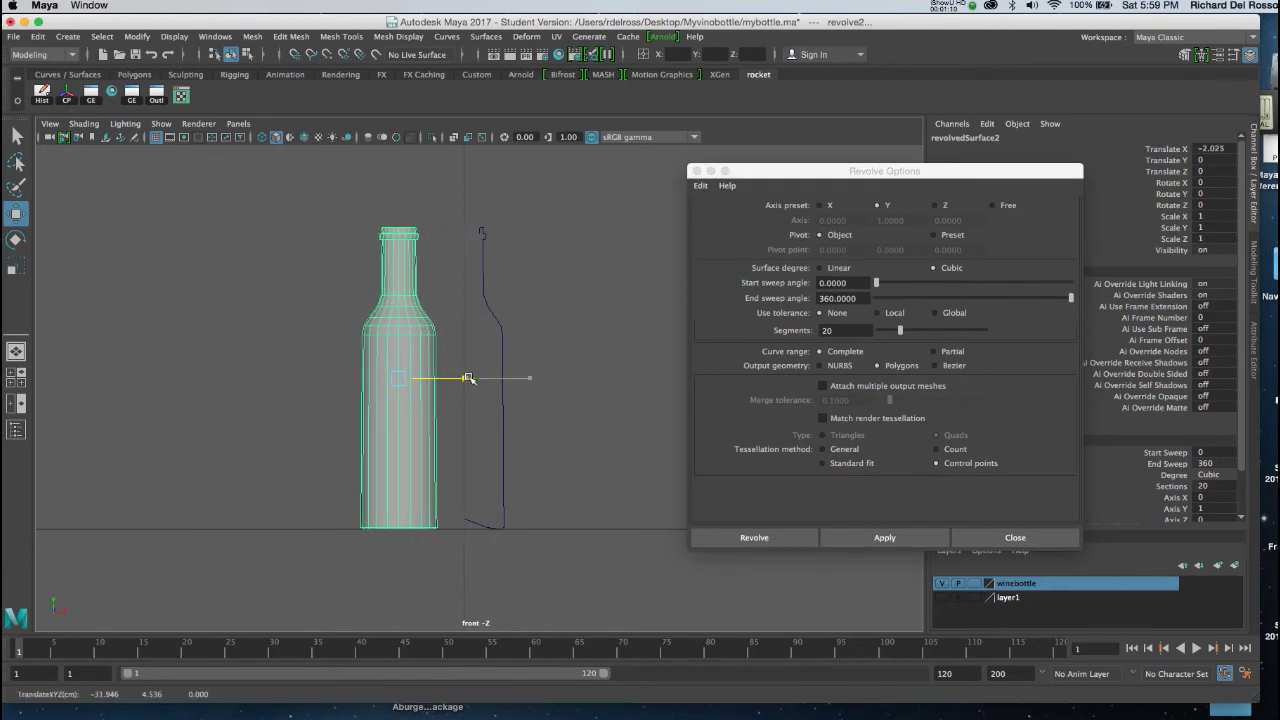
click(505, 474)
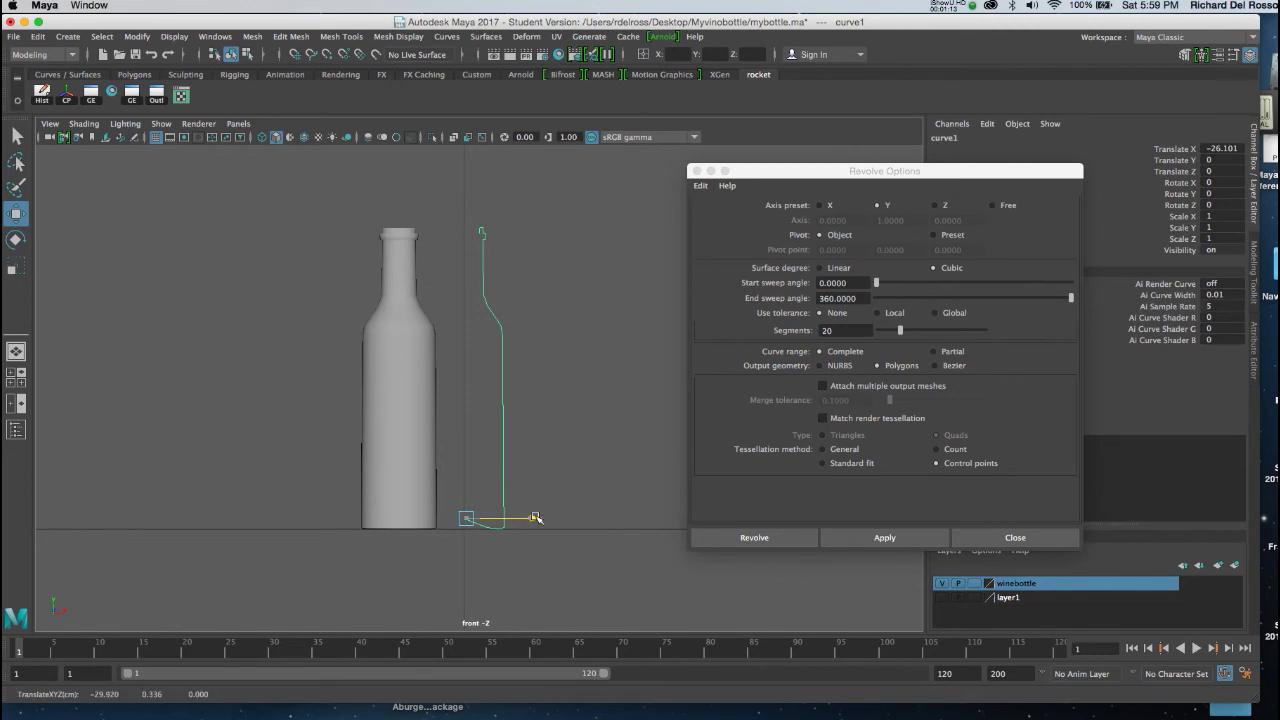
drag(536, 517, 532, 517)
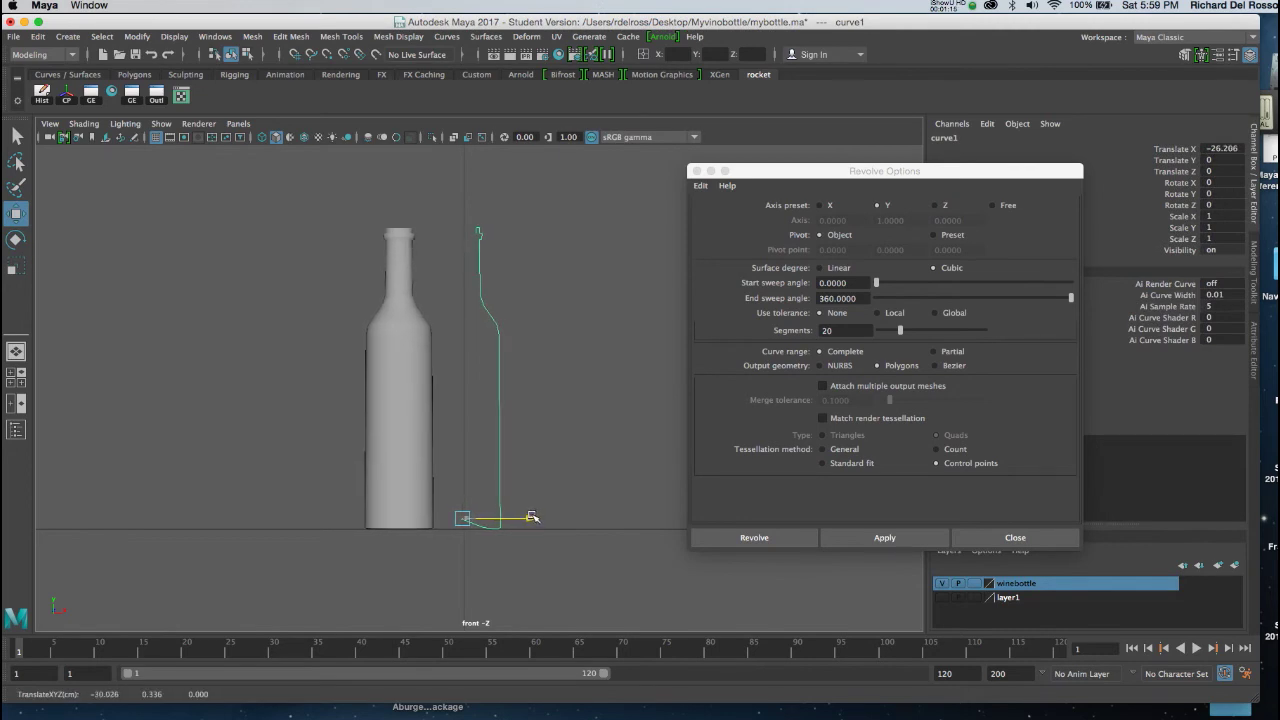
click(421, 398)
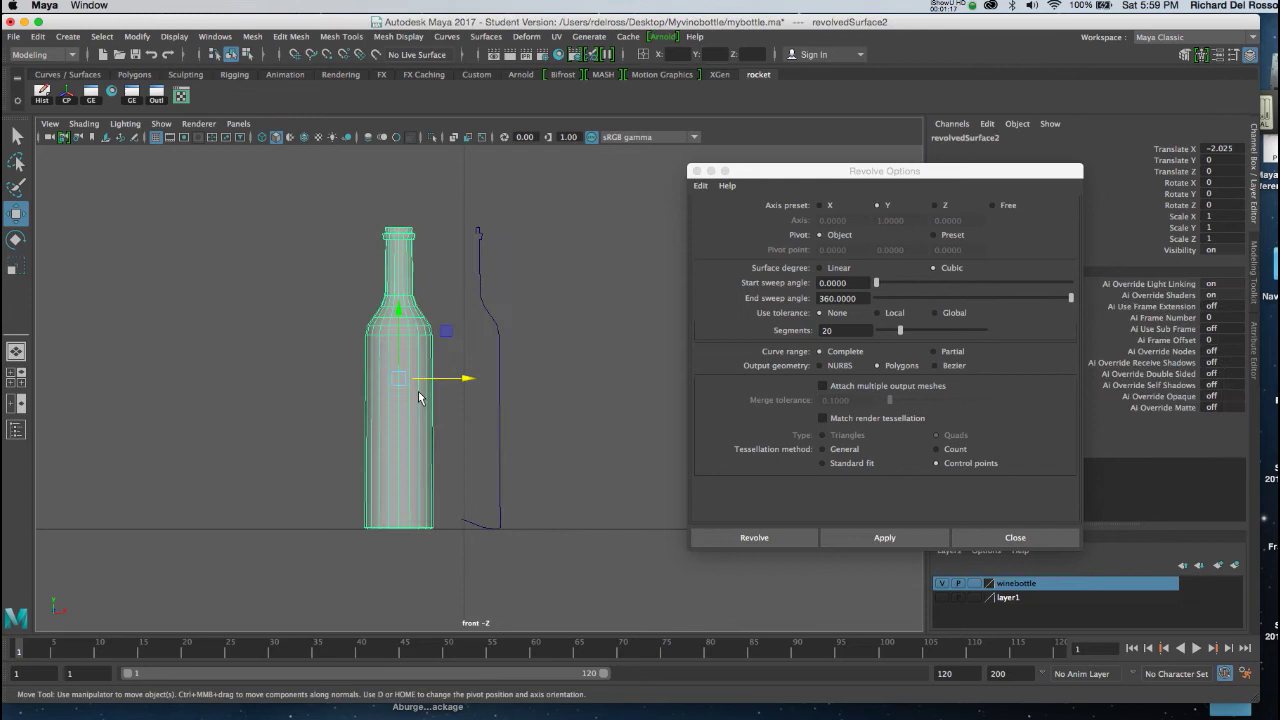
- Close Revolve Options, save the scene past the student-version warning, and show four view panels
drag(777, 175, 785, 172)
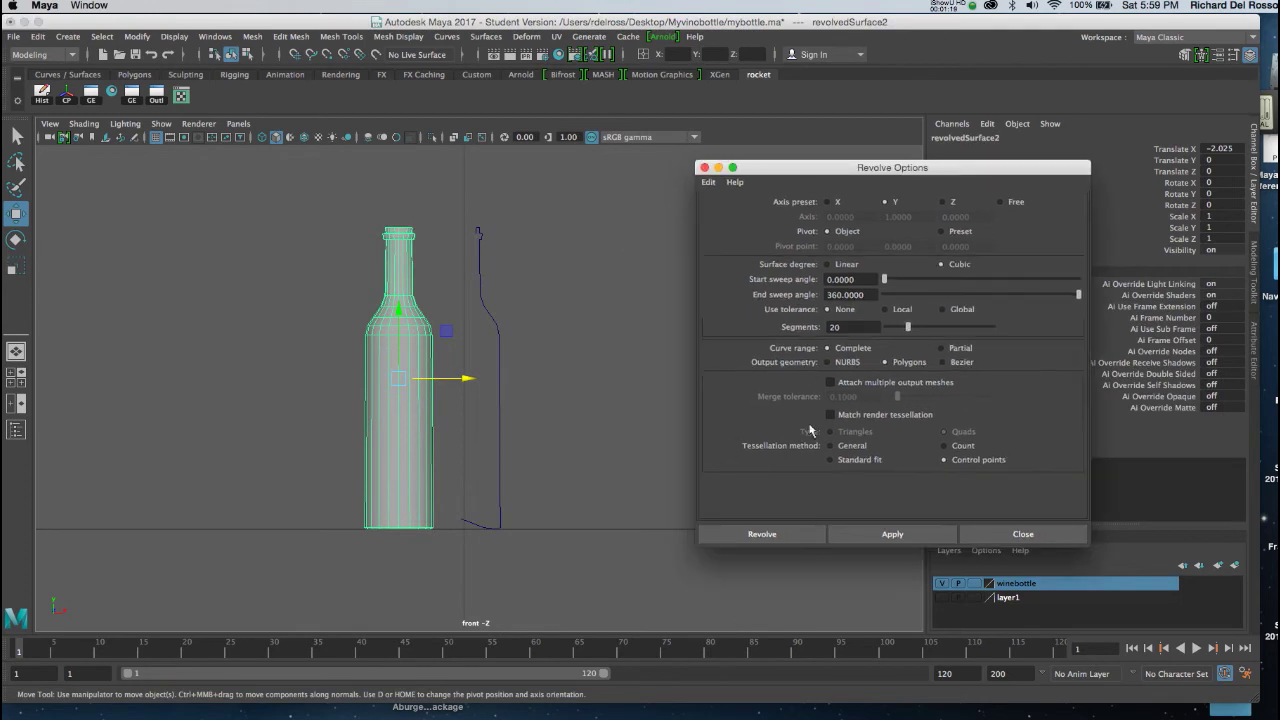
click(704, 167)
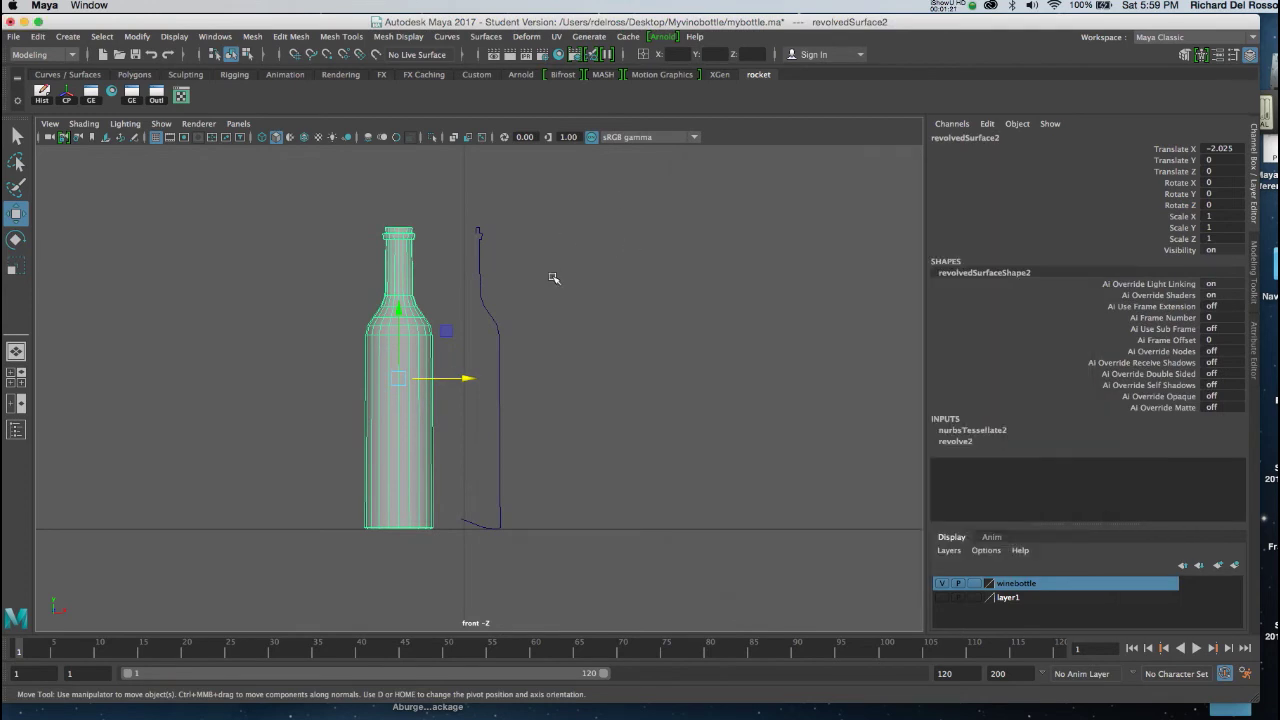
key(q)
key(super+s)
click(633, 408)
key(w)
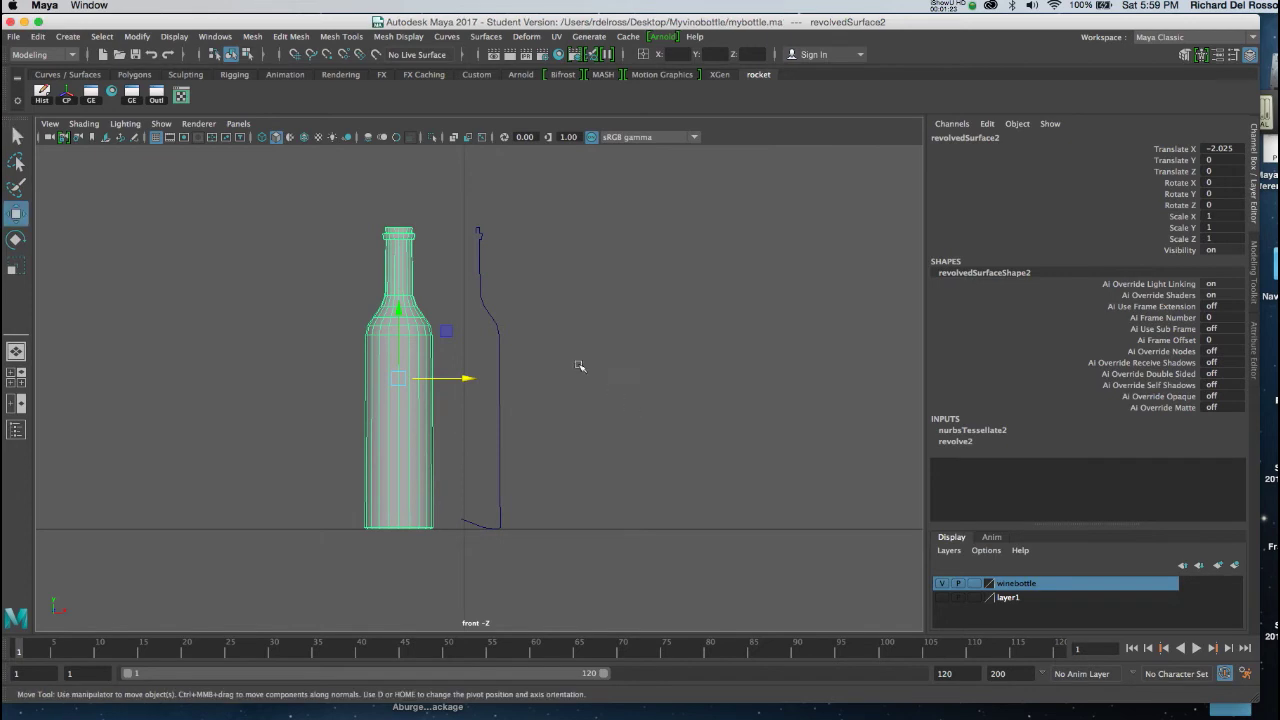
key(space)
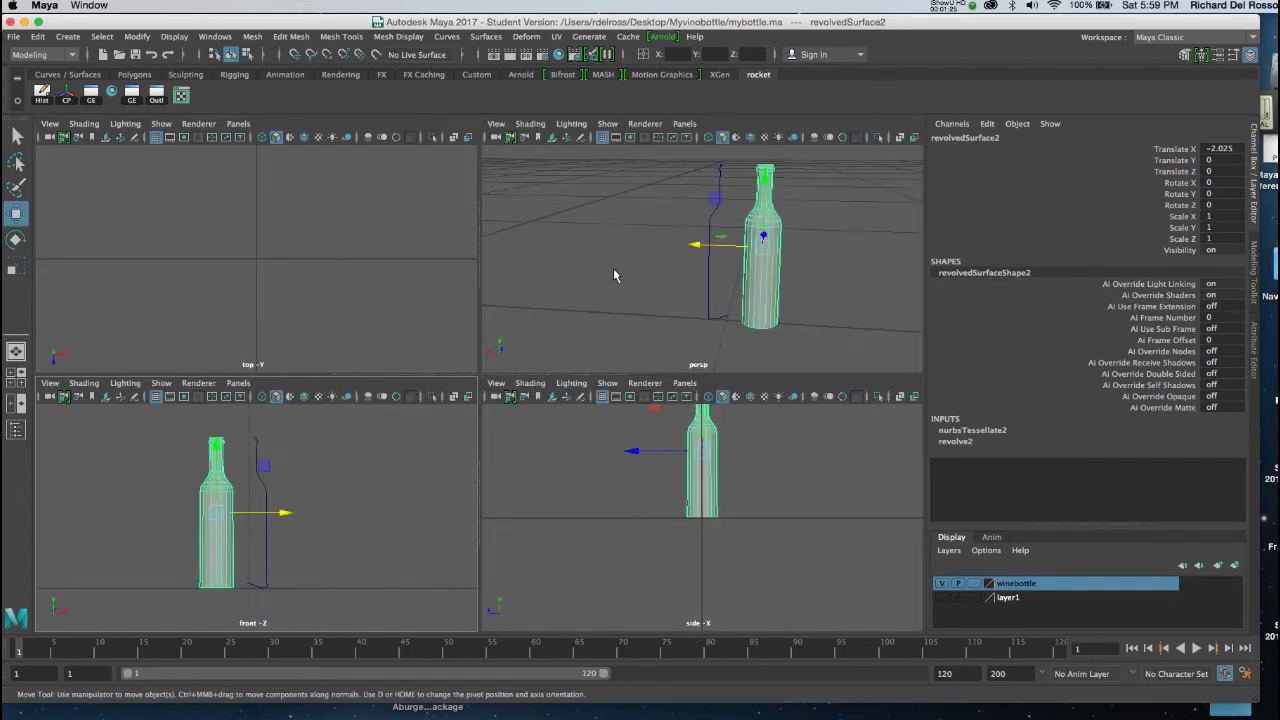
- Assign a new Arnold aiStandardSurface material to the bottle
key(space)
right_click(597, 388)
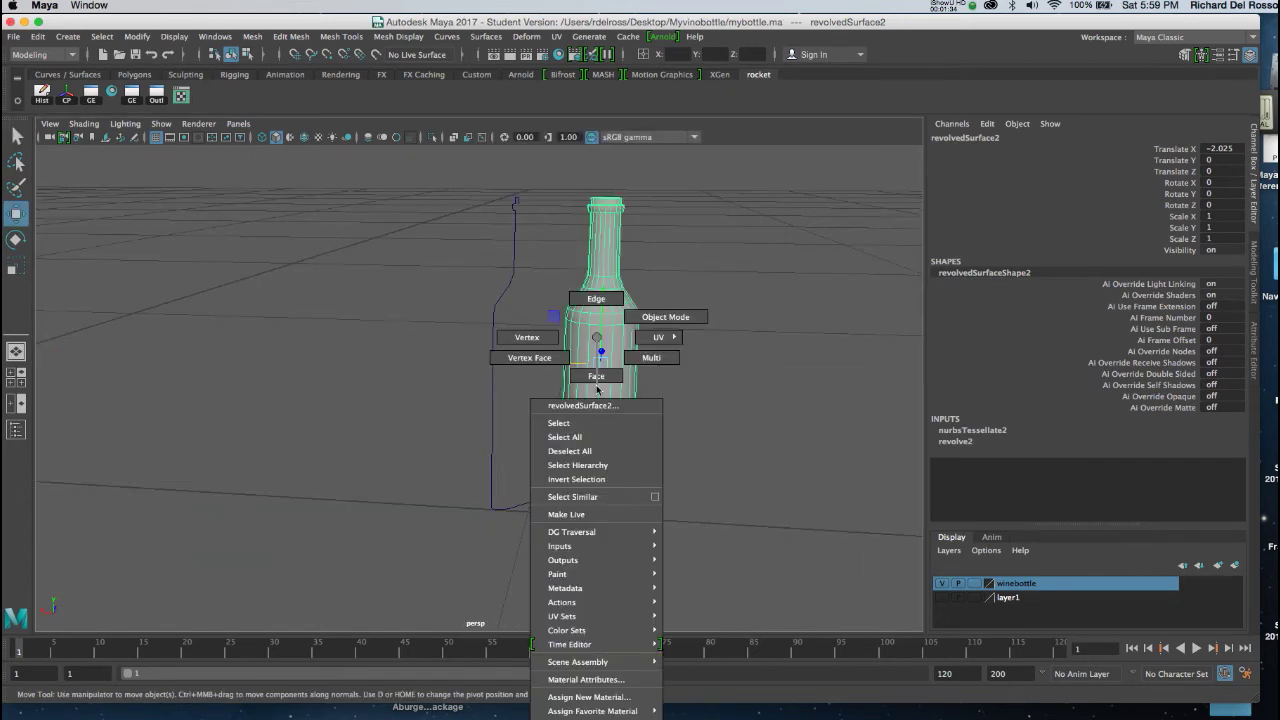
click(600, 697)
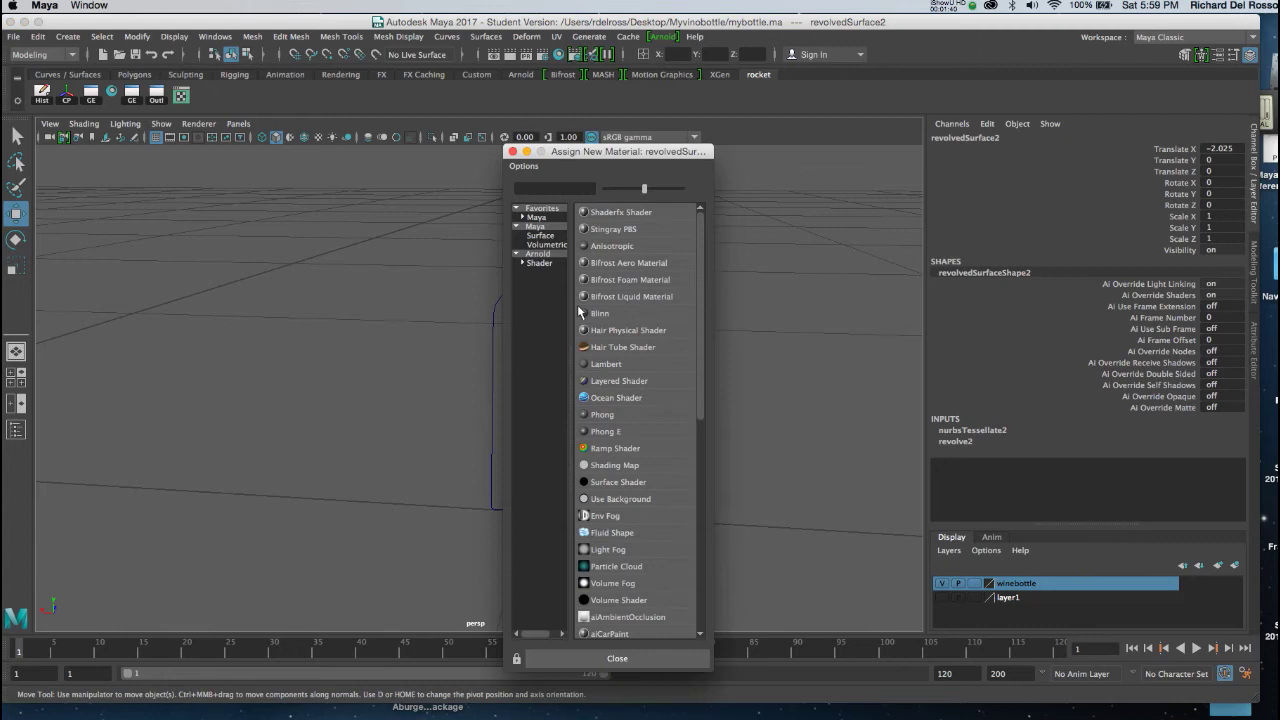
click(540, 254)
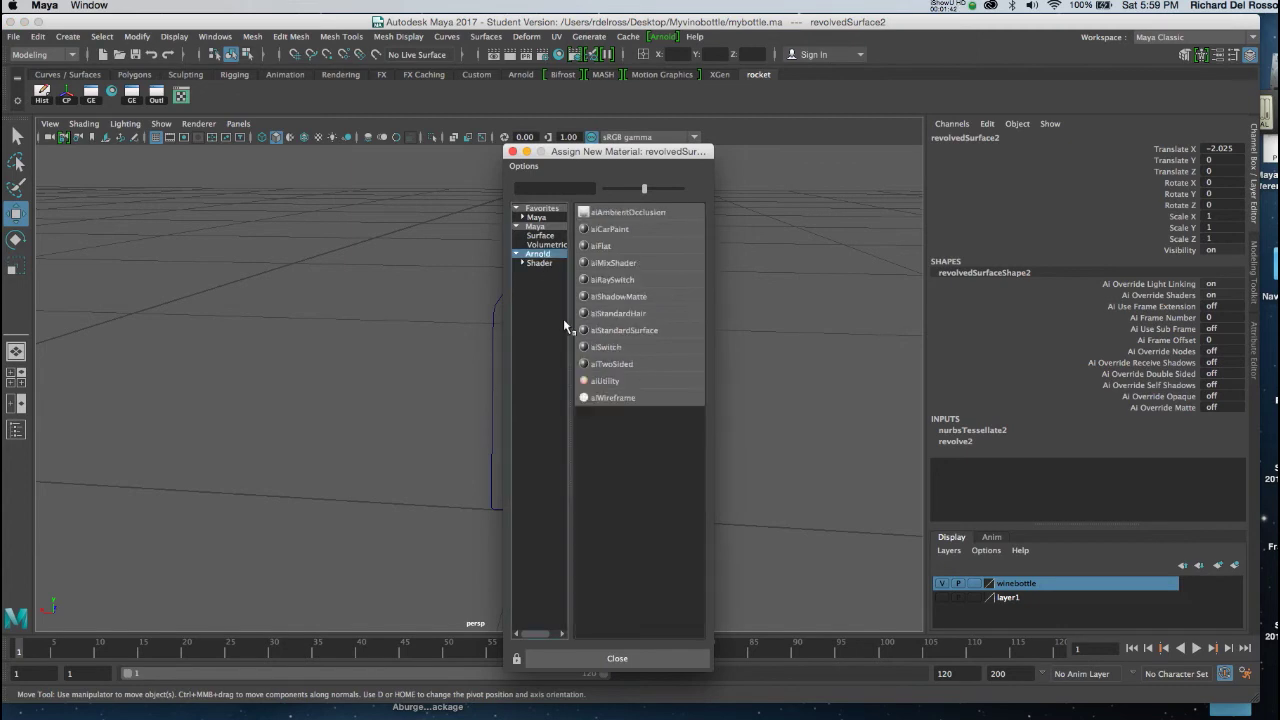
click(613, 331)
- Connect a Checker texture to the bottle material's Base Color
right_click(622, 320)
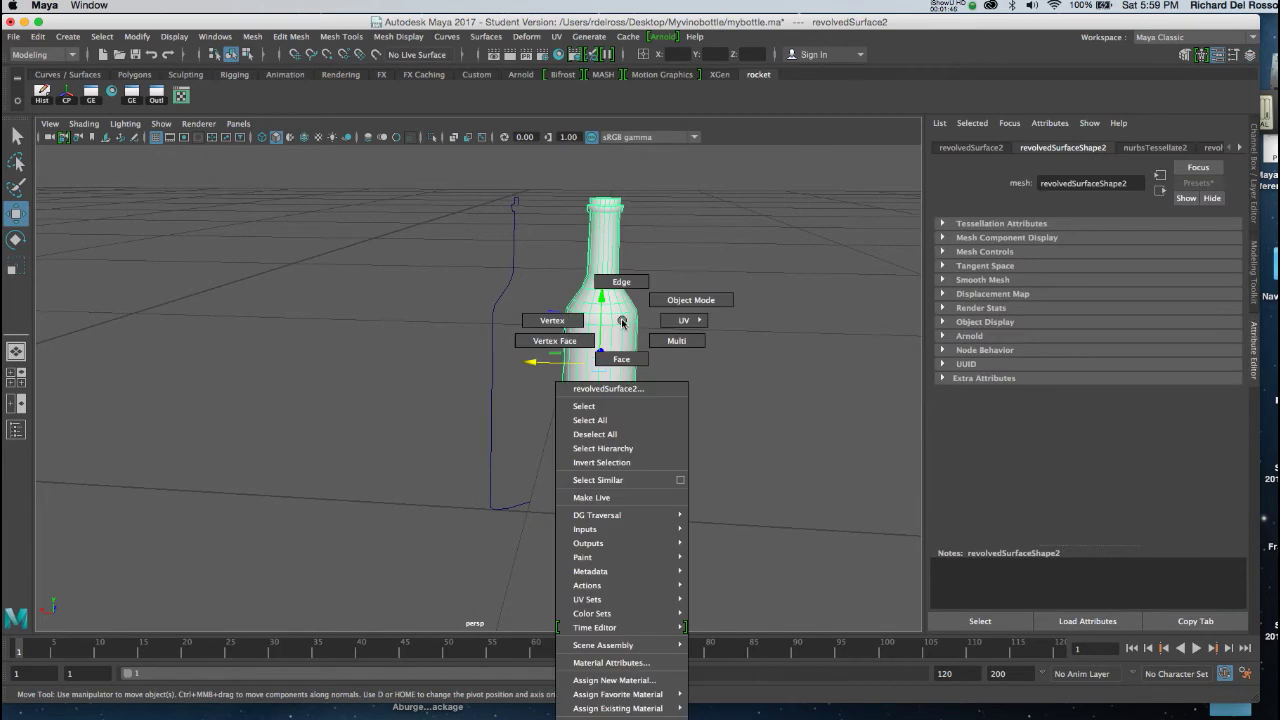
click(612, 663)
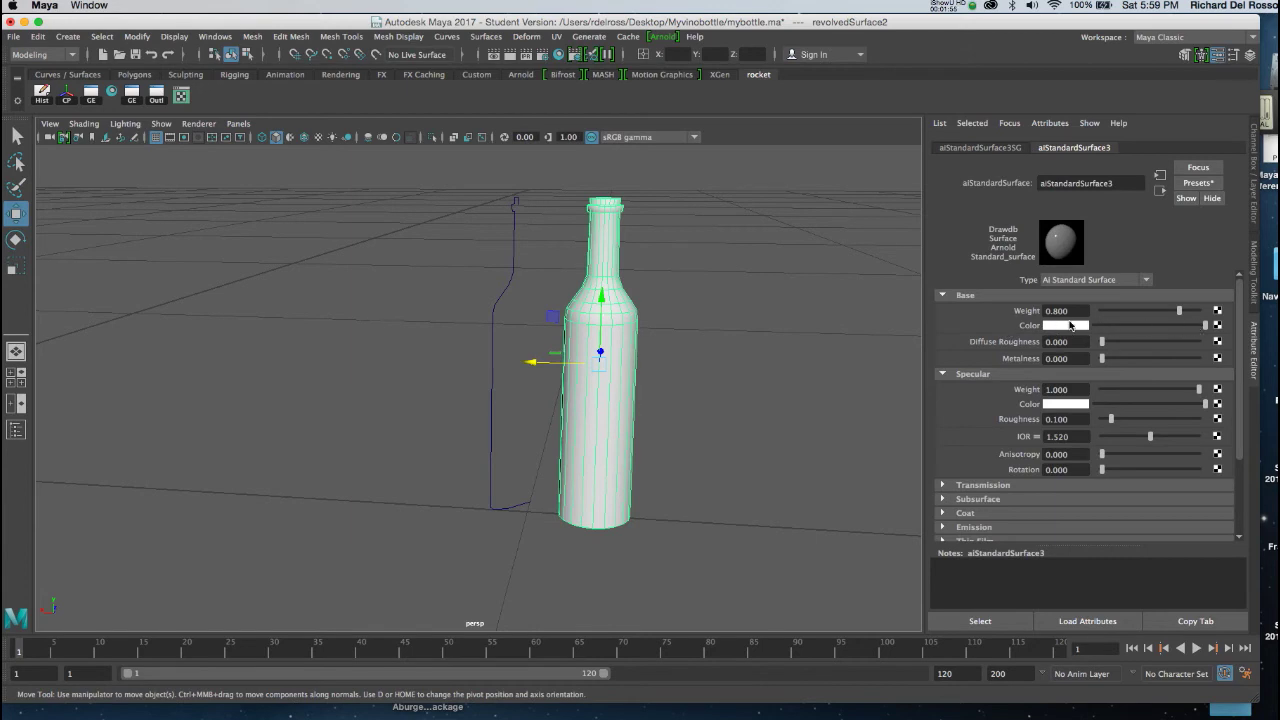
click(1217, 325)
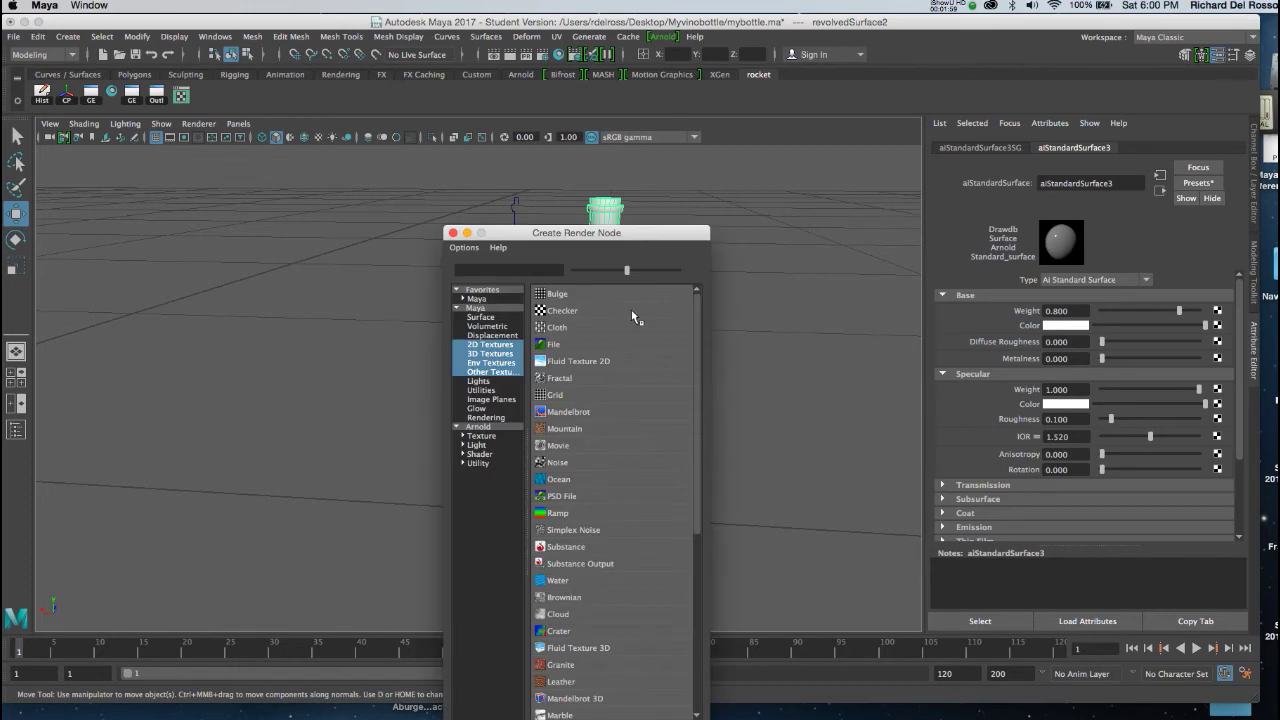
drag(558, 236, 367, 185)
click(364, 263)
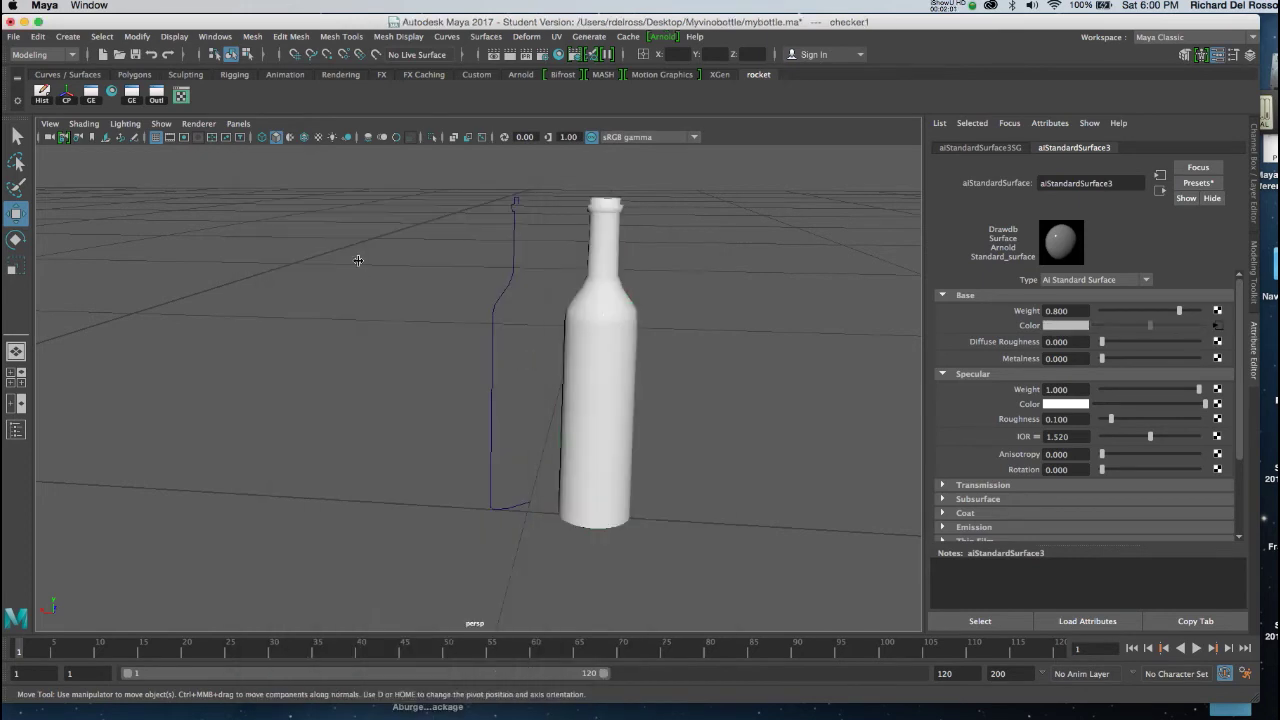
click(599, 355)
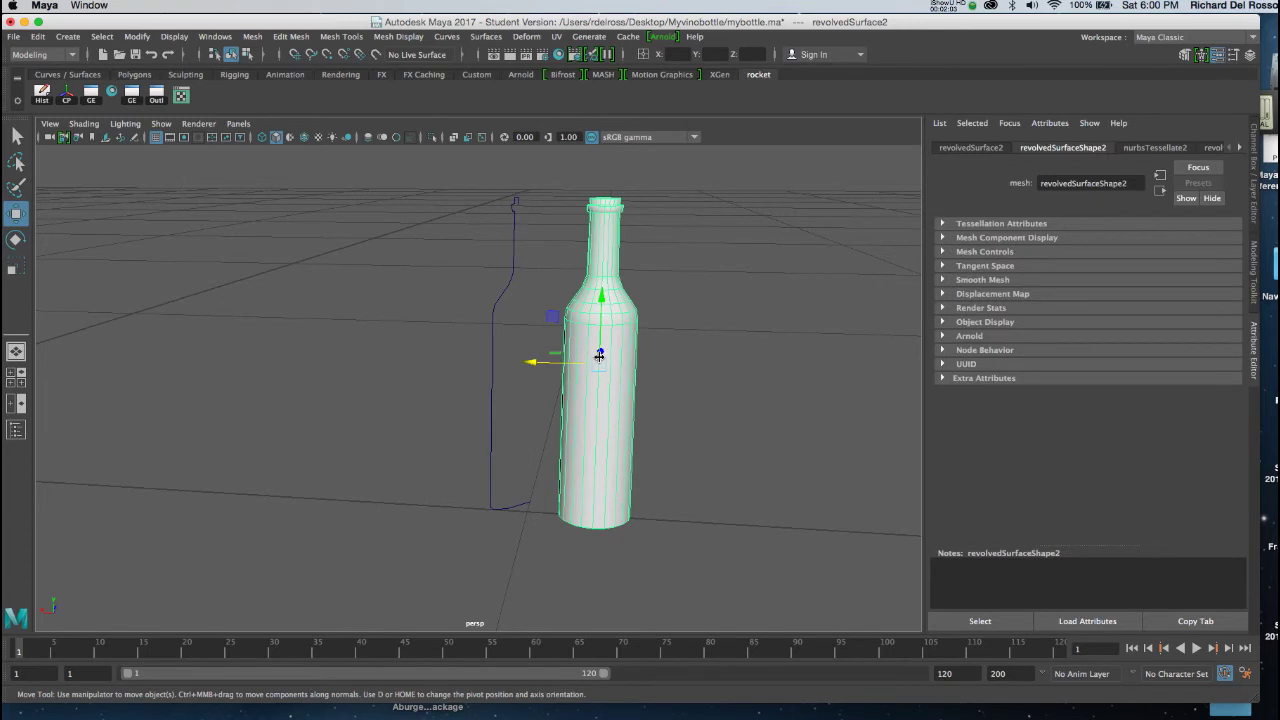
- Show textures in the viewport and apply a cylindrical UV projection to the bottle
key(6)
alt+drag(664, 358, 612, 364)
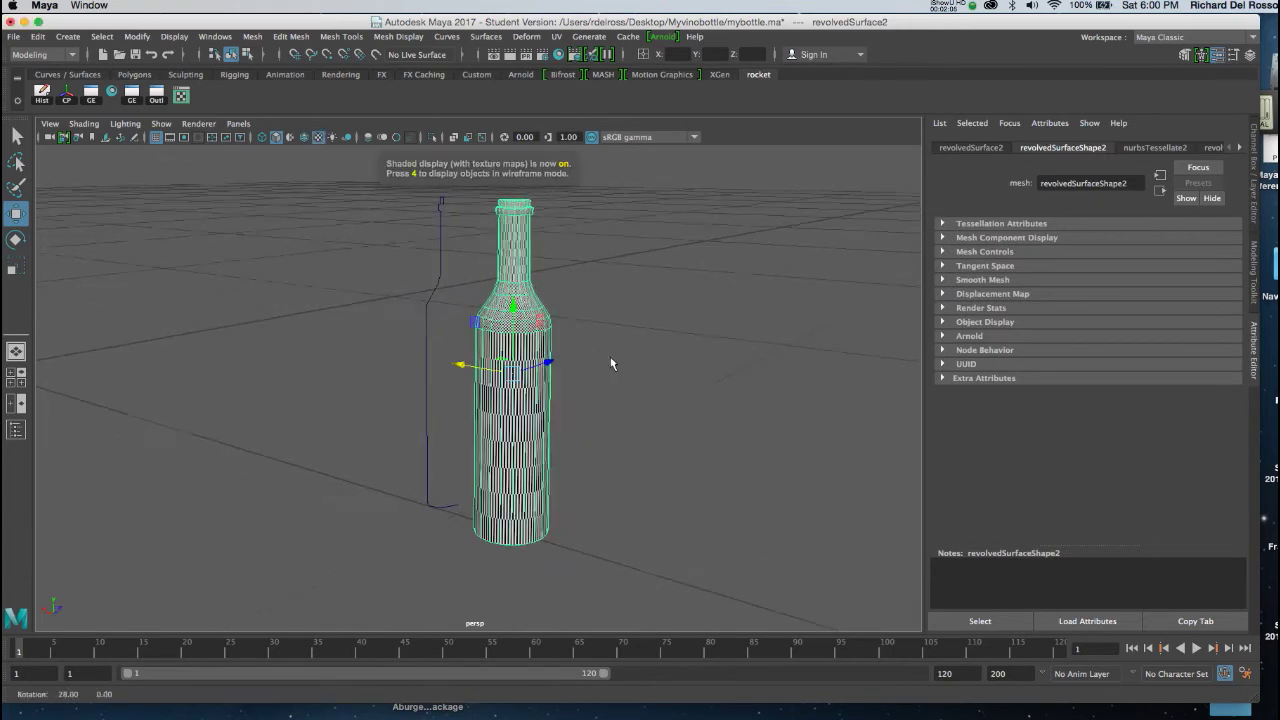
alt+right_drag(612, 364, 560, 371)
alt+drag(560, 371, 573, 381)
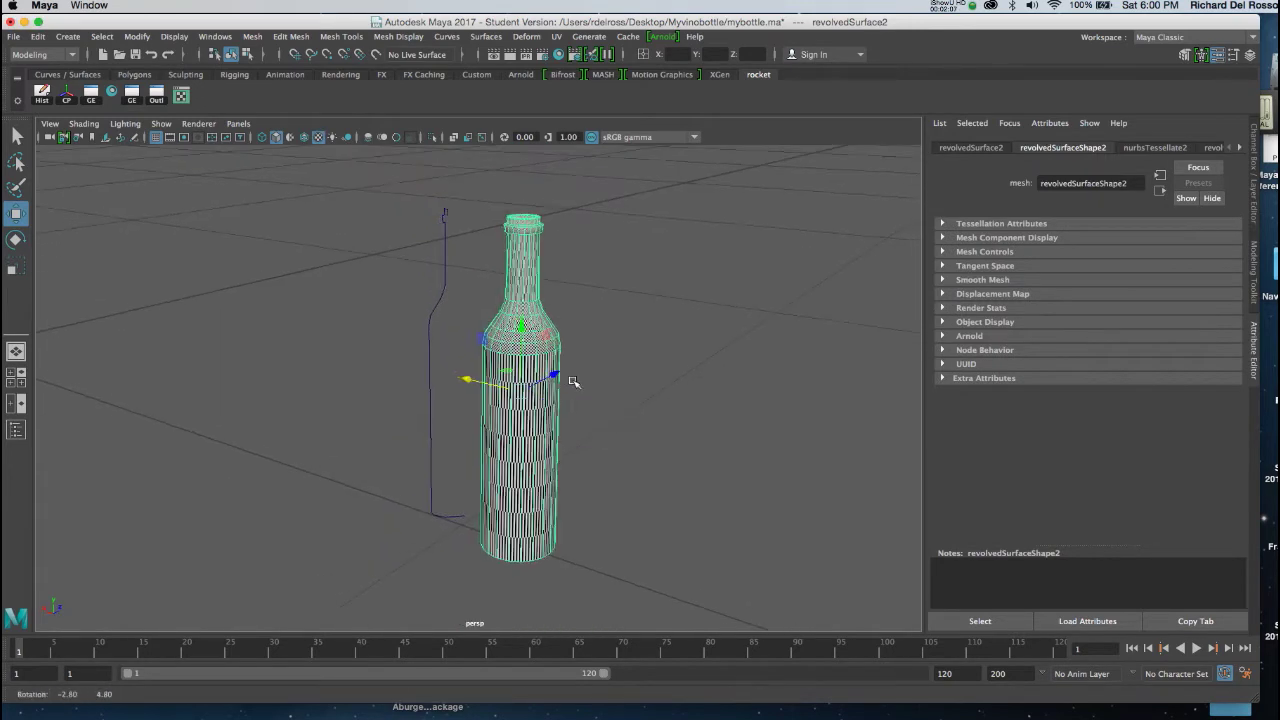
alt+right_drag(573, 381, 593, 431)
key(space)
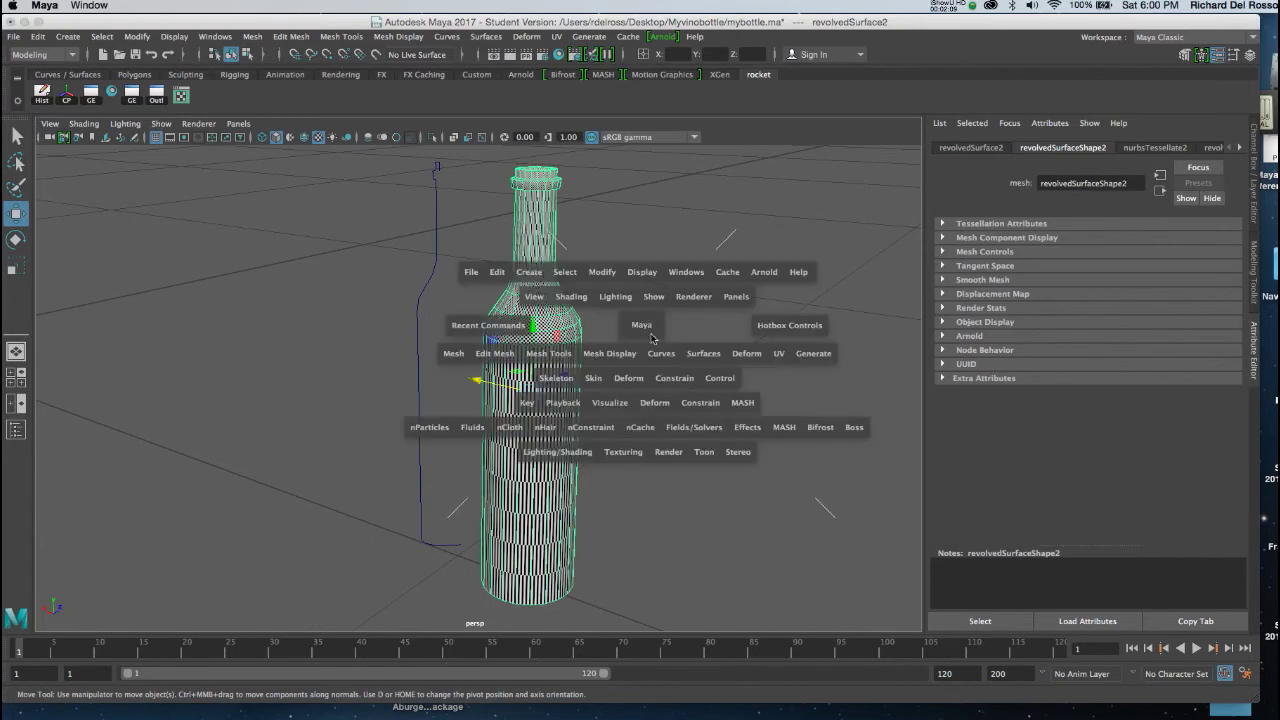
click(777, 356)
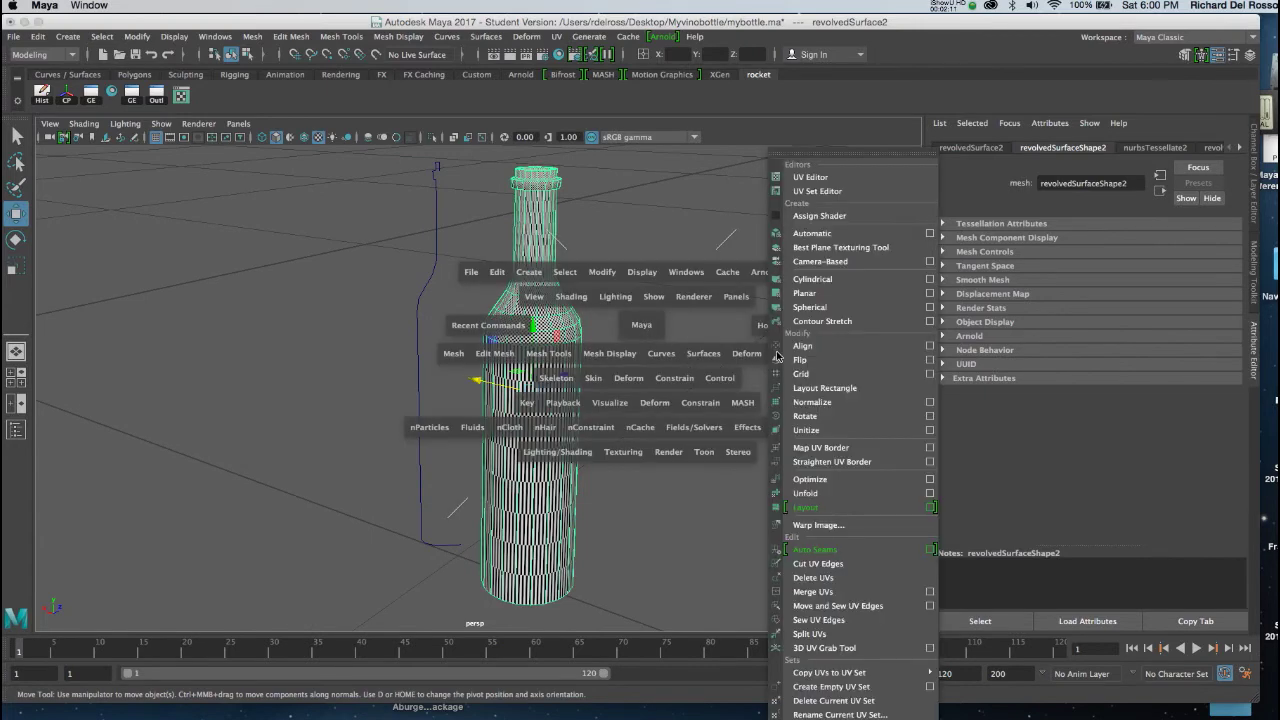
click(812, 279)
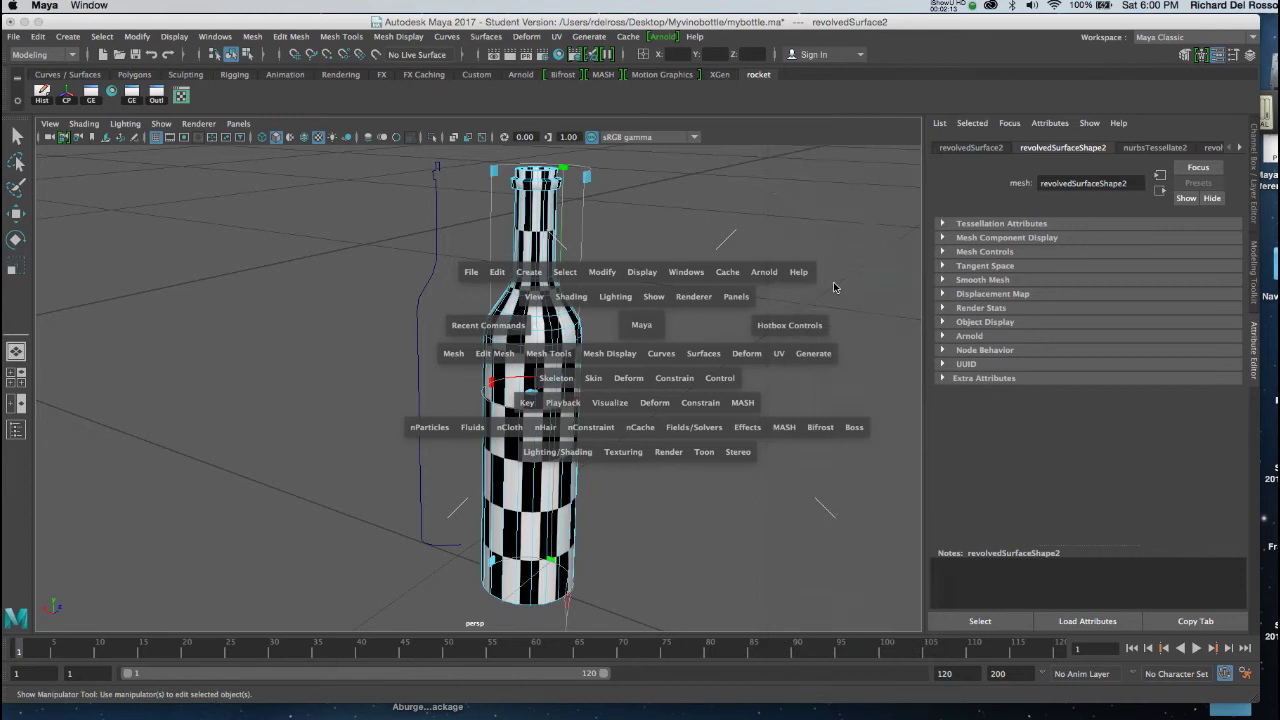
- Tumble to a level side view of the bottle and show the projection's manipulator handles
alt+drag(575, 400, 580, 443)
mouse_move(580, 443)
alt+right_down()
mouse_move(566, 434)
mouse_move(581, 464)
alt+right_up()
alt+drag(581, 464, 603, 403)
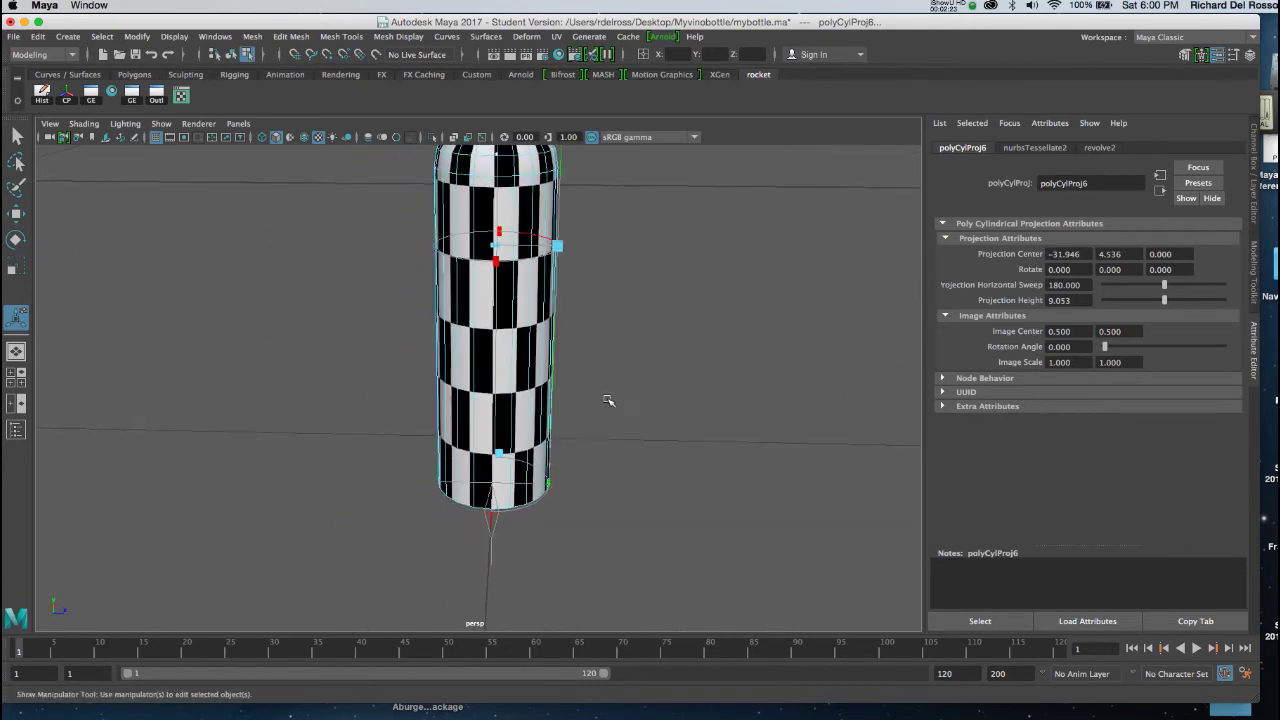
alt+right_drag(603, 403, 609, 449)
alt+drag(609, 449, 586, 366)
alt+right_drag(586, 366, 600, 445)
alt+drag(600, 445, 596, 448)
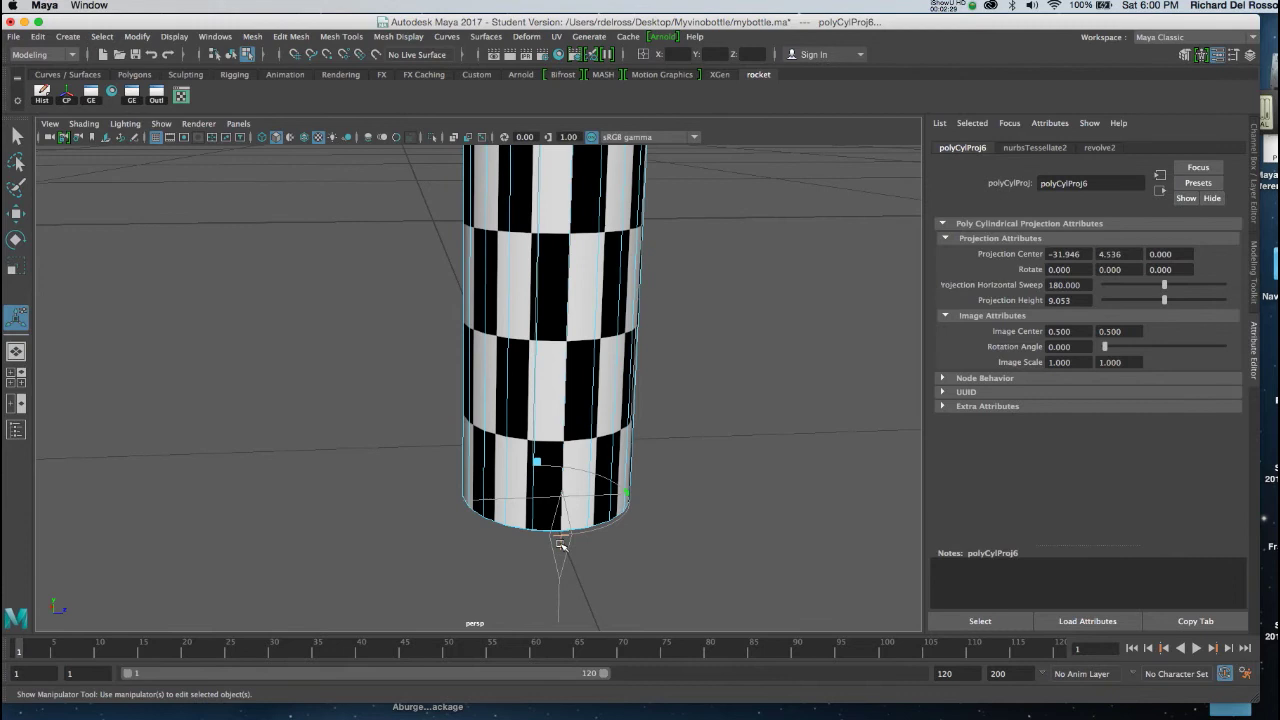
alt+drag(566, 543, 571, 490)
key(t)
- Drag the projection height handle until Projection Height reads 2.882
alt+right_drag(571, 490, 483, 291)
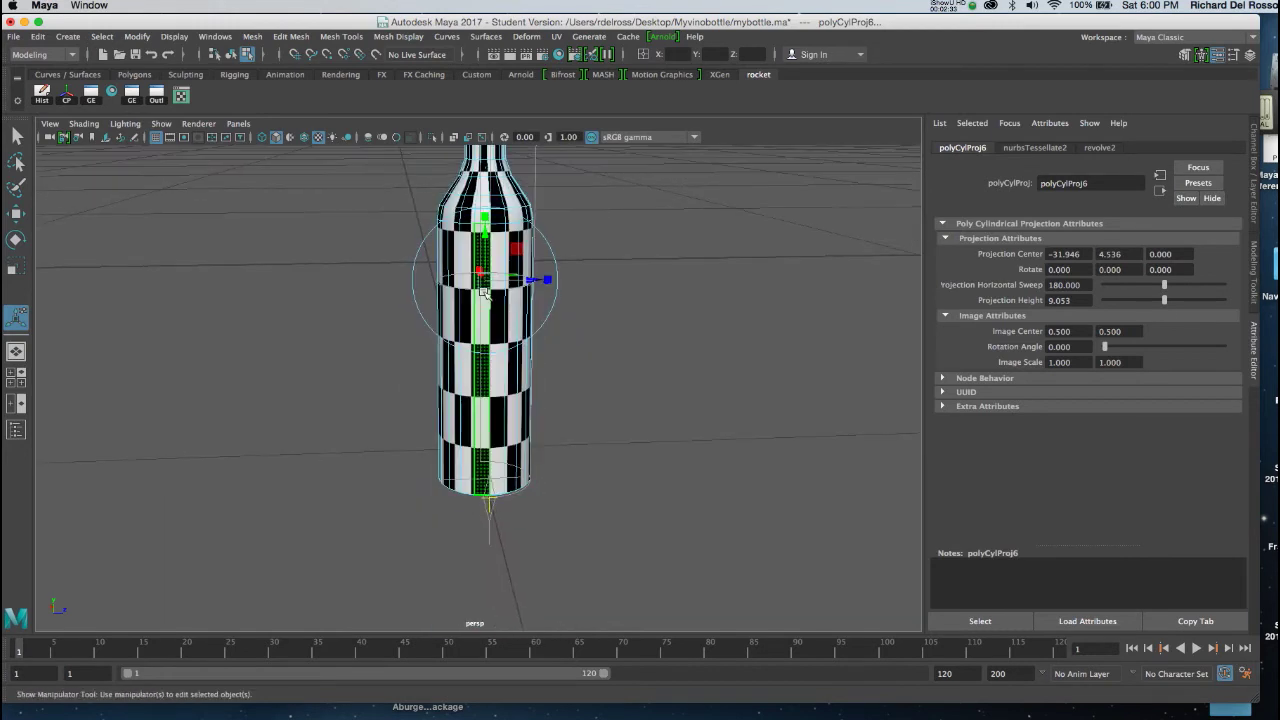
drag(486, 222, 483, 196)
scroll(500, 239, up, 5)
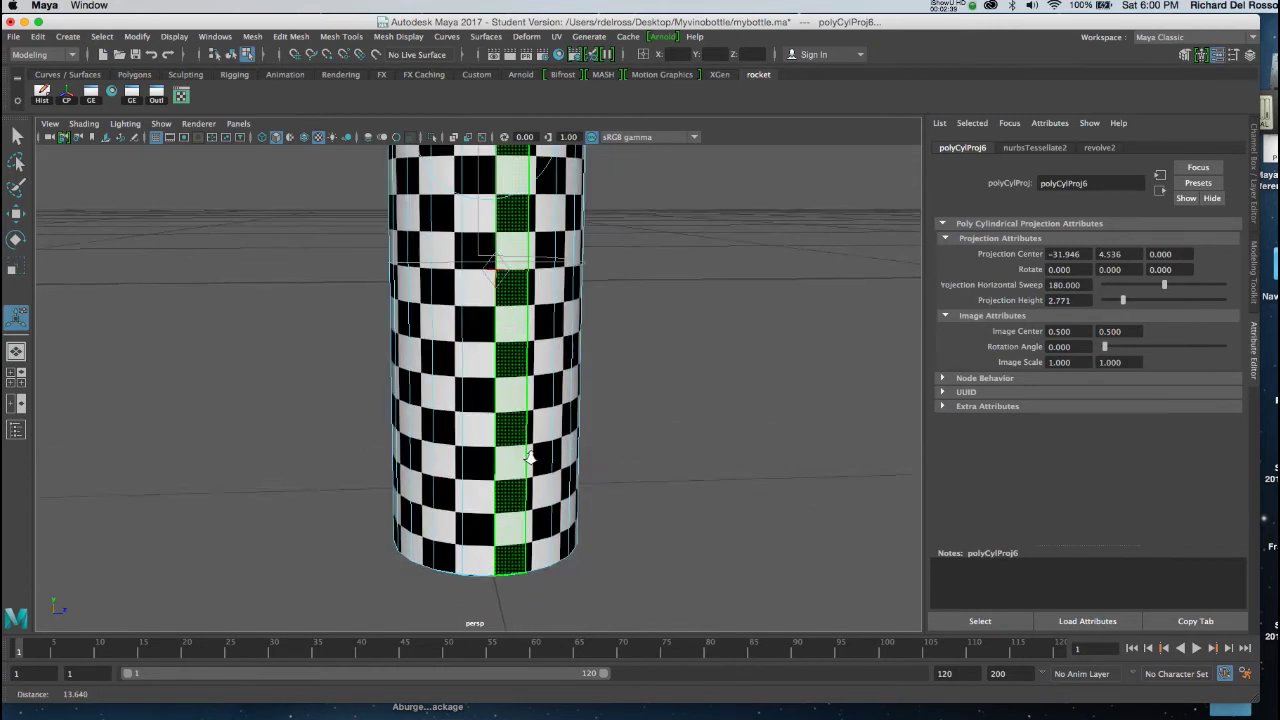
alt+drag(500, 239, 531, 423)
alt+right_drag(531, 423, 548, 478)
alt+middle_drag(548, 478, 583, 630)
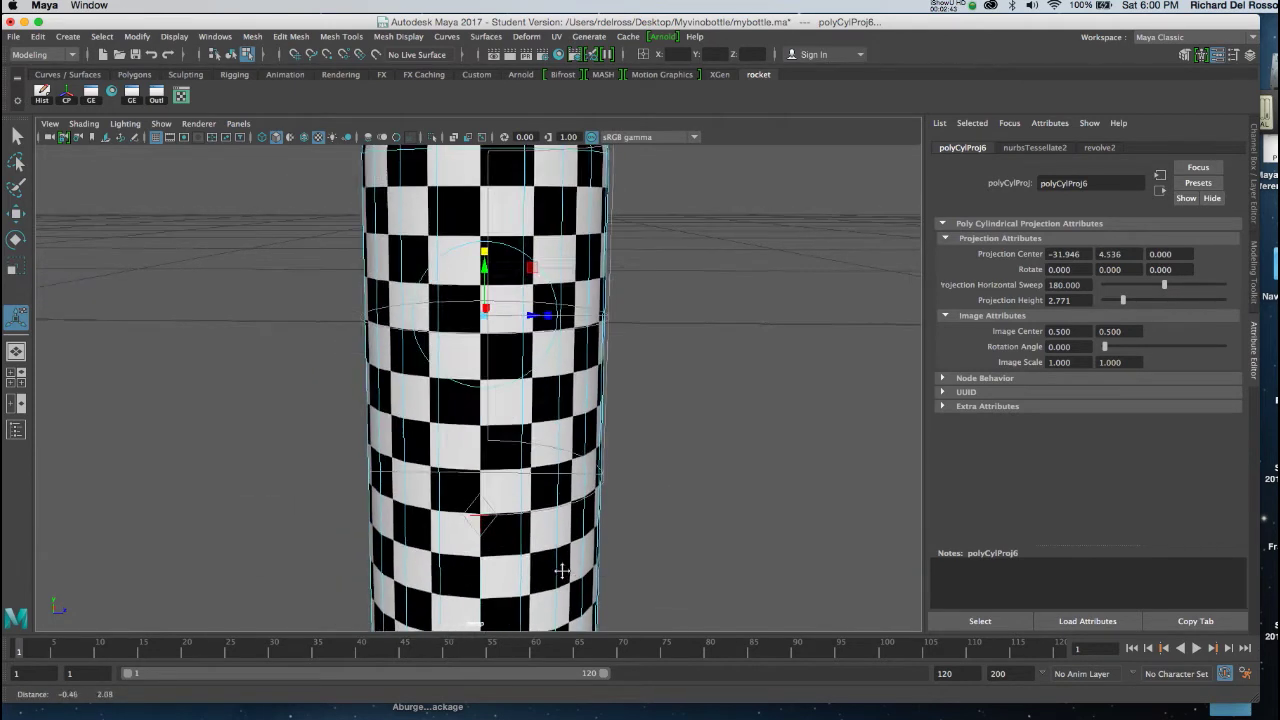
drag(486, 248, 487, 246)
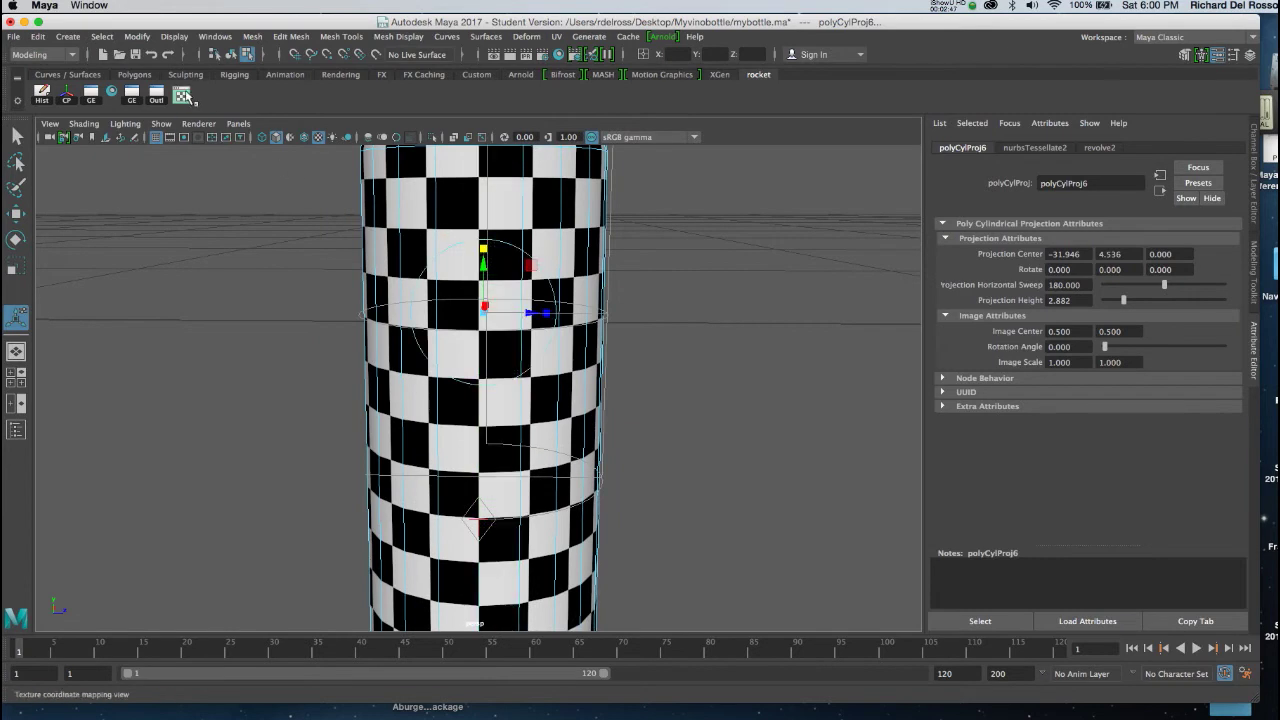
- In the UV Editor, frame all UVs, then scale the shell down and move it left onto the tile
click(182, 95)
click(441, 279)
scroll(437, 226, down, 3)
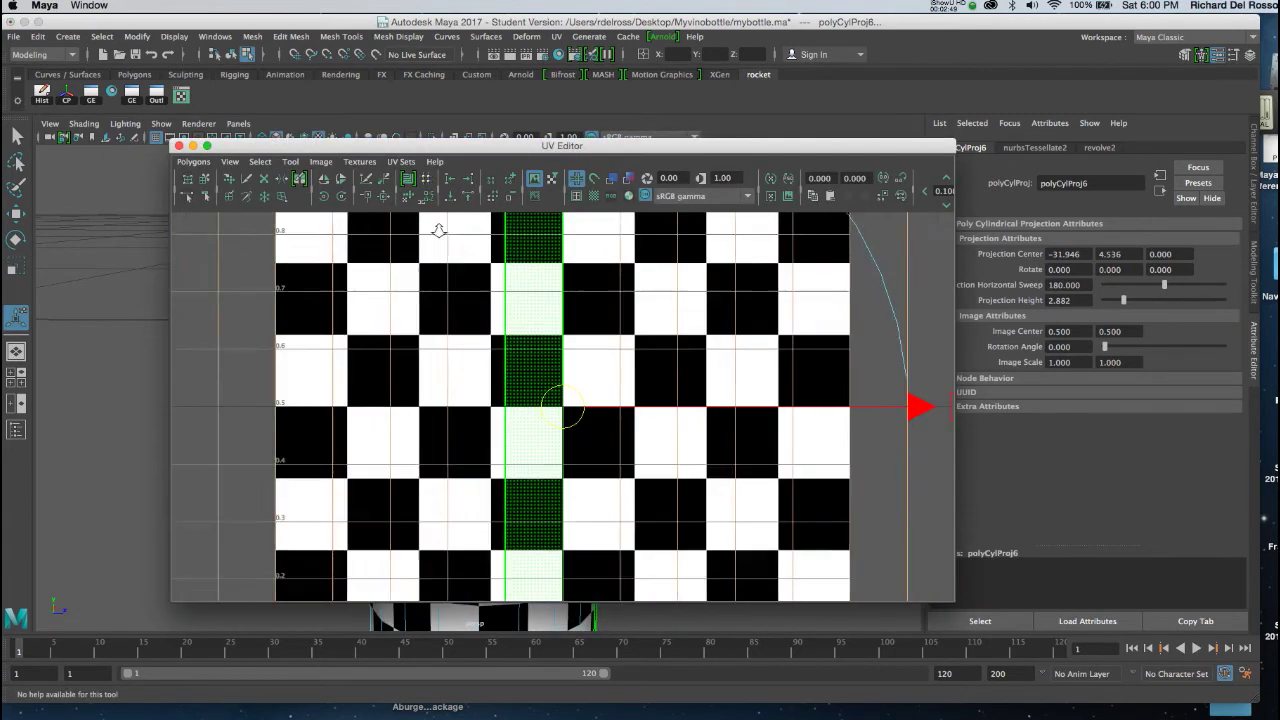
key(a)
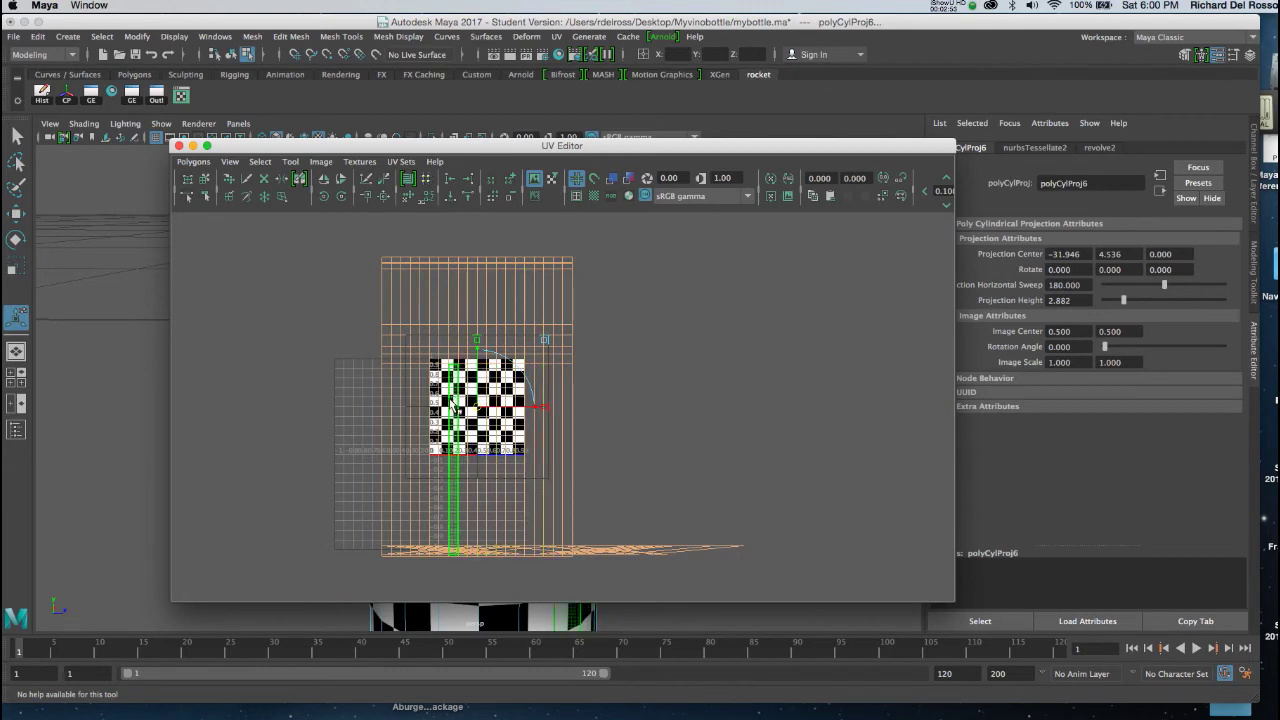
scroll(491, 491, up, 3)
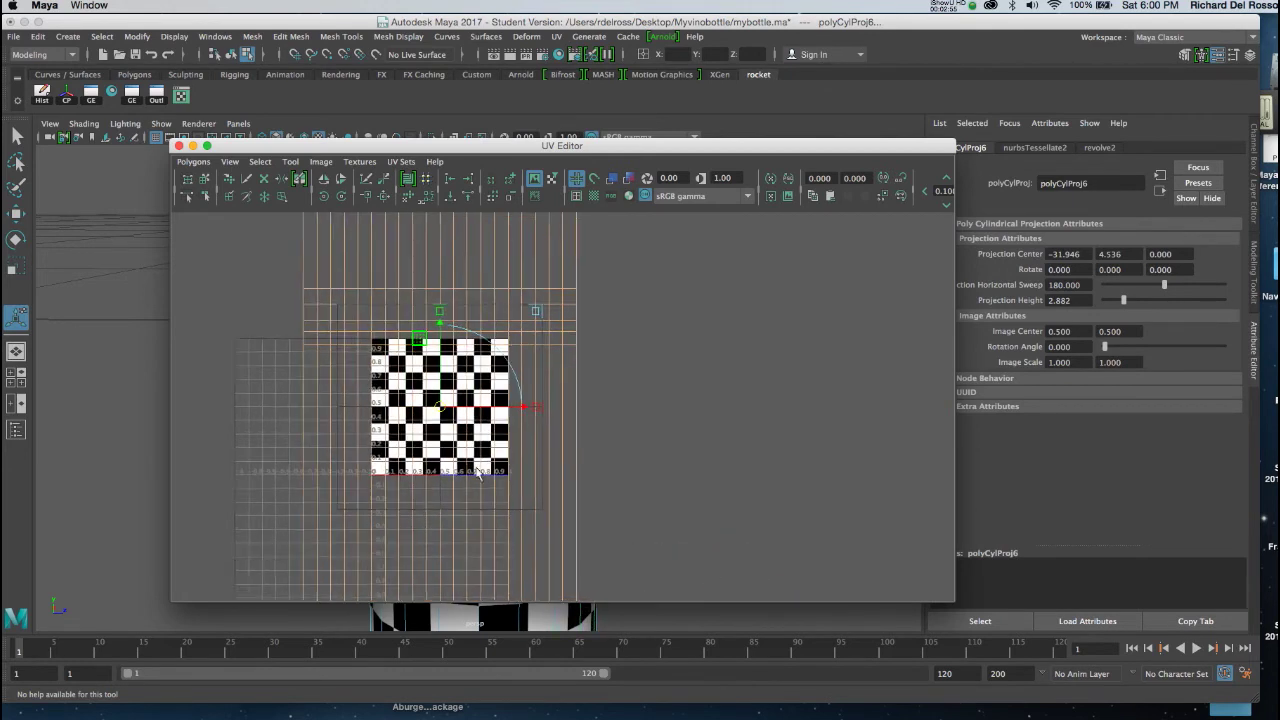
key(r)
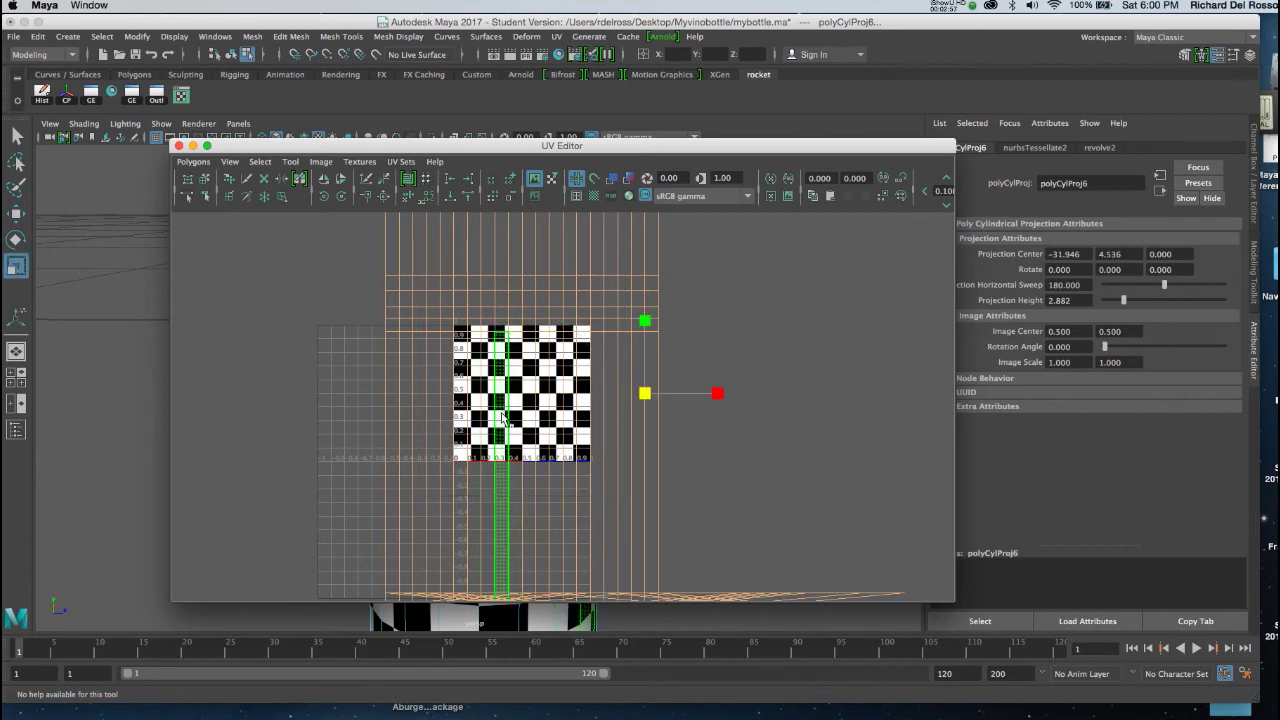
drag(652, 397, 596, 429)
key(w)
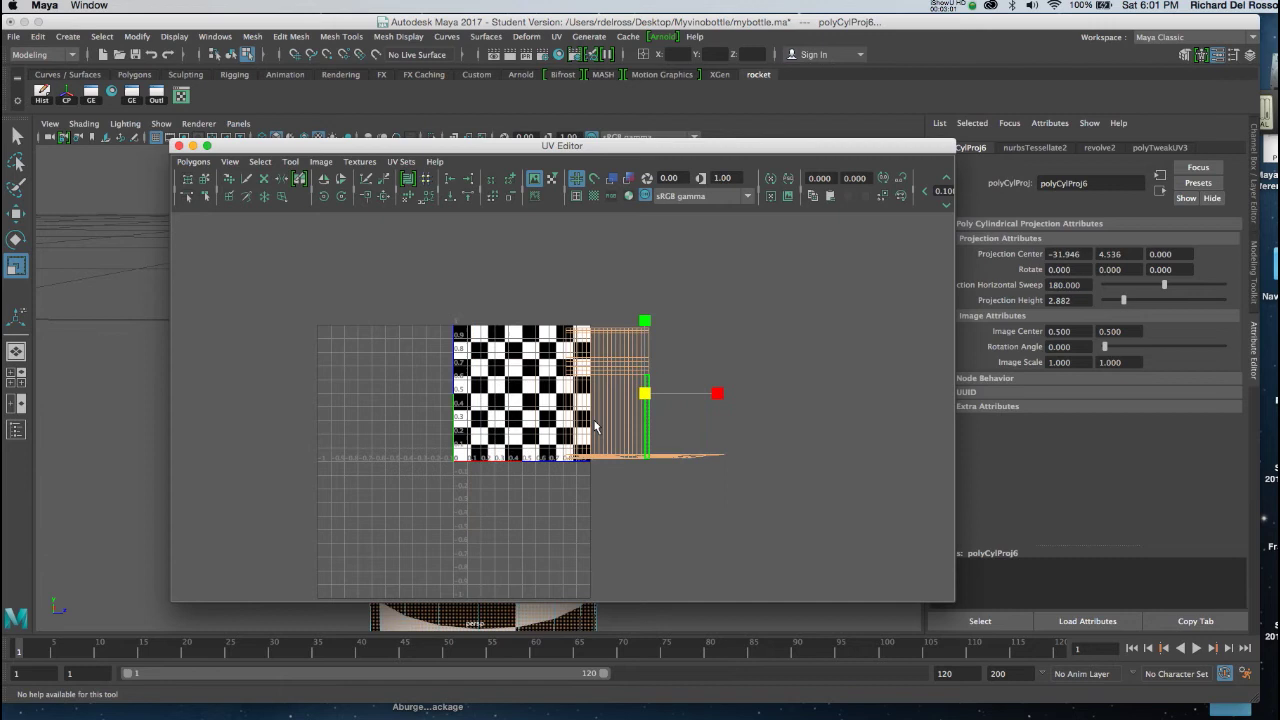
drag(723, 394, 637, 396)
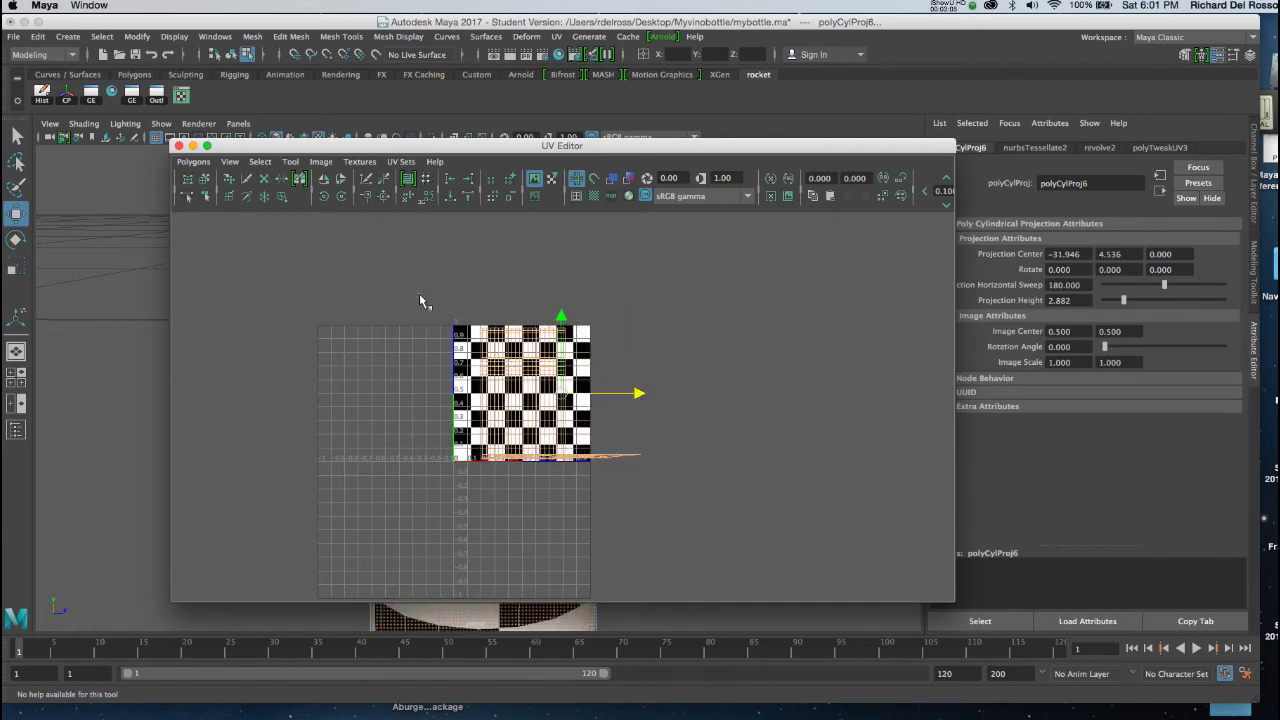
- Select the whole UV shell, turn on shell shading and hide the checker texture
drag(419, 293, 643, 487)
scroll(643, 487, up, 5)
scroll(558, 228, down, 3)
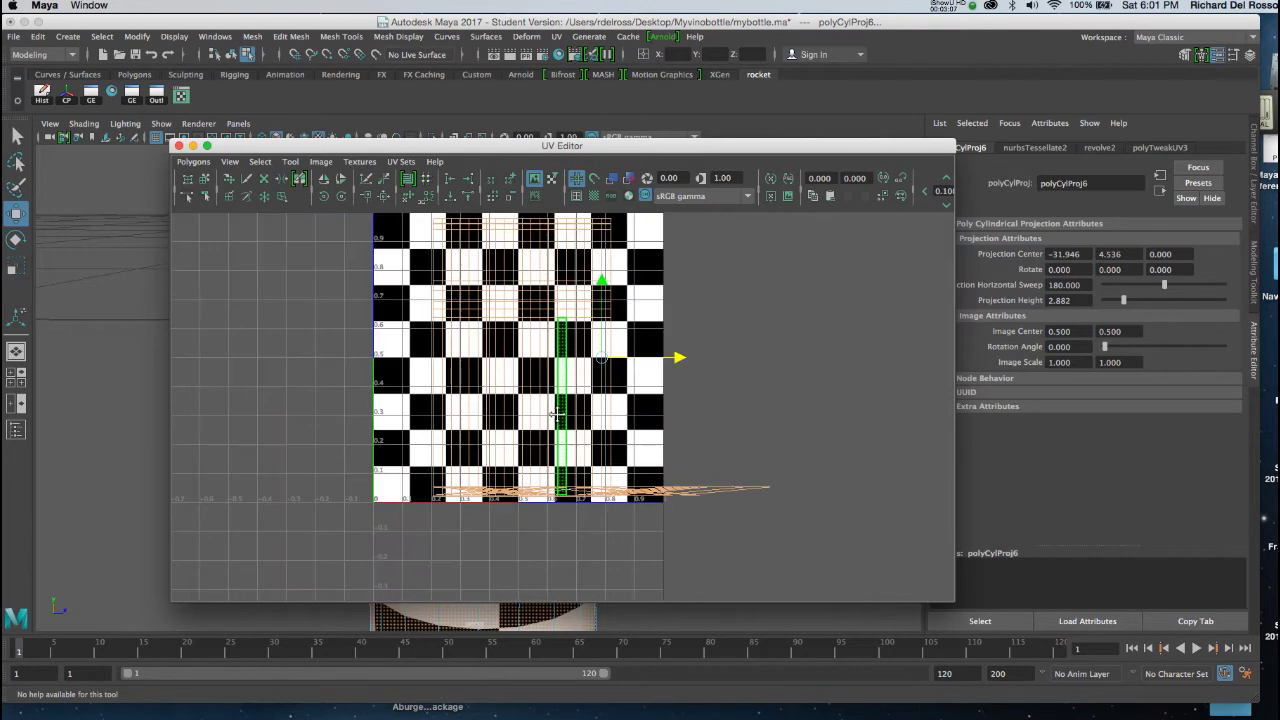
click(612, 178)
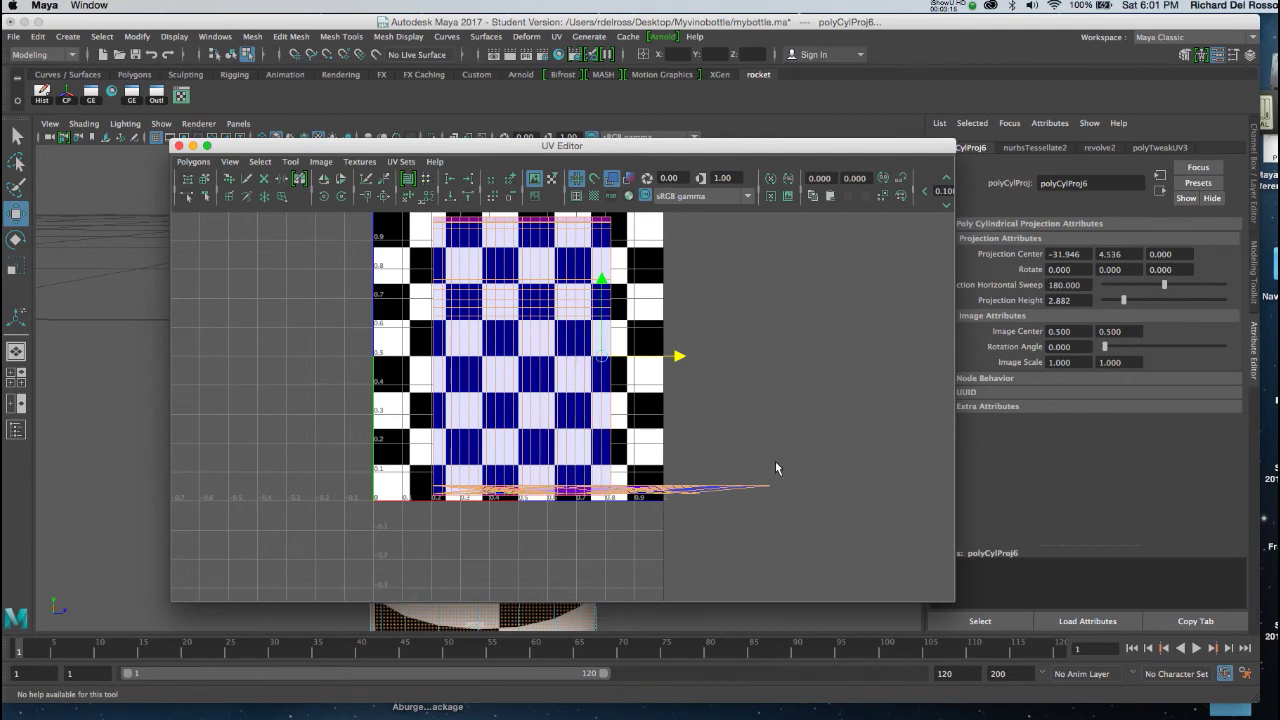
click(535, 179)
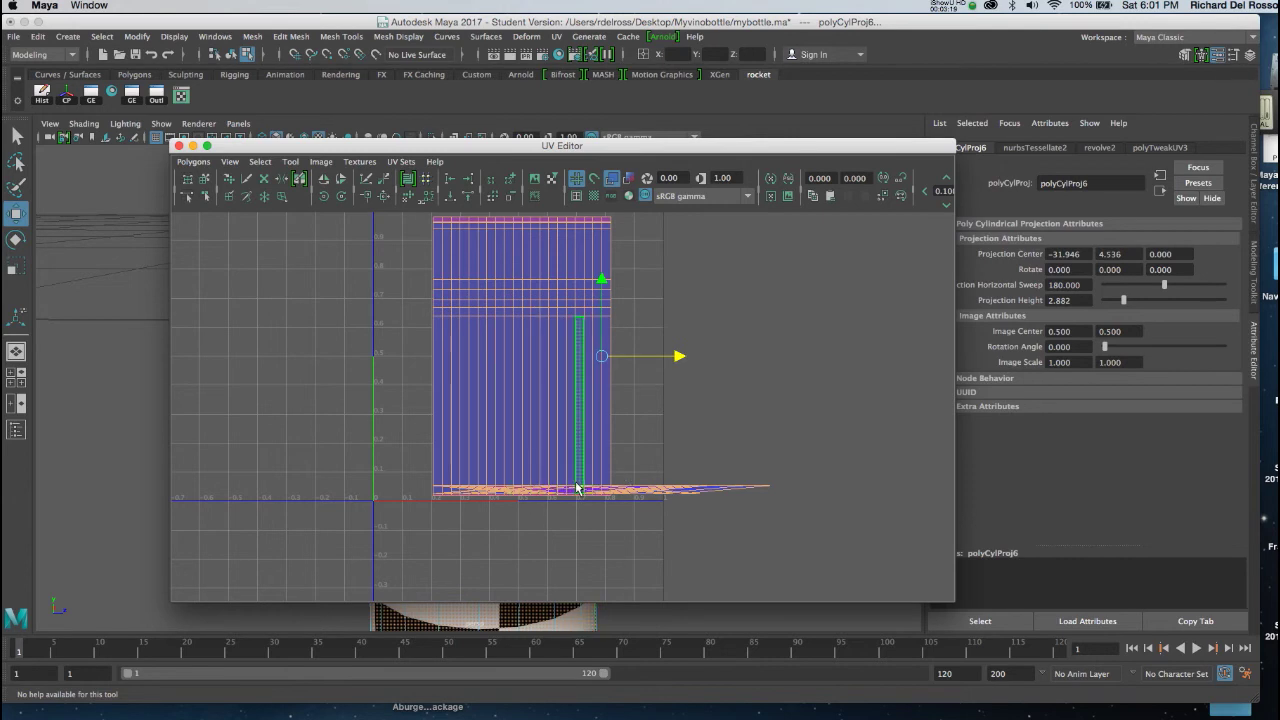
- Select the flattened bottom UV strip and move it left into the 0–1 tile
right_click(697, 491)
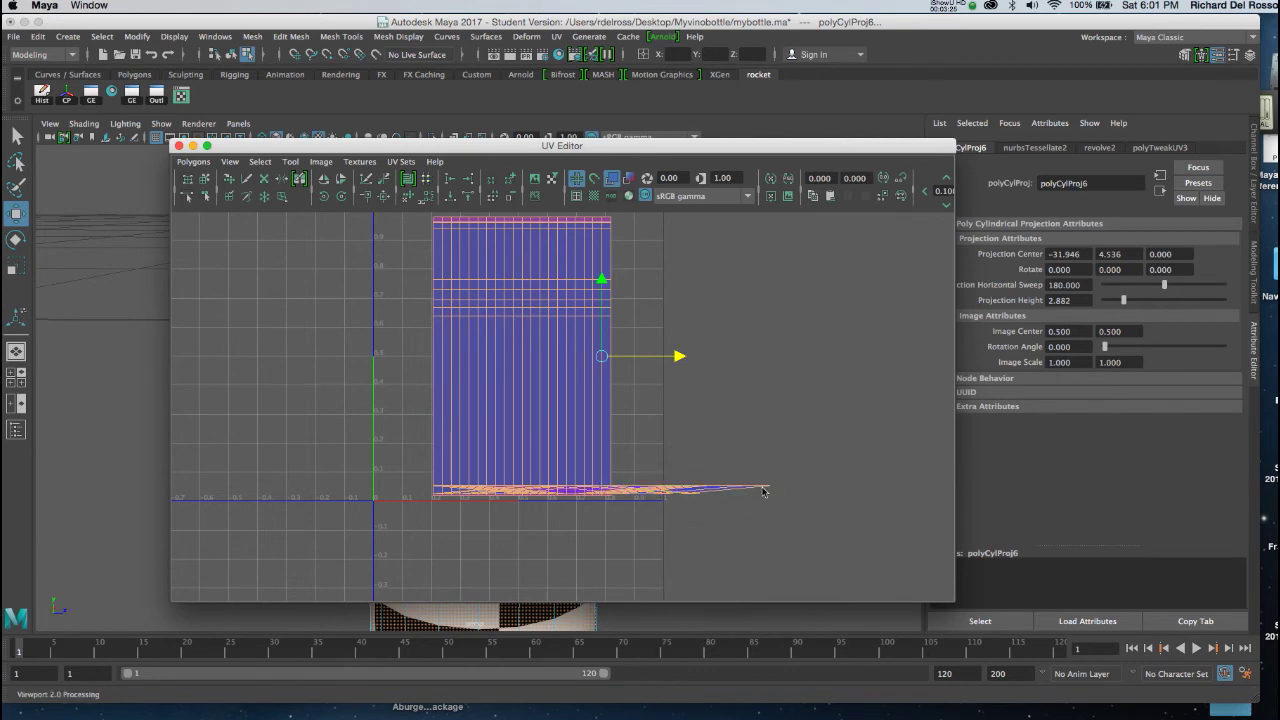
drag(796, 458, 692, 514)
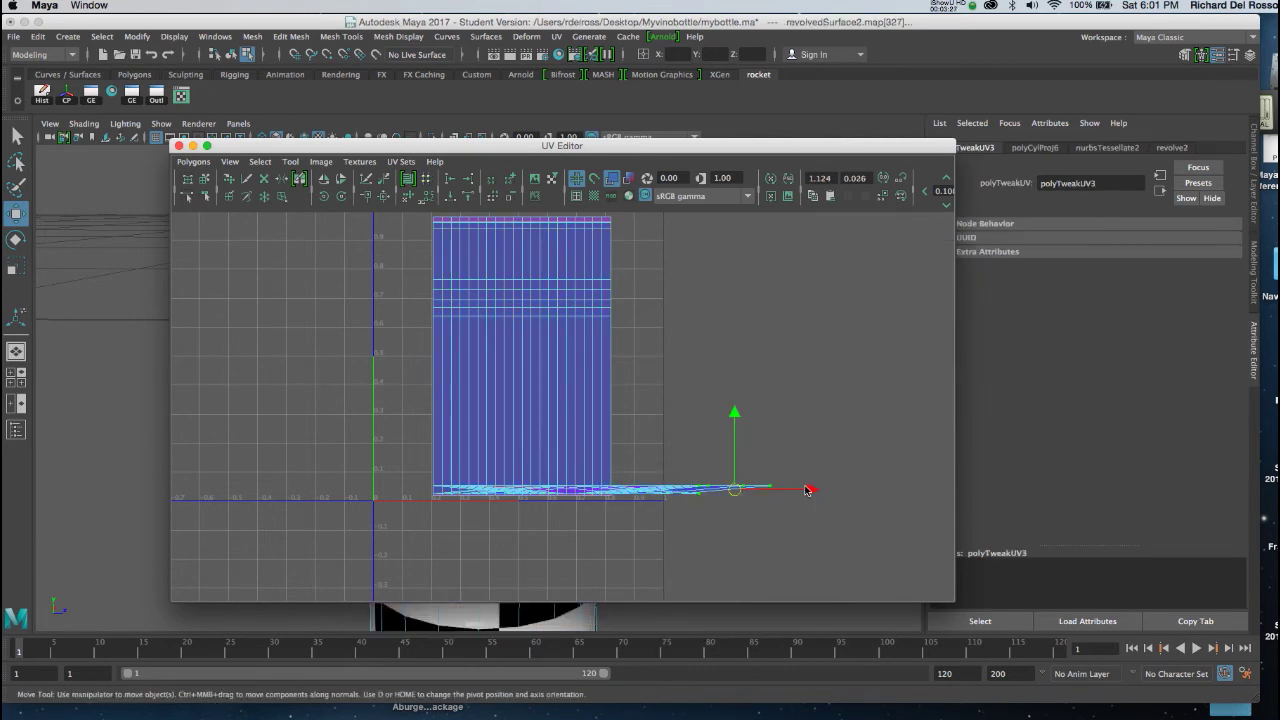
drag(807, 490, 672, 490)
drag(714, 472, 690, 516)
drag(763, 489, 664, 510)
key(ctrl+z)
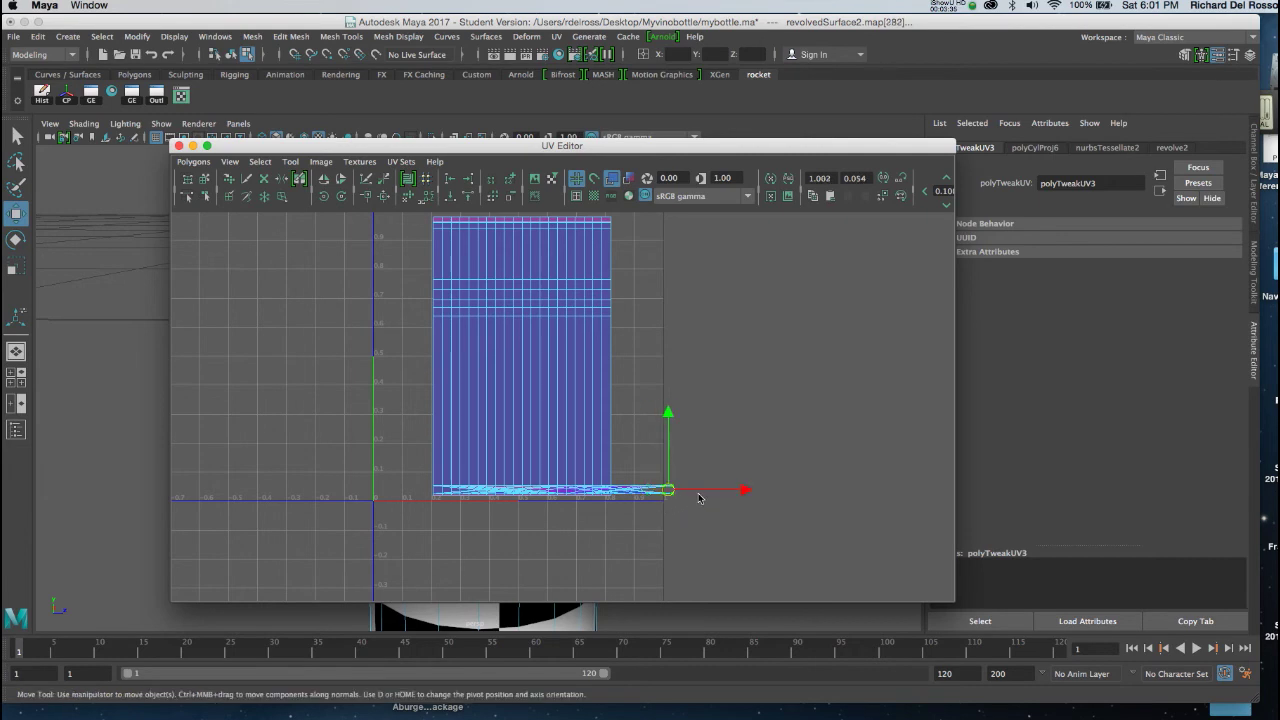
drag(746, 490, 723, 491)
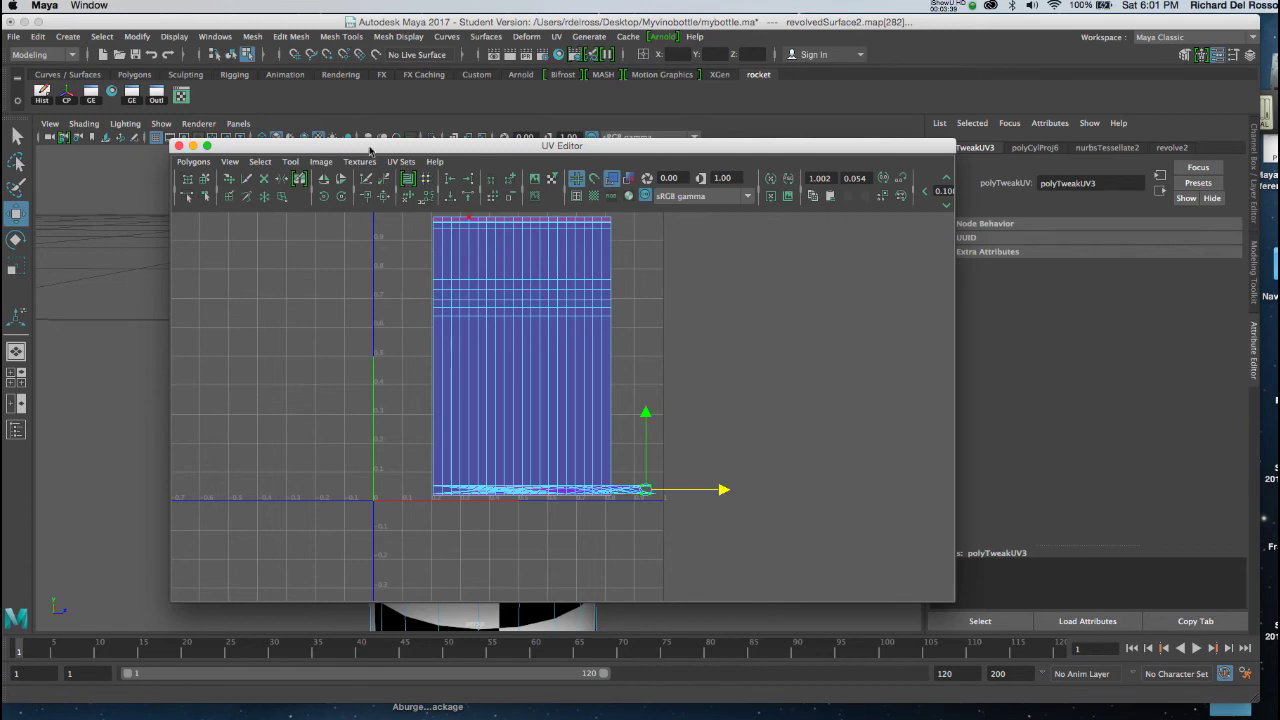
drag(381, 146, 820, 140)
right_drag(487, 256, 557, 232)
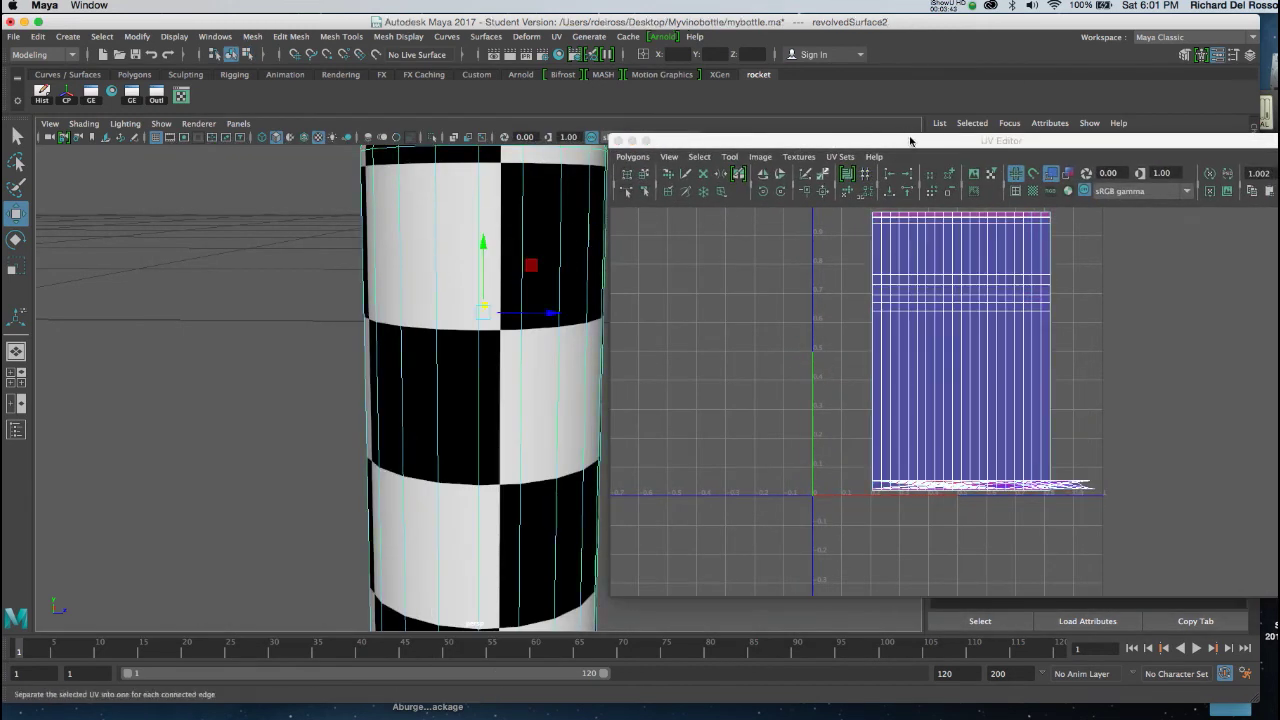
drag(910, 143, 845, 142)
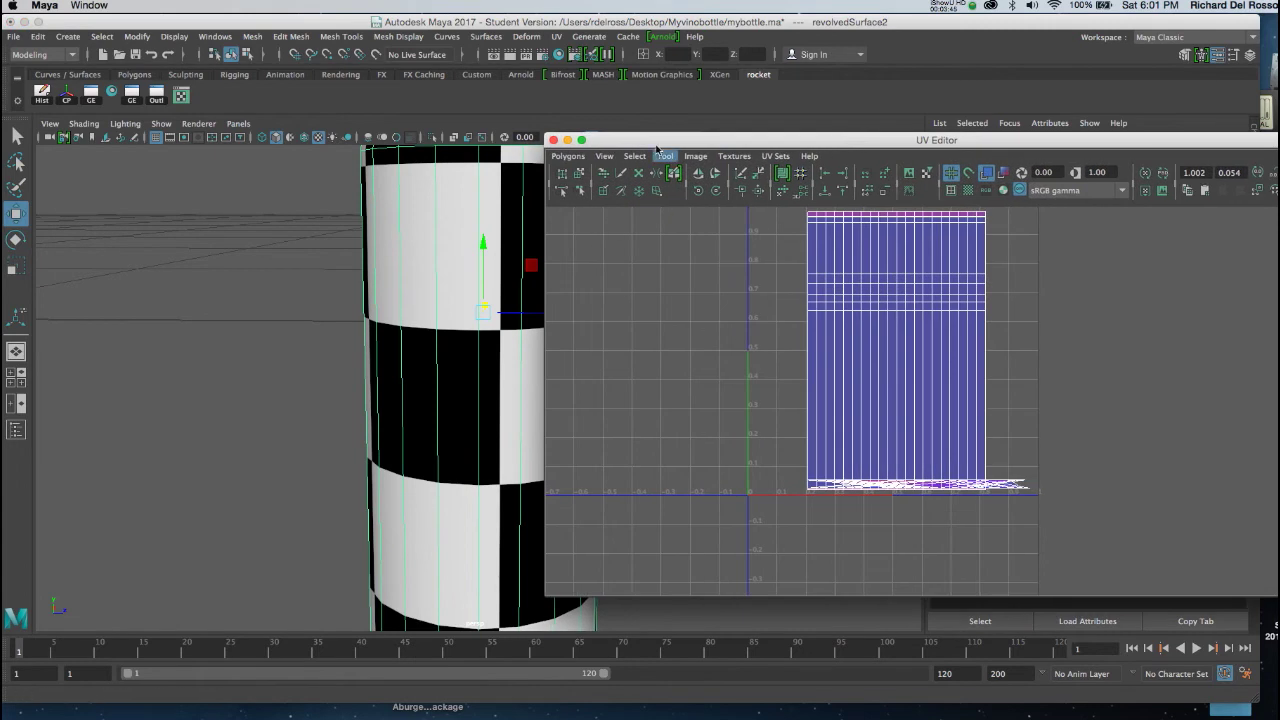
drag(707, 143, 527, 118)
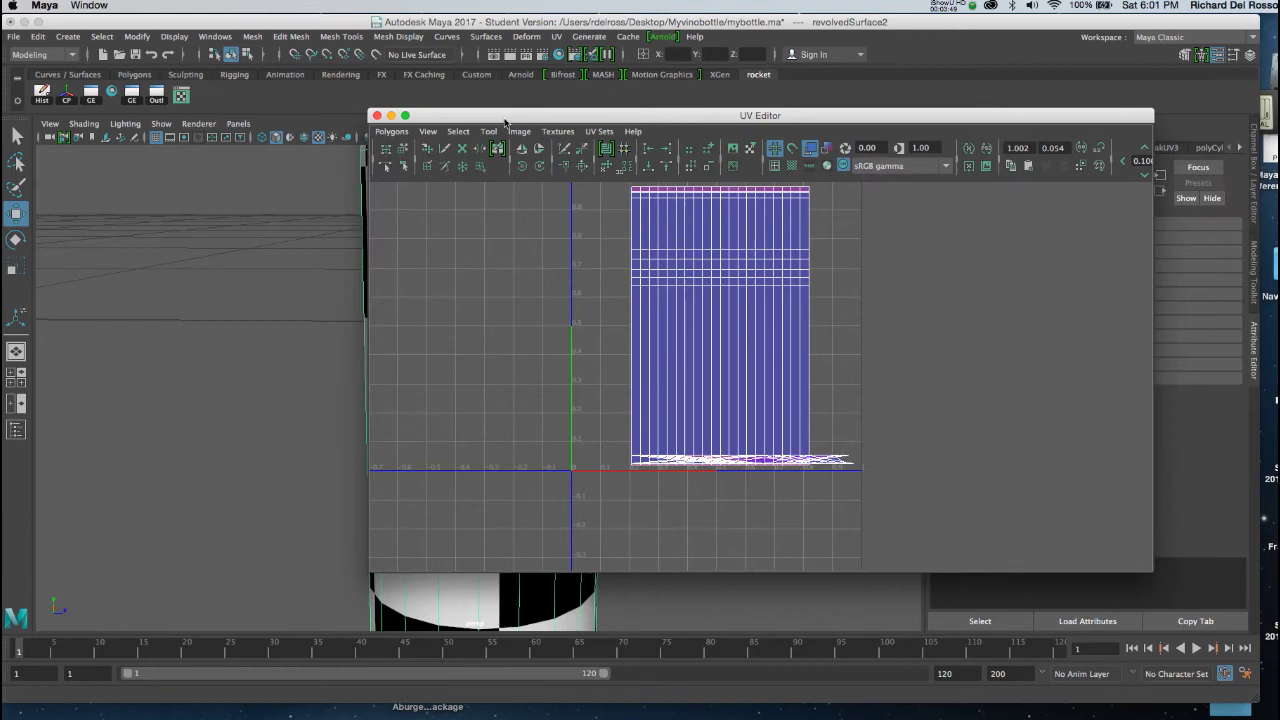
- Export a UV Snapshot named vinobottle into Desktop/Myvinobottle
click(391, 131)
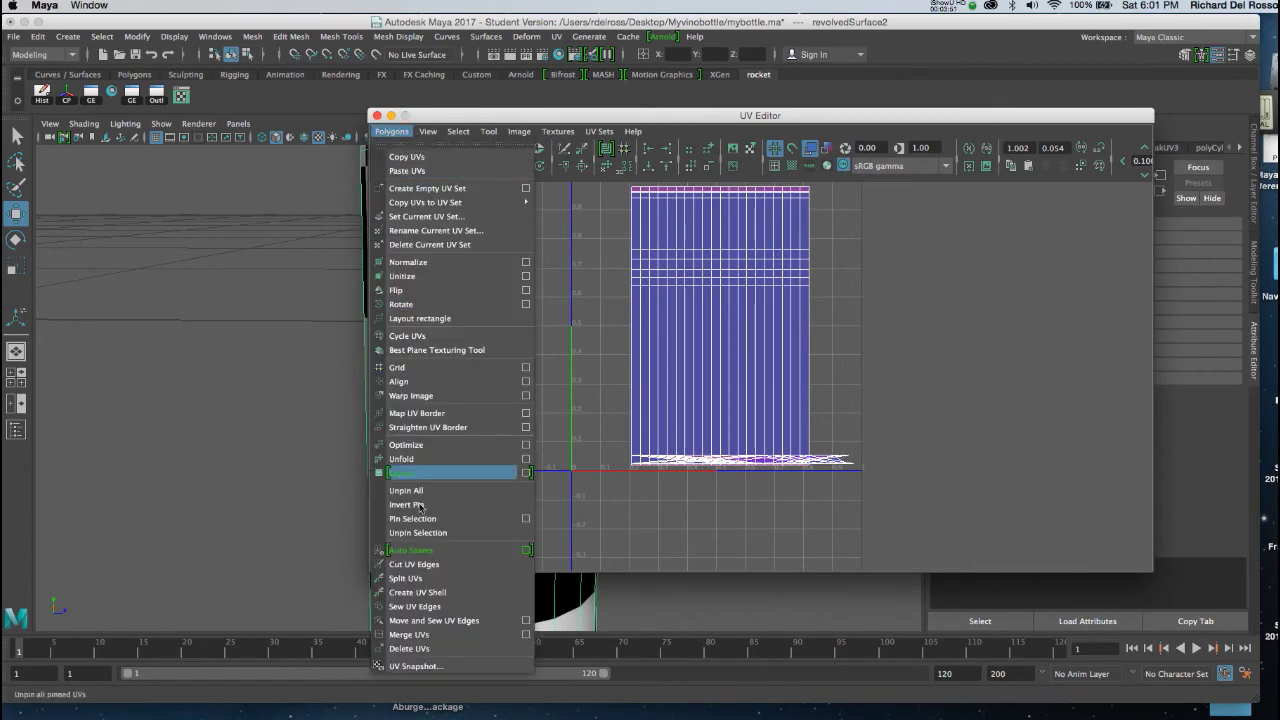
click(420, 665)
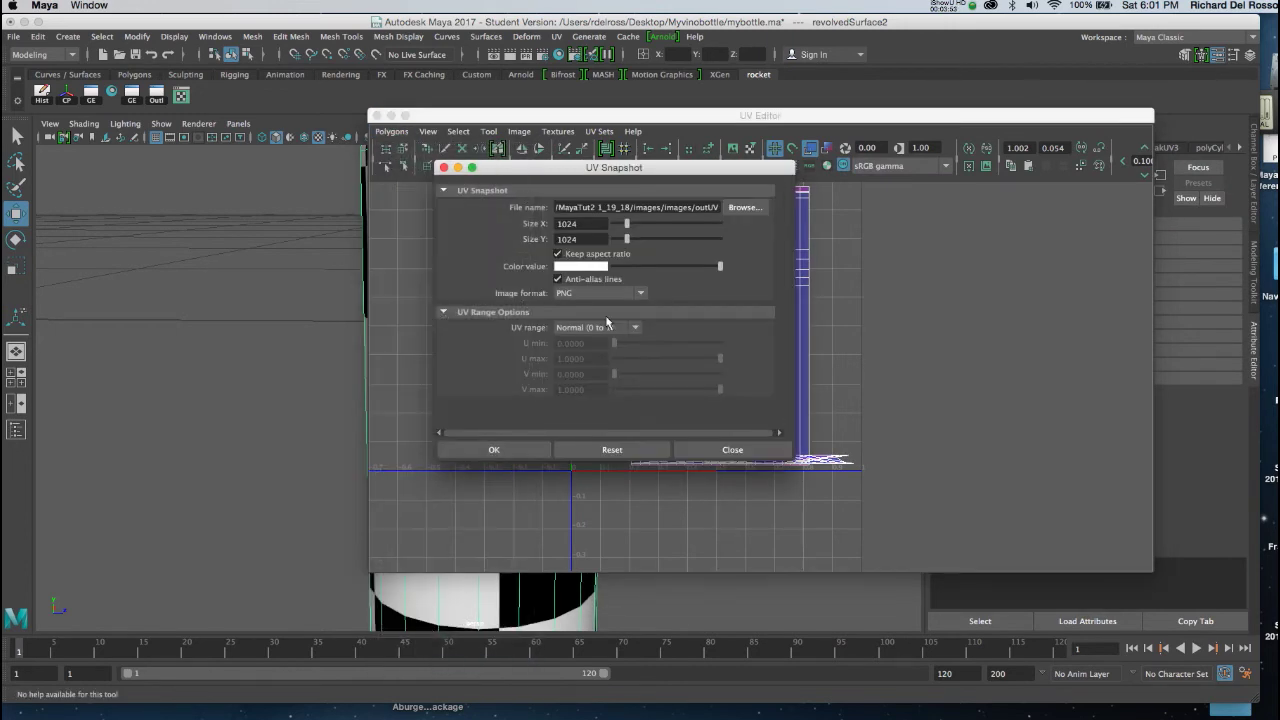
click(729, 212)
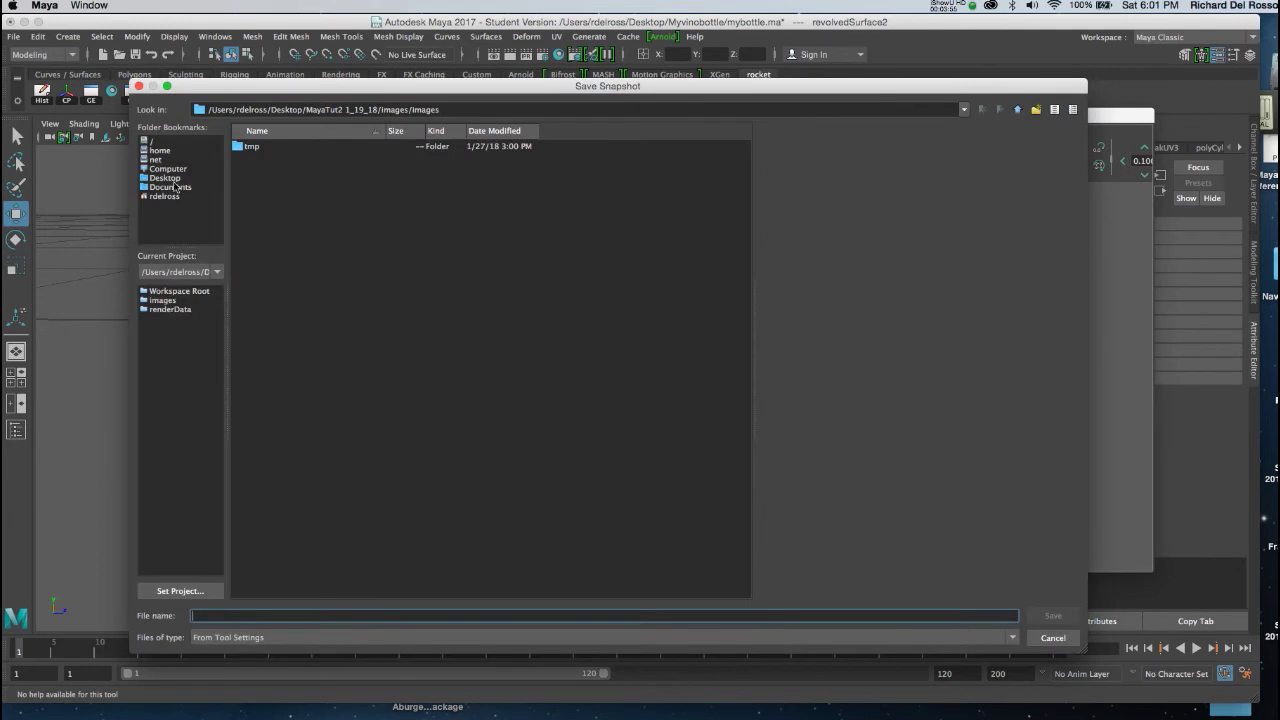
click(166, 179)
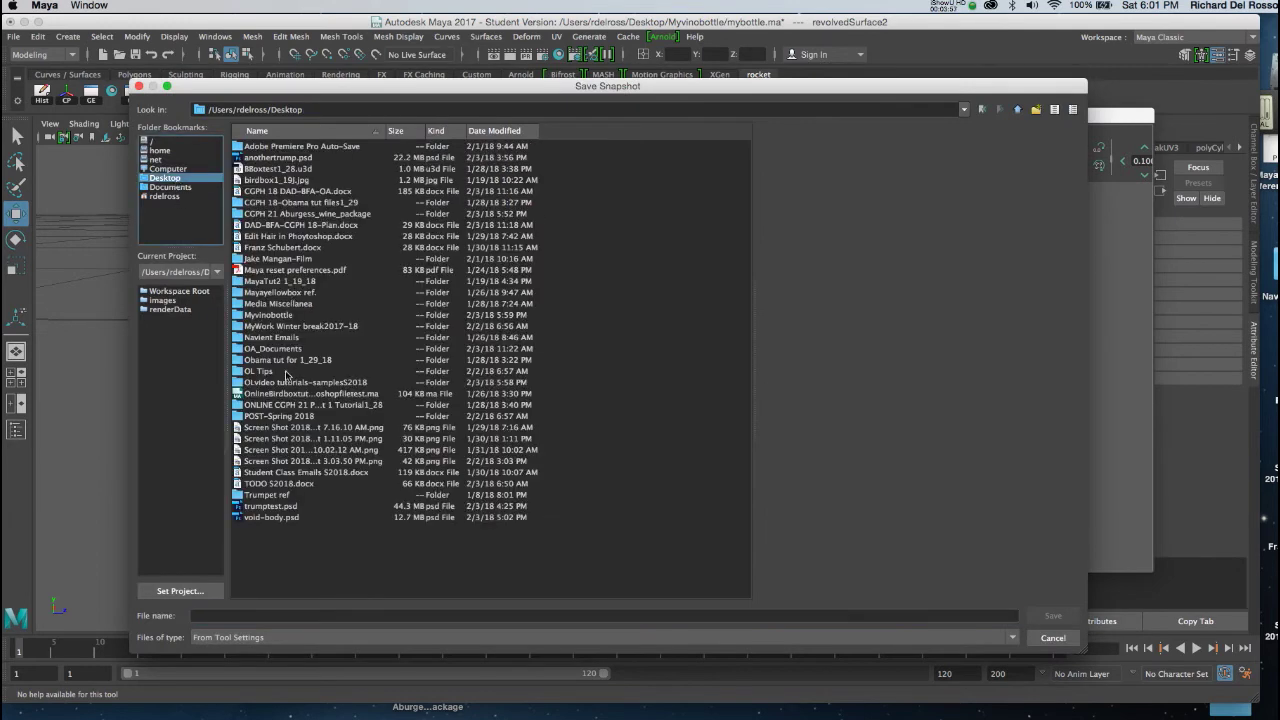
double_click(256, 315)
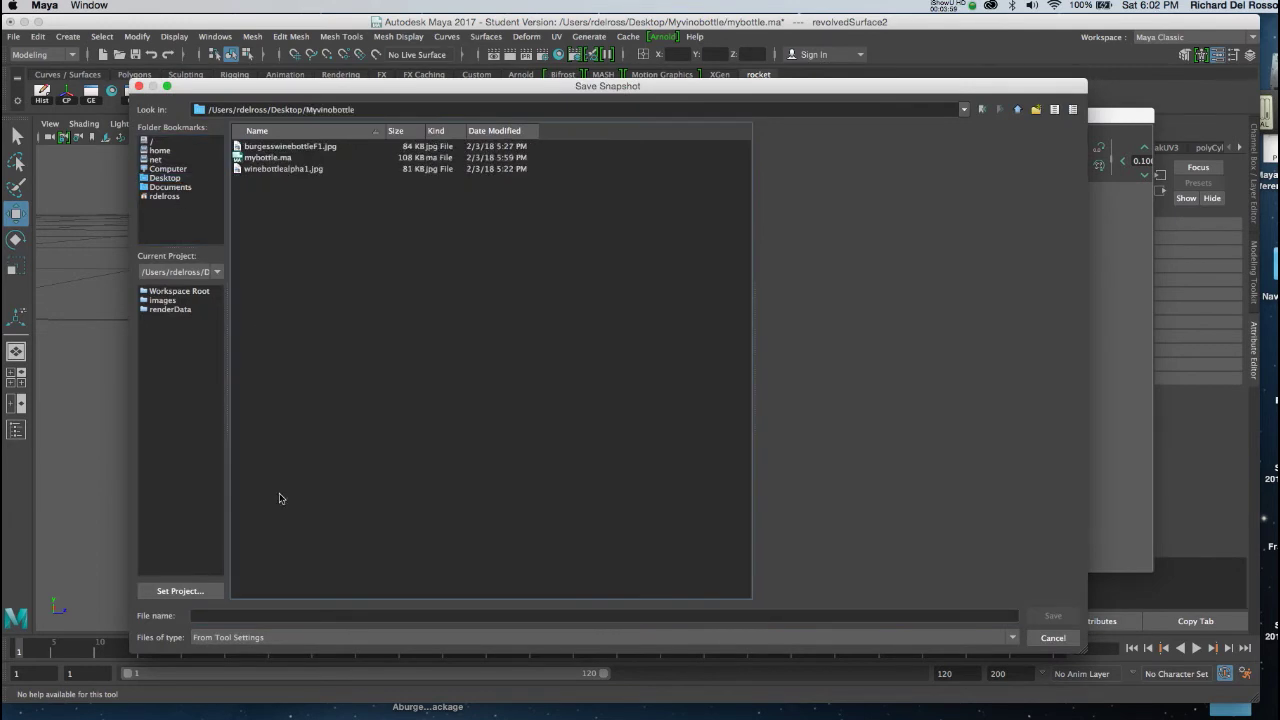
click(236, 616)
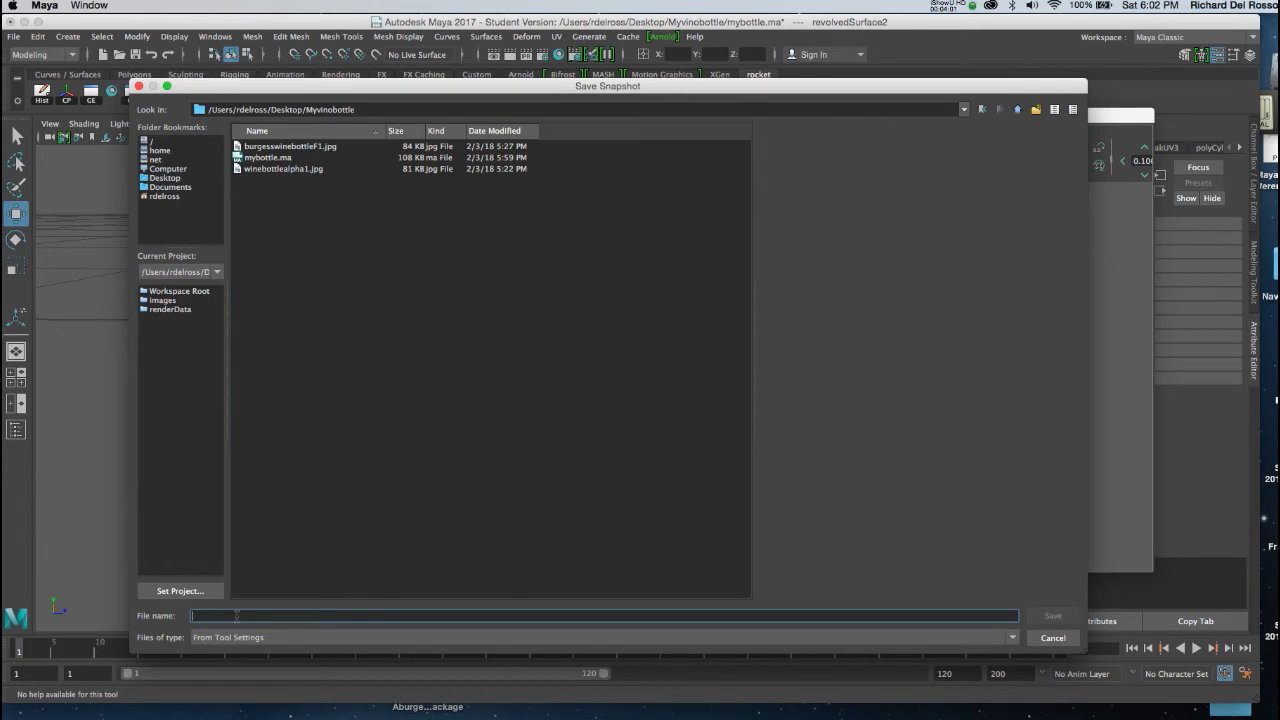
text(vinobottle)
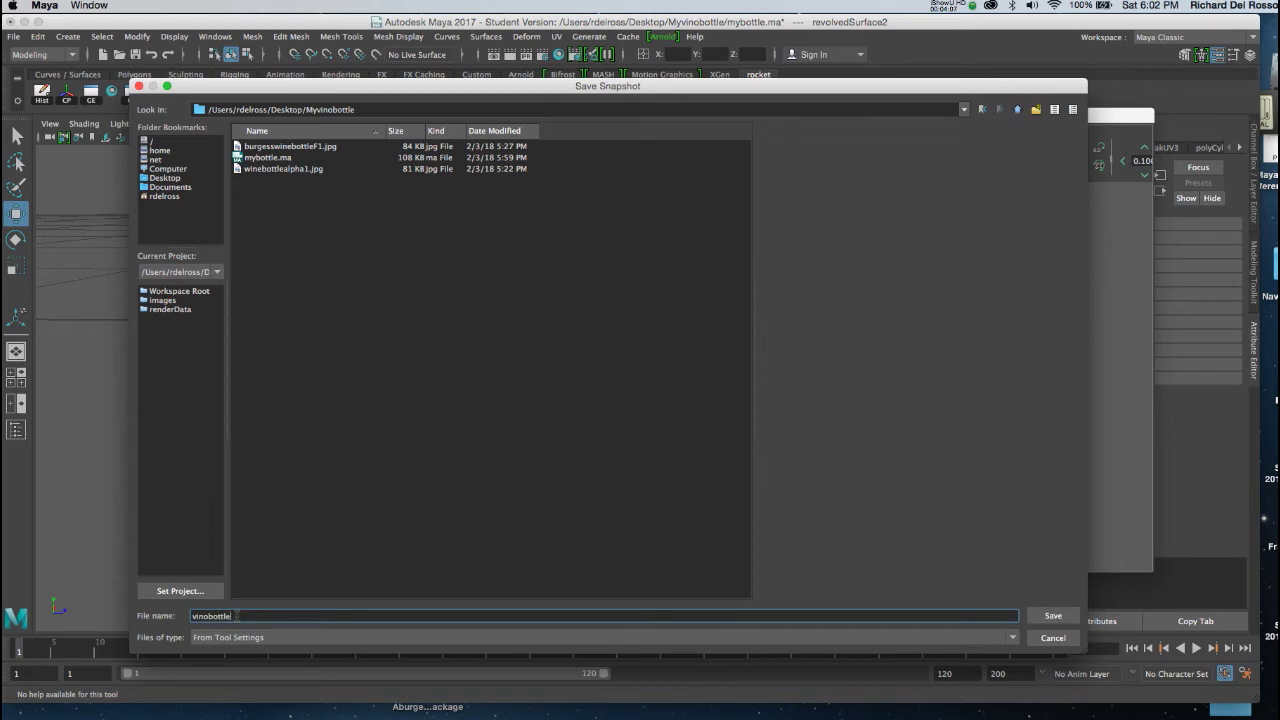
click(1053, 615)
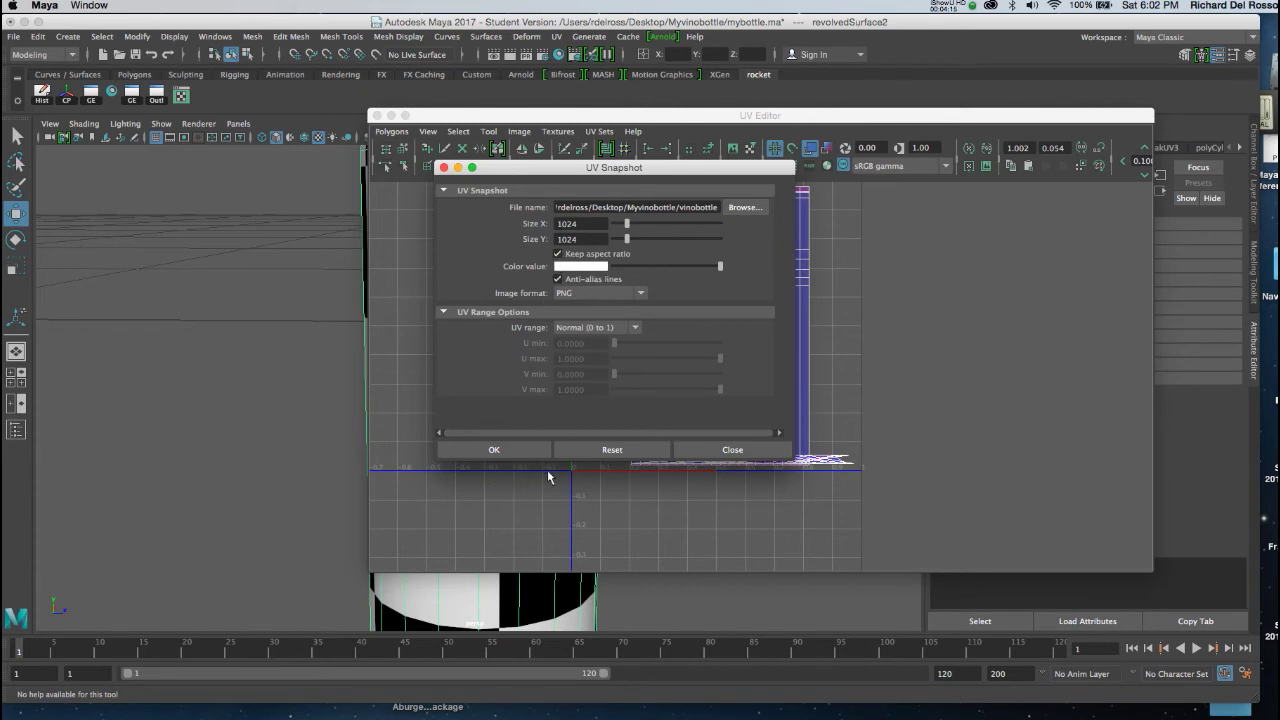
click(494, 451)
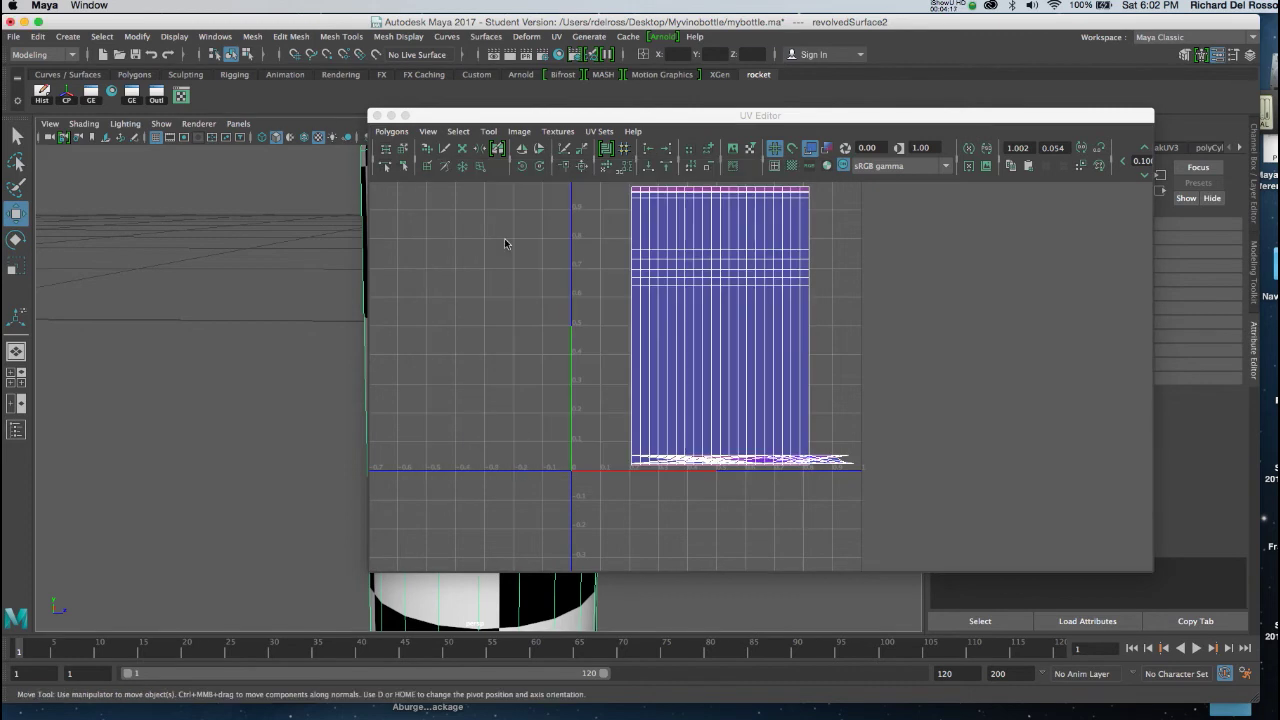
- Close the UV Editor, deselect the bottle and pull the view back to show its neck
drag(519, 121, 498, 110)
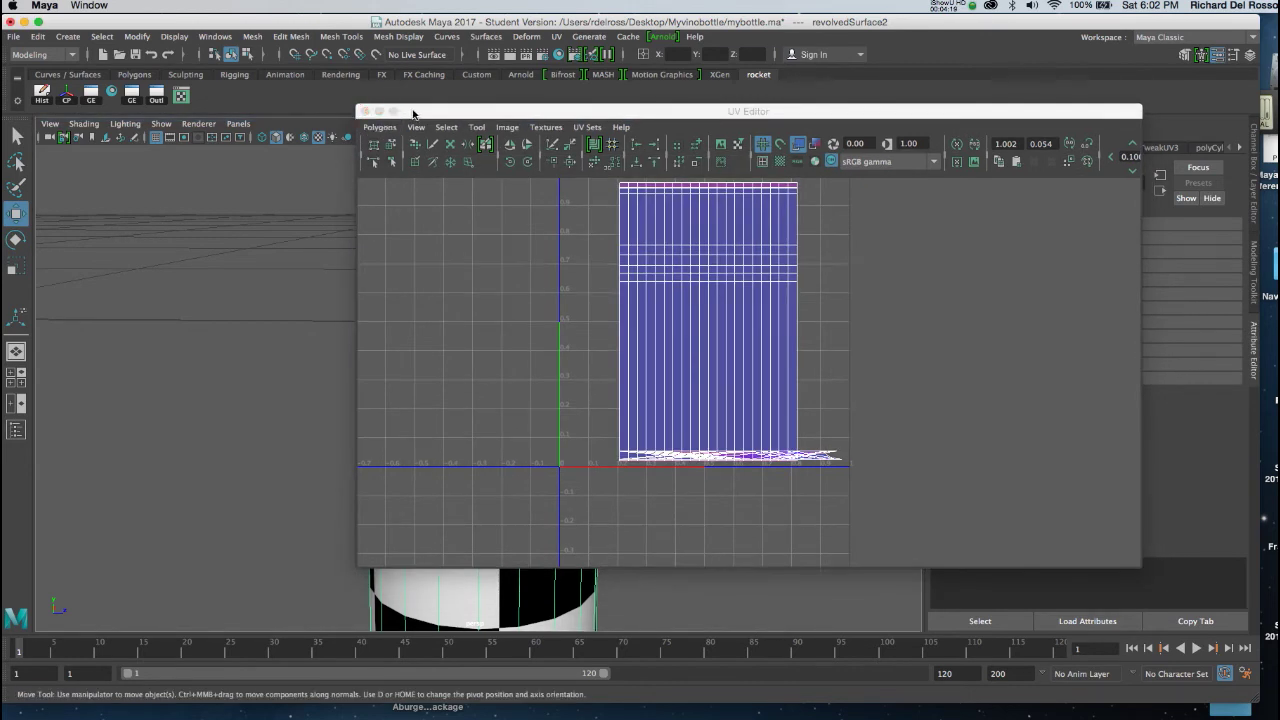
click(356, 105)
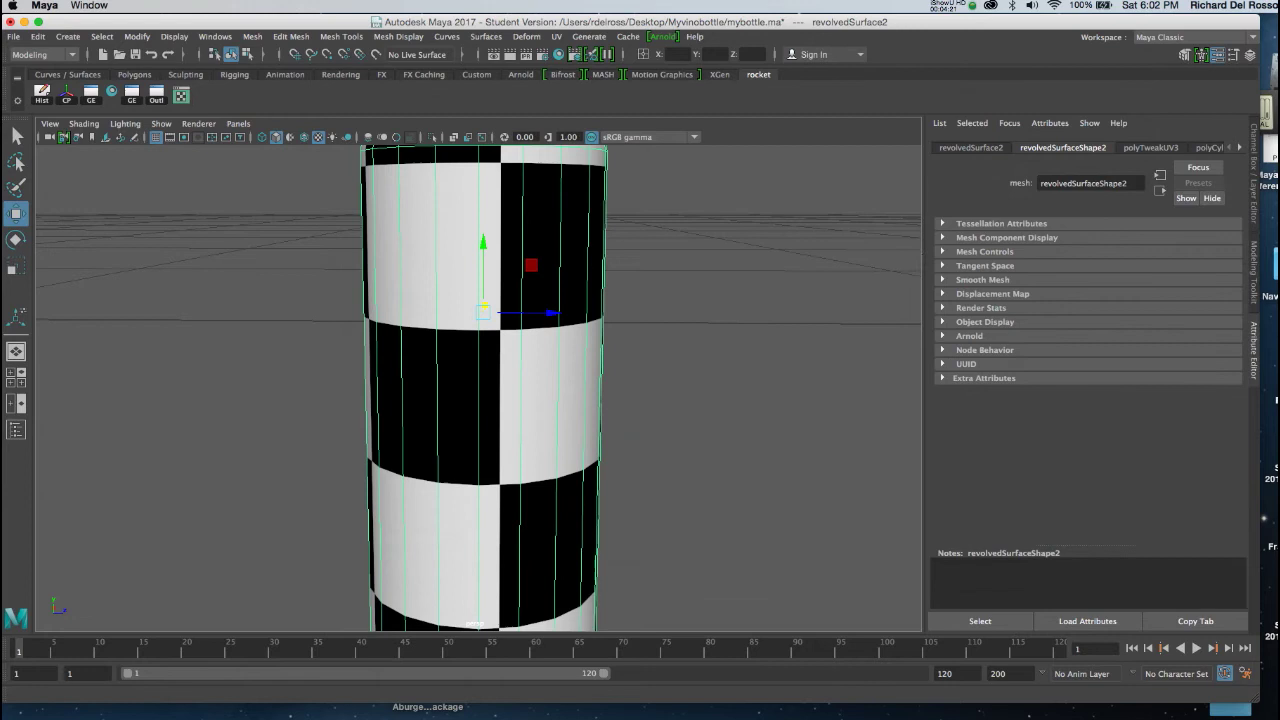
click(678, 248)
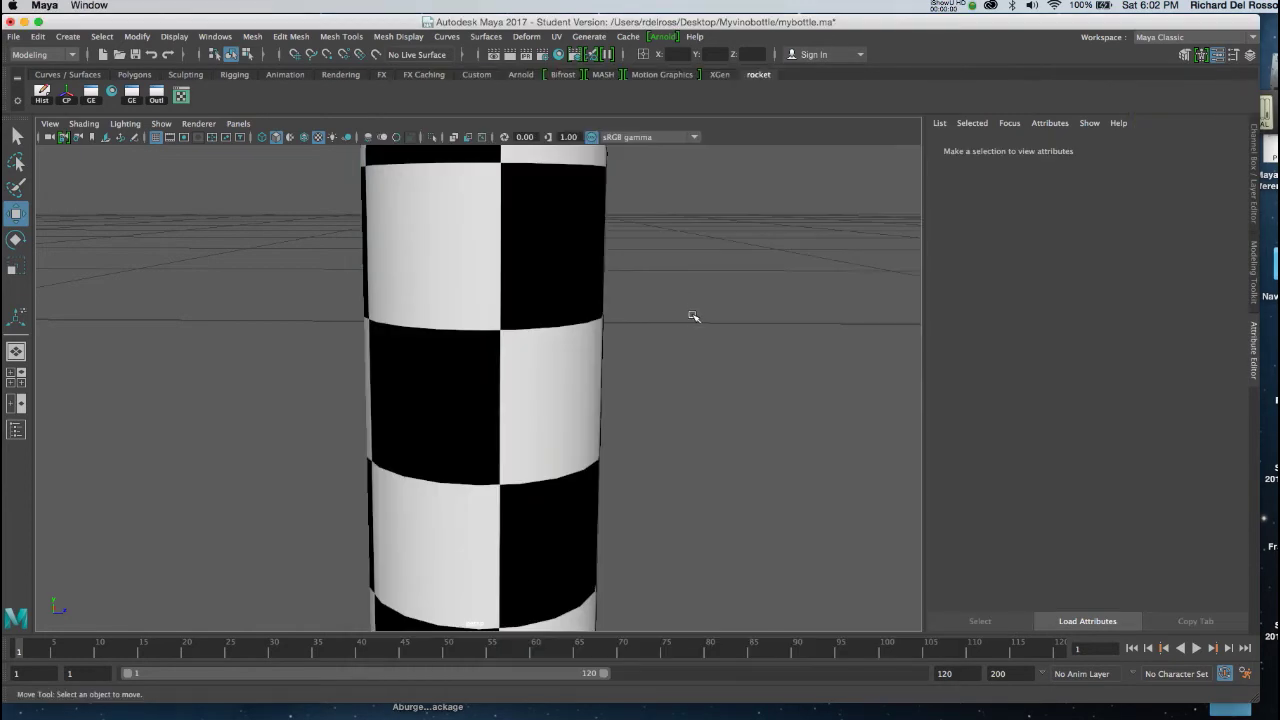
alt+right_drag(691, 314, 634, 260)
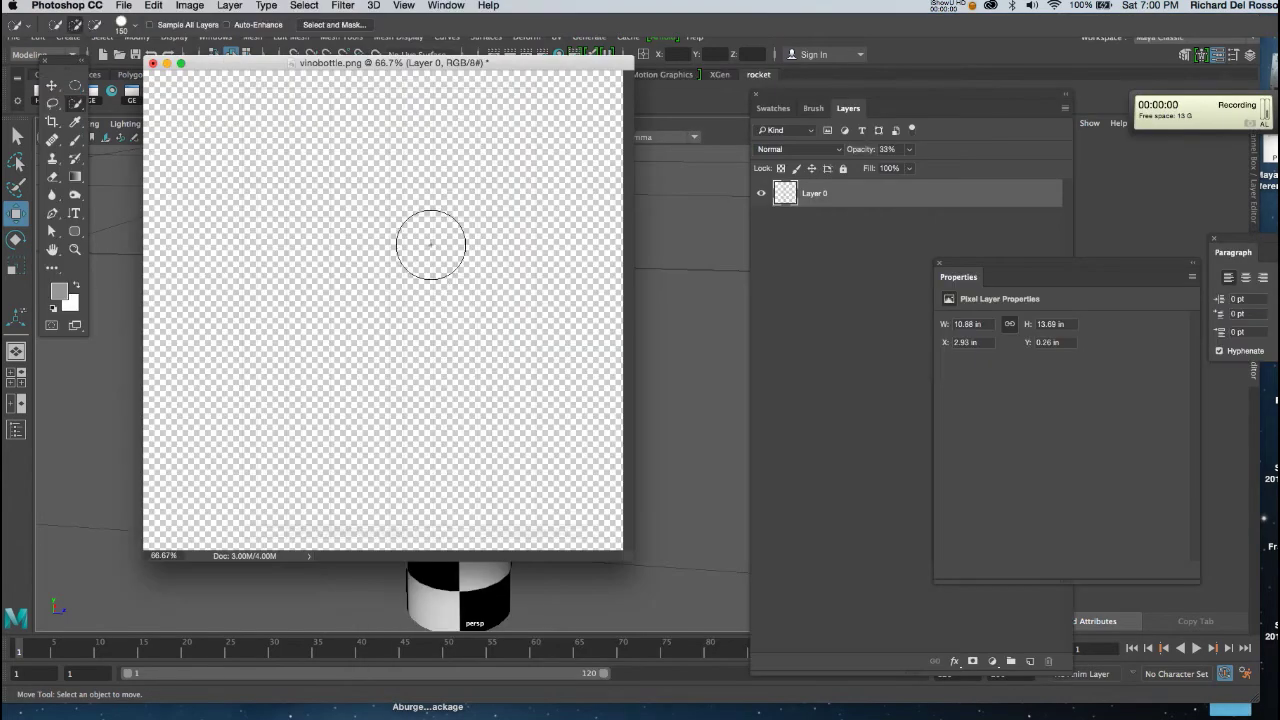
- Create Layer 1, fill it solid black with Option+Delete, and move it below Layer 0
key(v)
drag(498, 61, 488, 70)
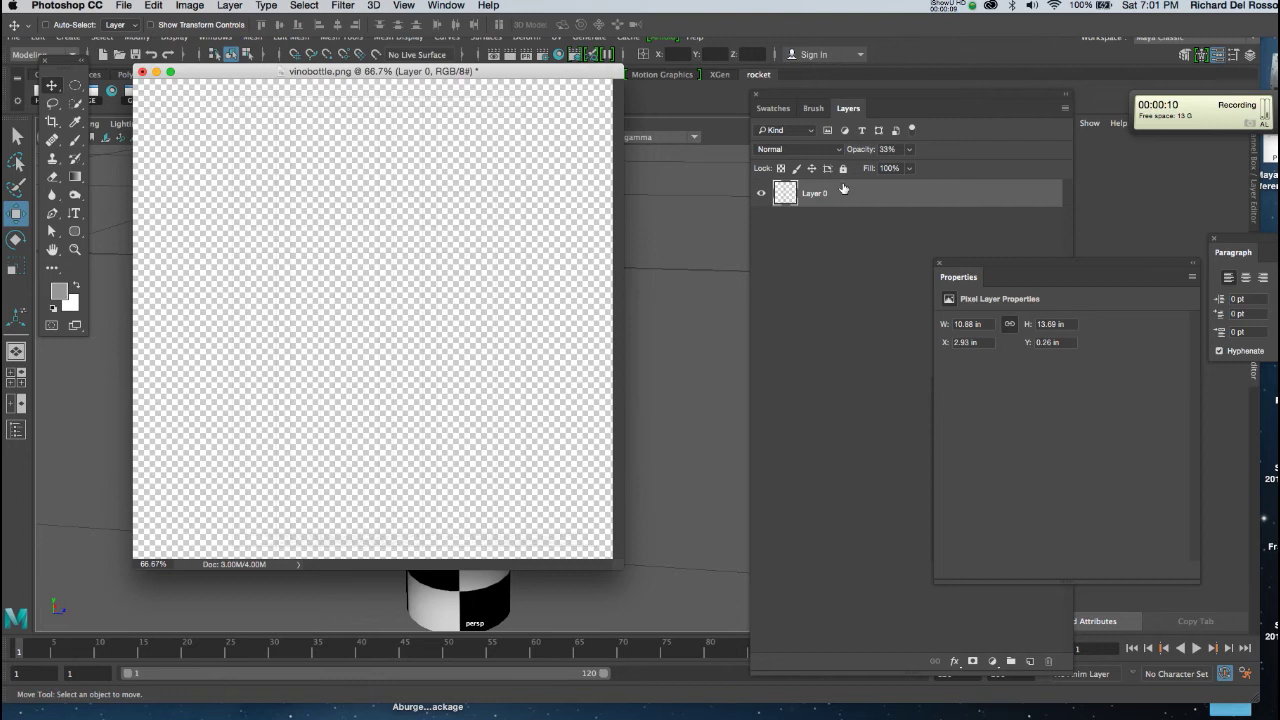
key(super+shift+n)
key(Return)
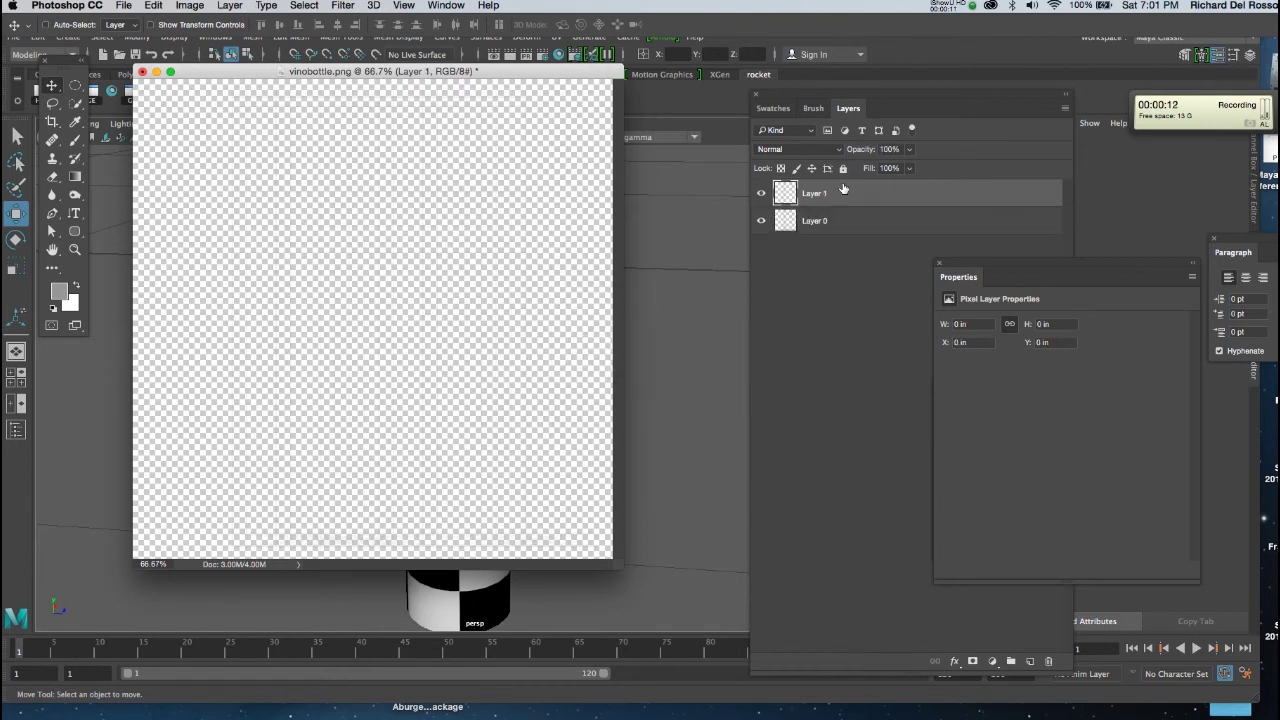
key(d)
key(alt+BackSpace)
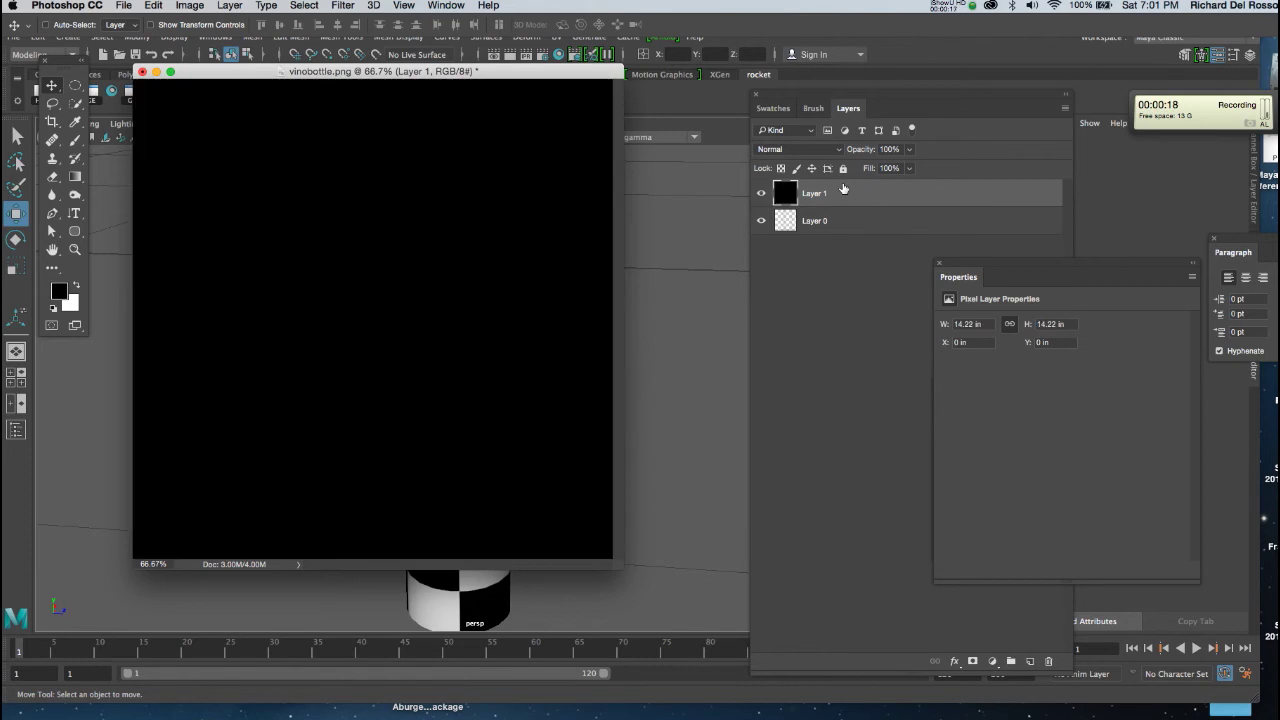
key(super+bracketleft)
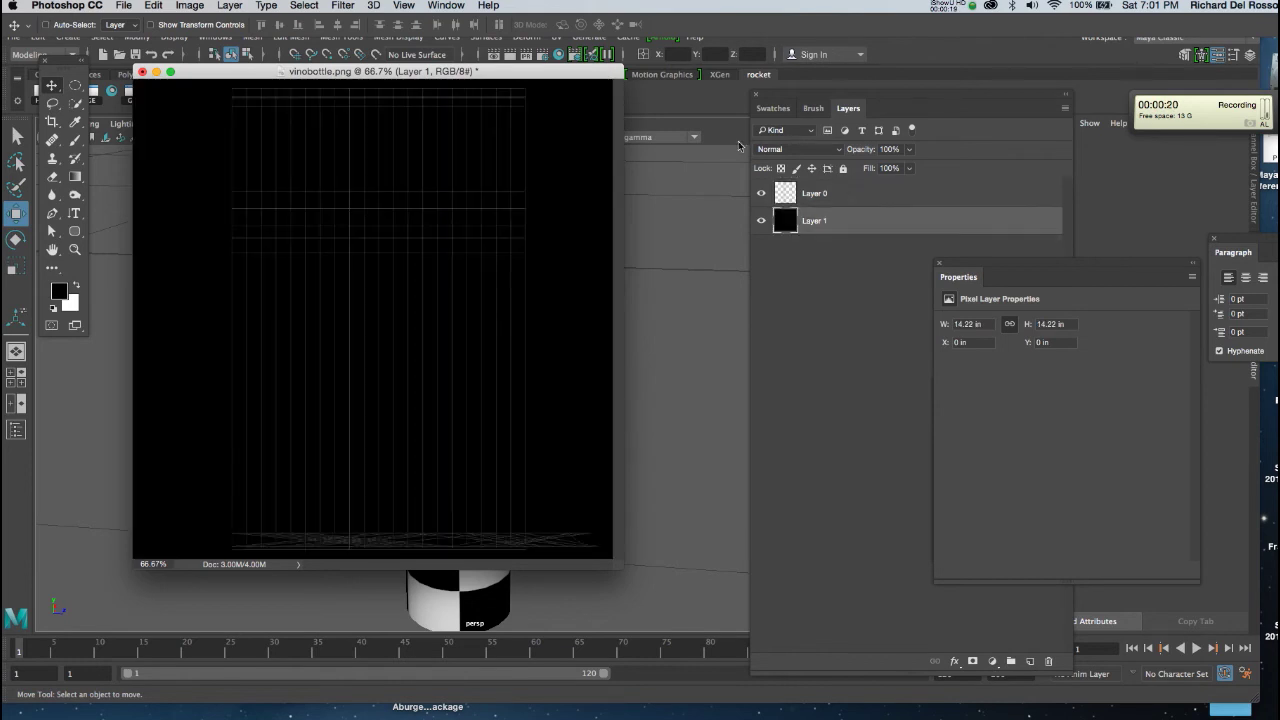
click(853, 193)
click(863, 221)
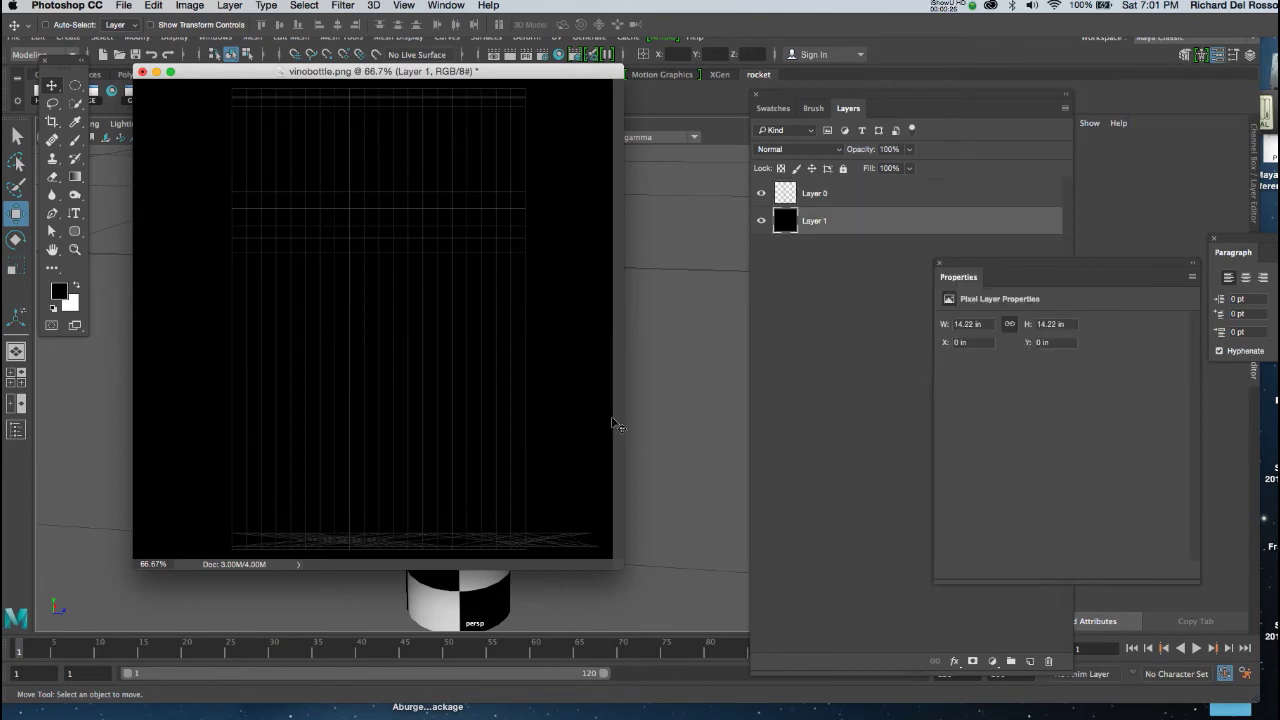
drag(472, 74, 503, 95)
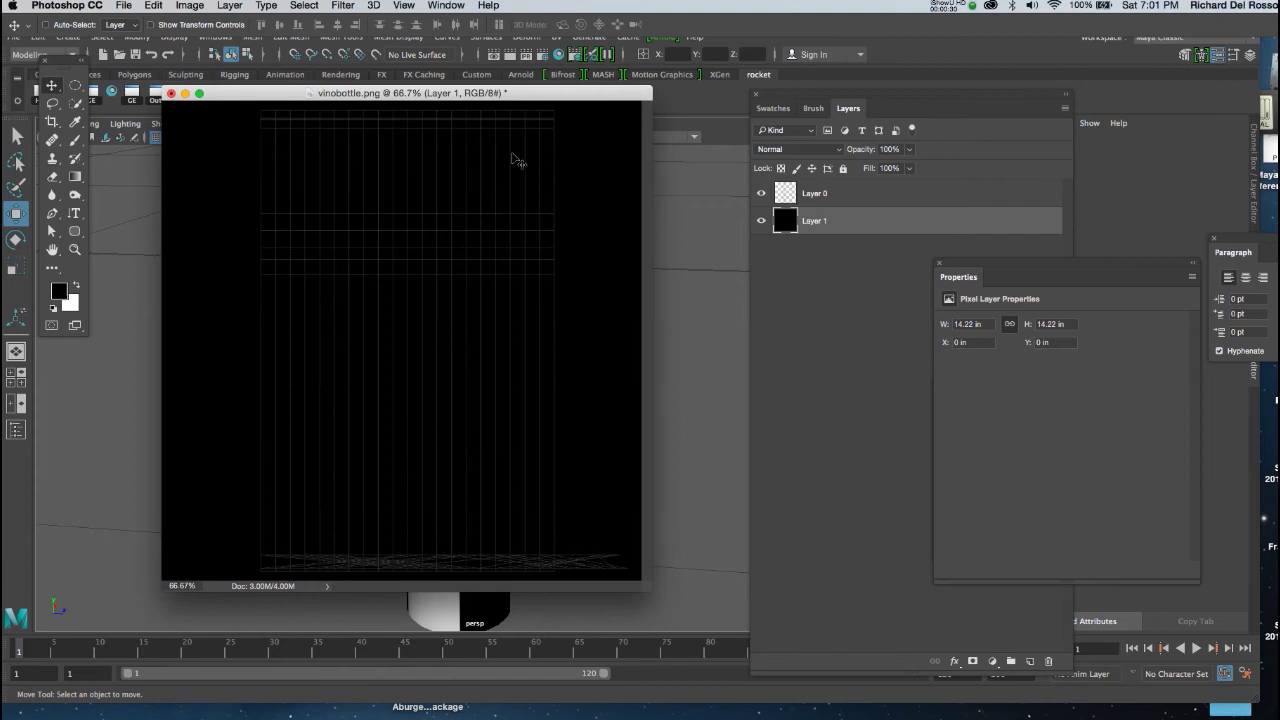
- On new Layer 2, draw an oval selection and fill it with yellow from Swatches
key(super+shift+n)
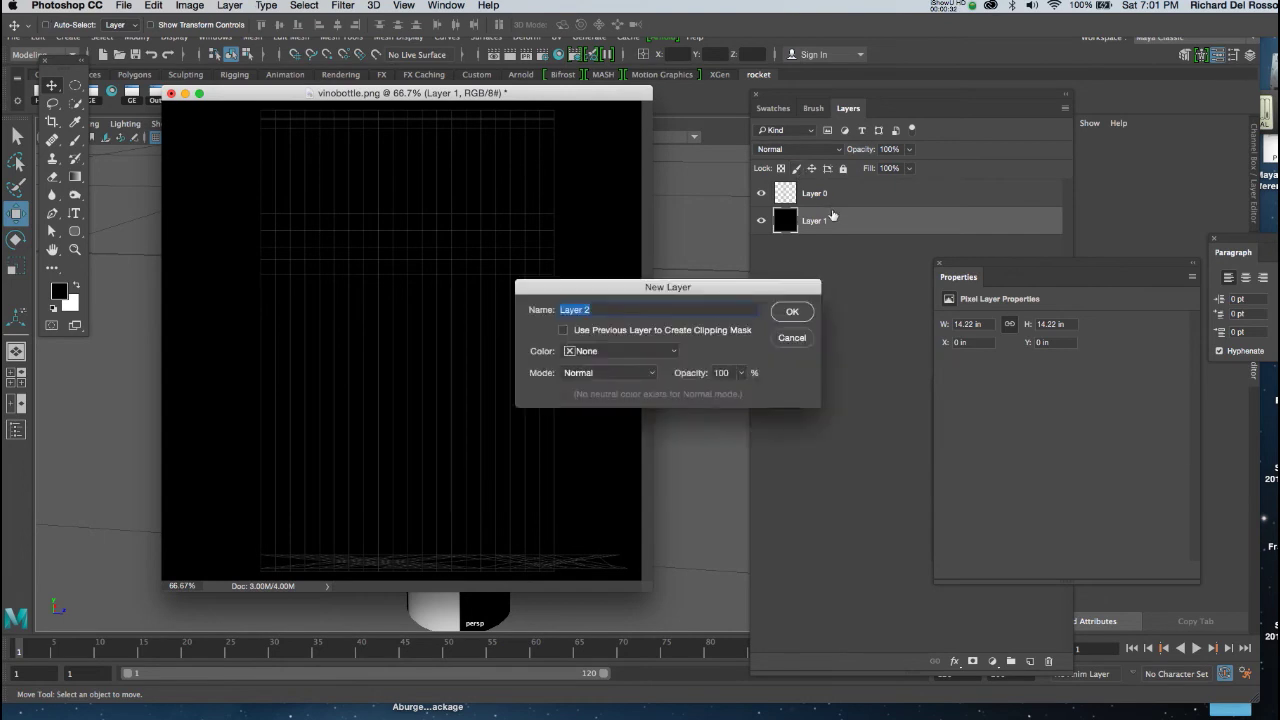
key(Return)
key(m)
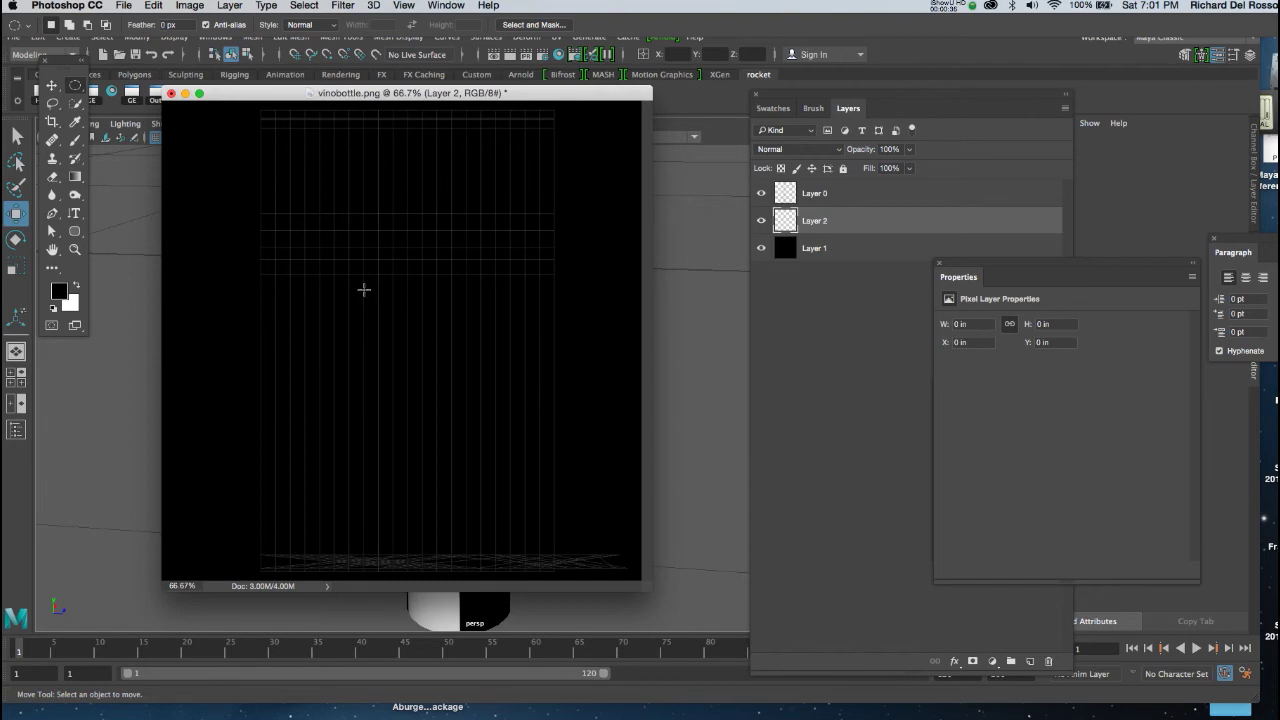
alt+drag(365, 291, 418, 393)
click(773, 108)
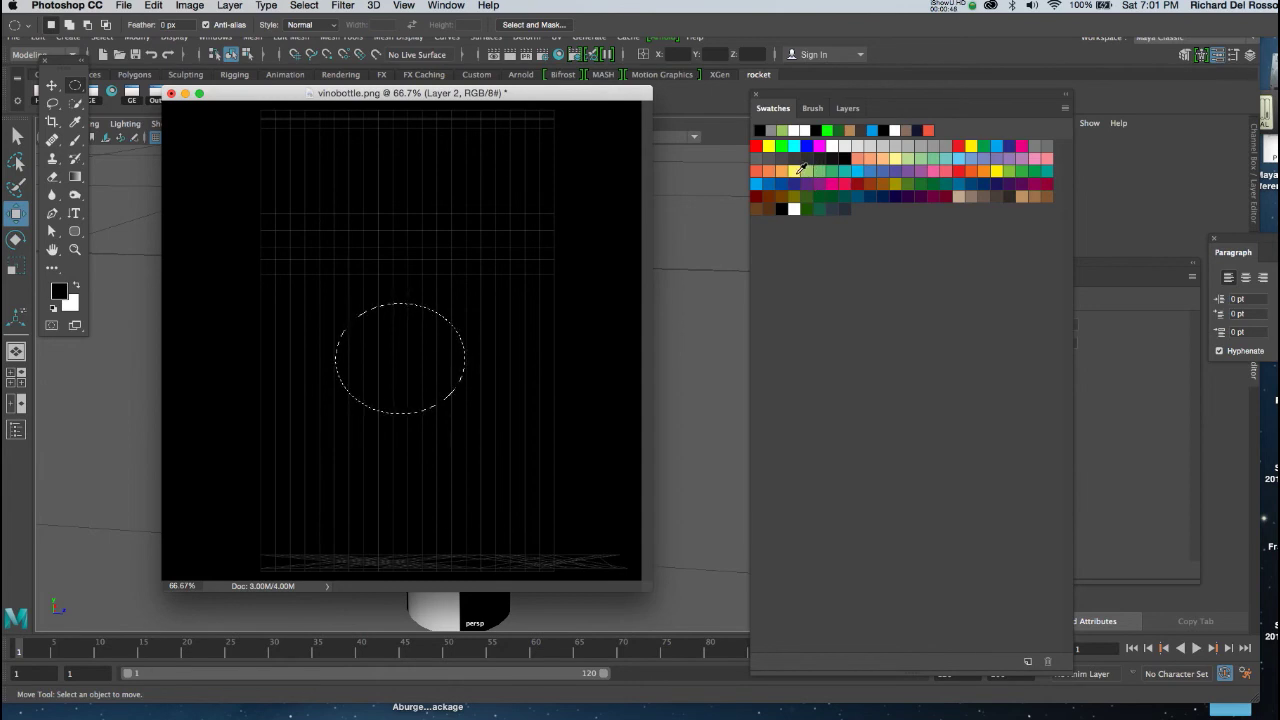
click(798, 172)
key(alt+BackSpace)
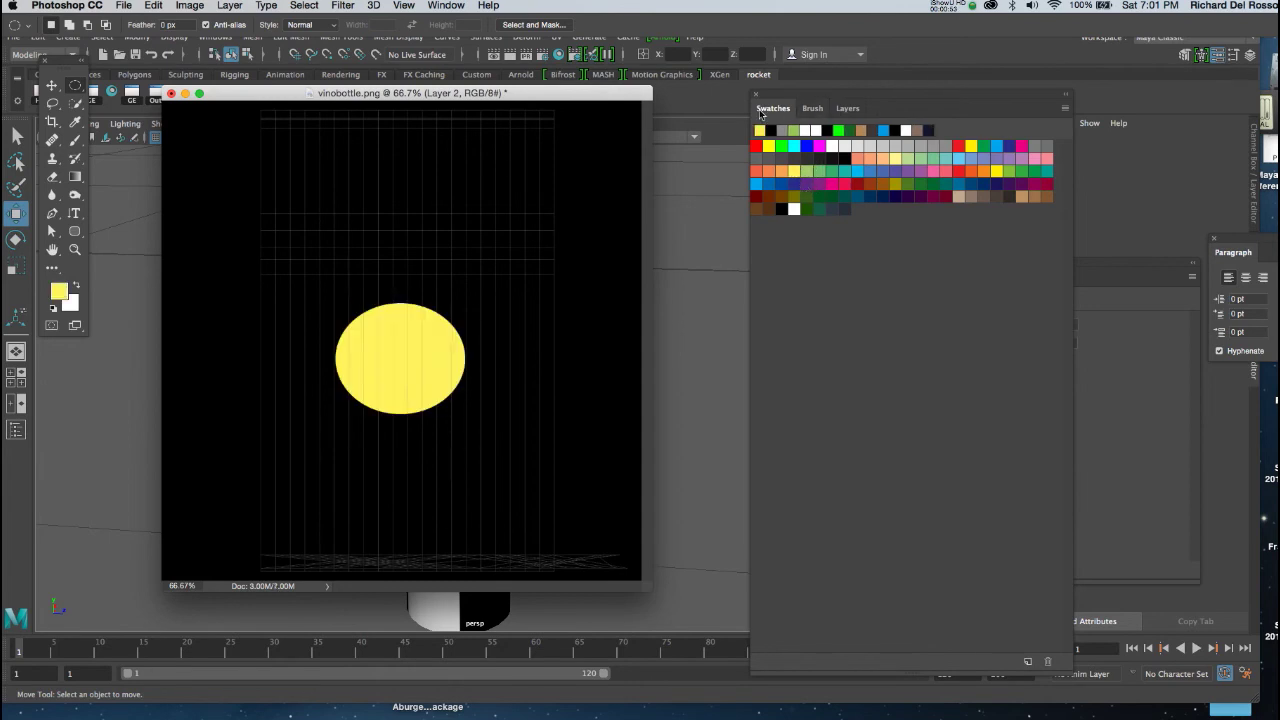
- Hide the Layer 0 grid and save the document as vinobottleP.psd
click(849, 109)
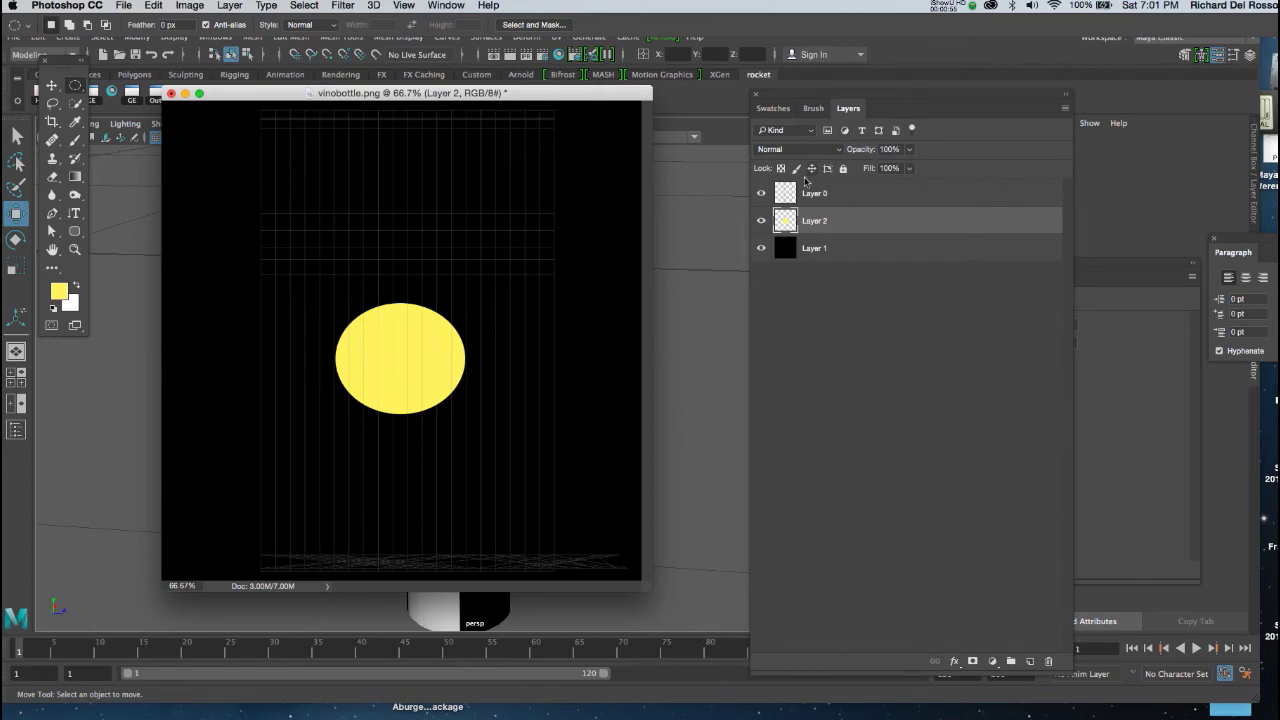
click(763, 195)
click(790, 197)
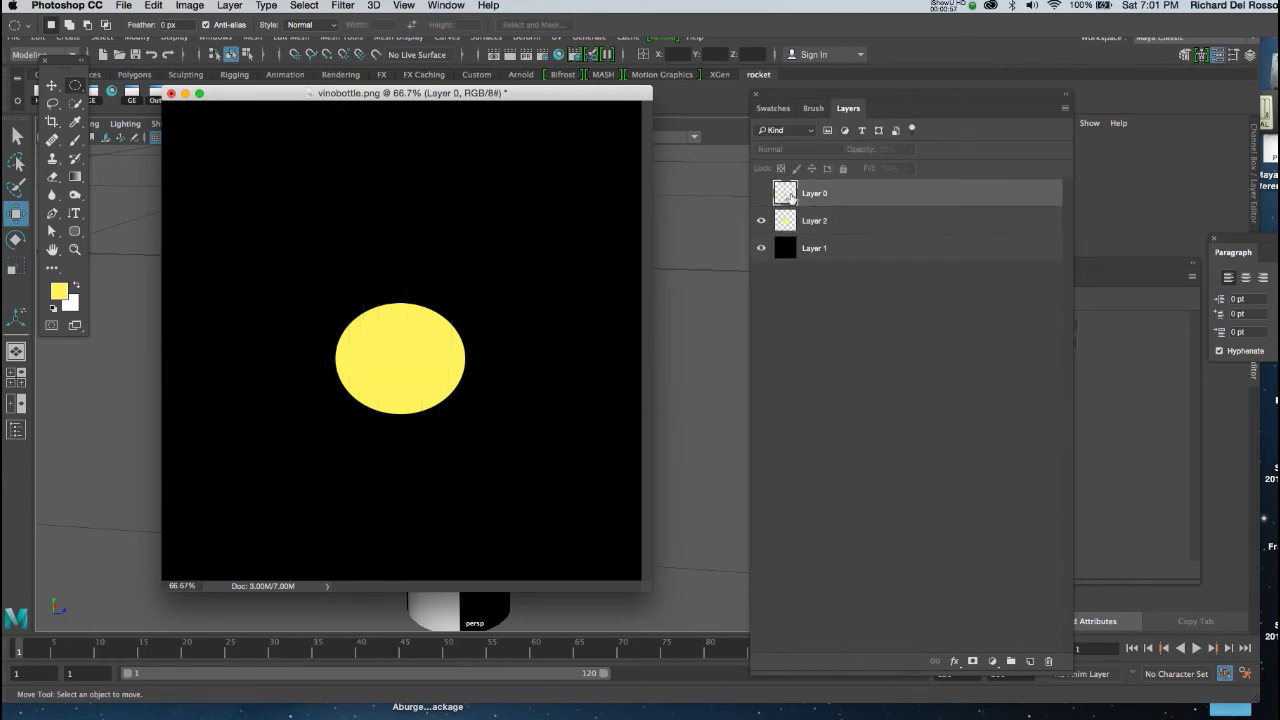
key(super+s)
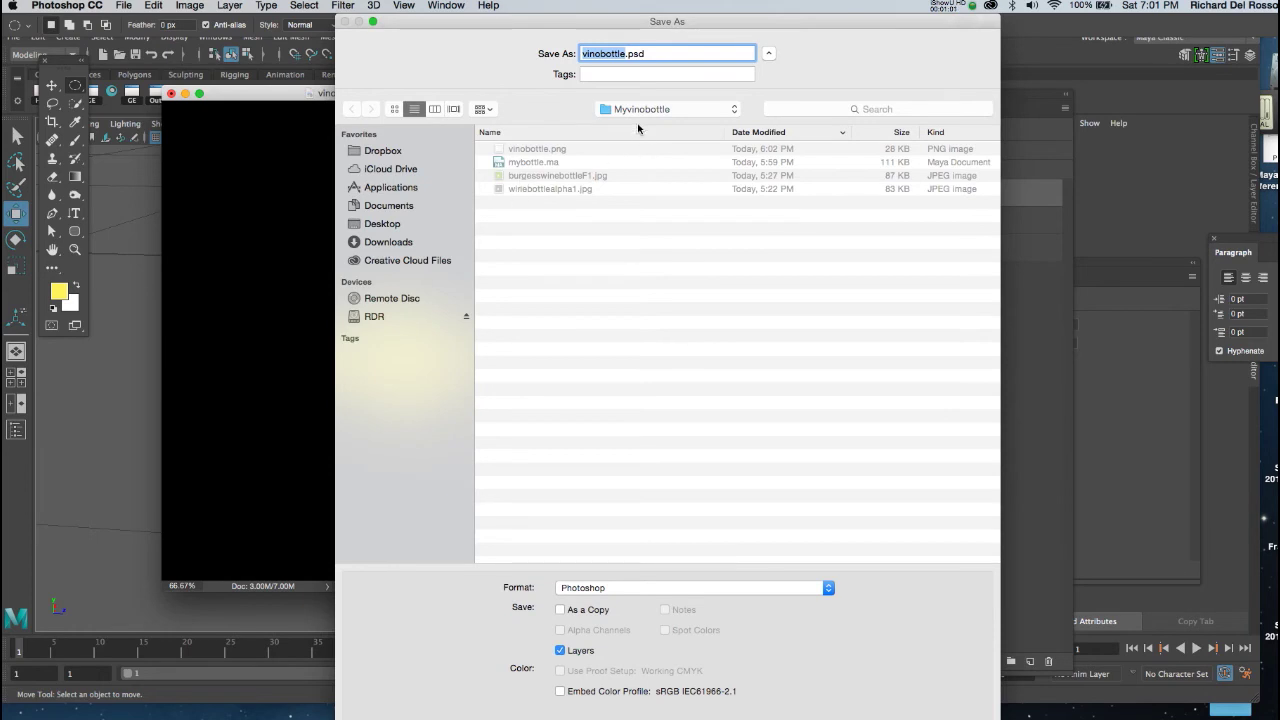
click(626, 53)
text(F)
key(Return)
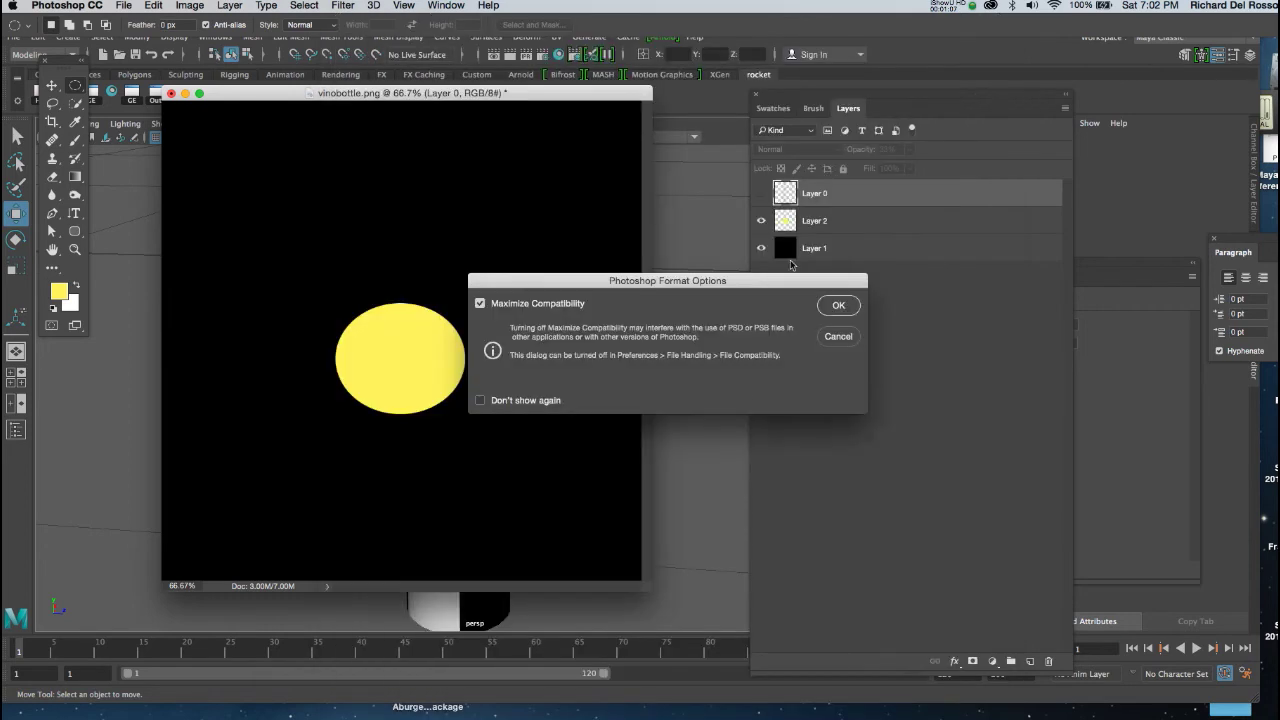
click(838, 305)
- Break the checker connection on the bottle material's Base Color and connect a new File texture
click(468, 612)
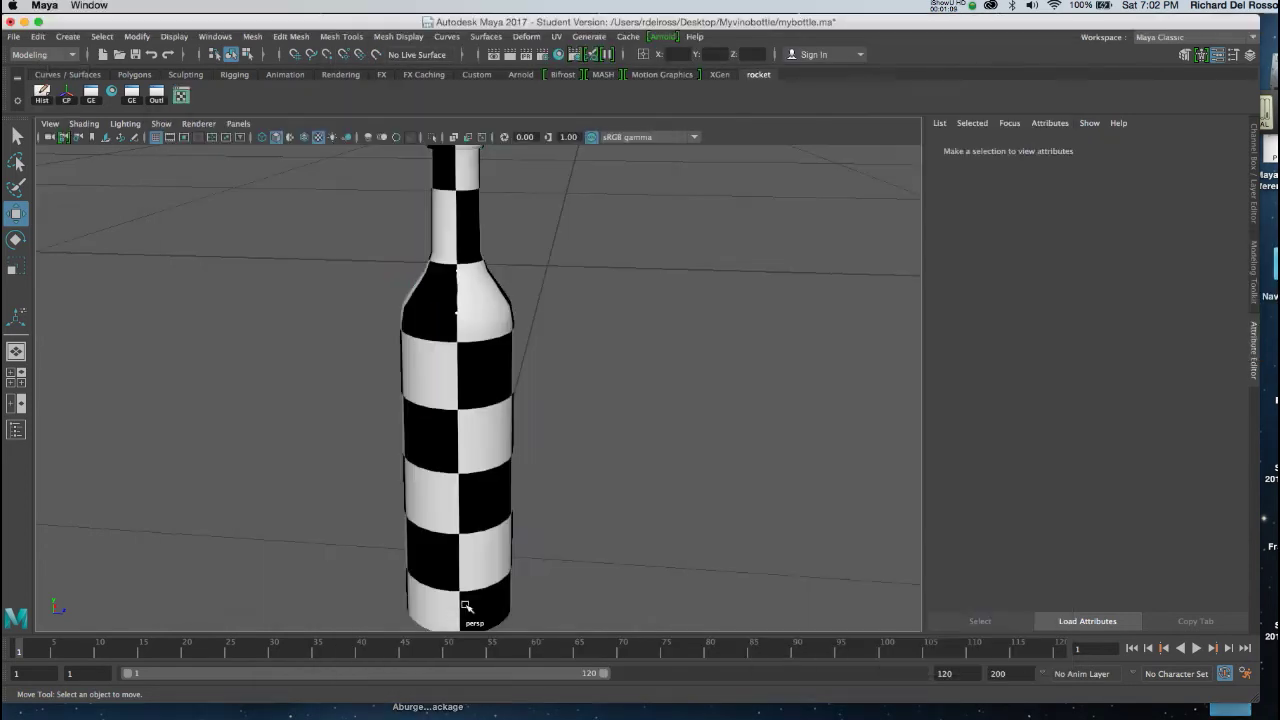
click(483, 503)
right_click(434, 306)
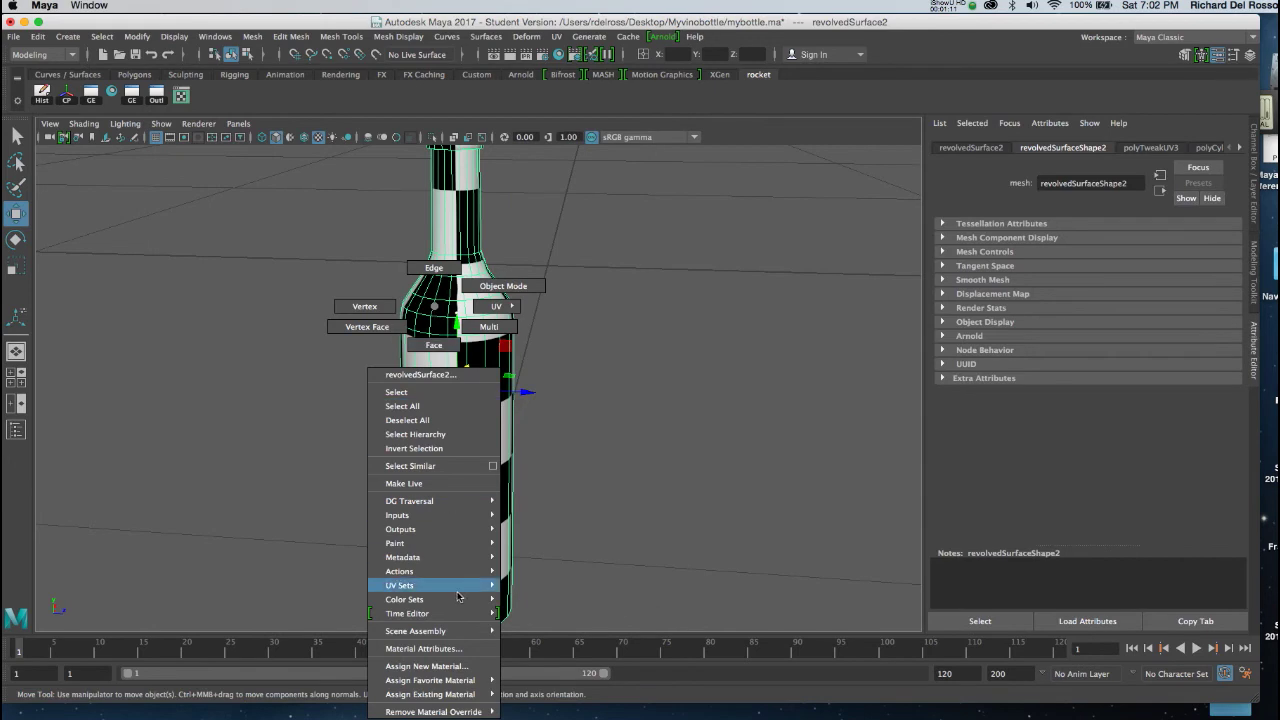
click(422, 649)
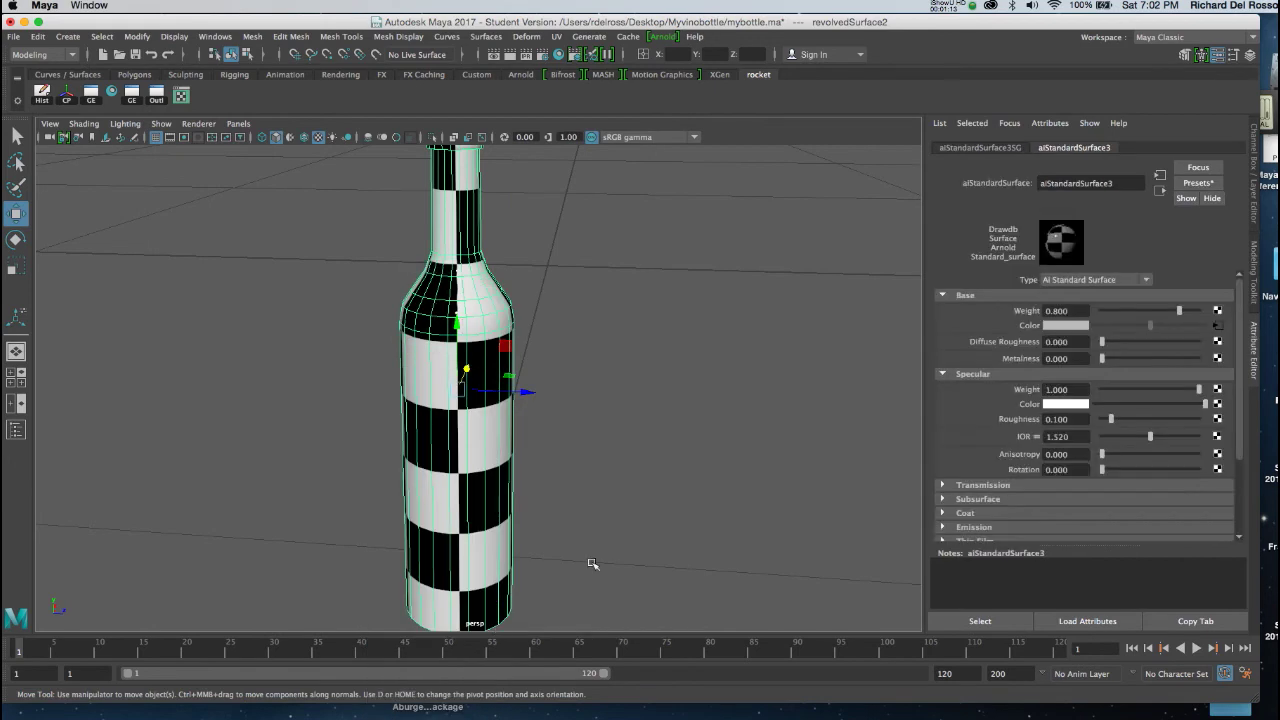
right_click(1028, 331)
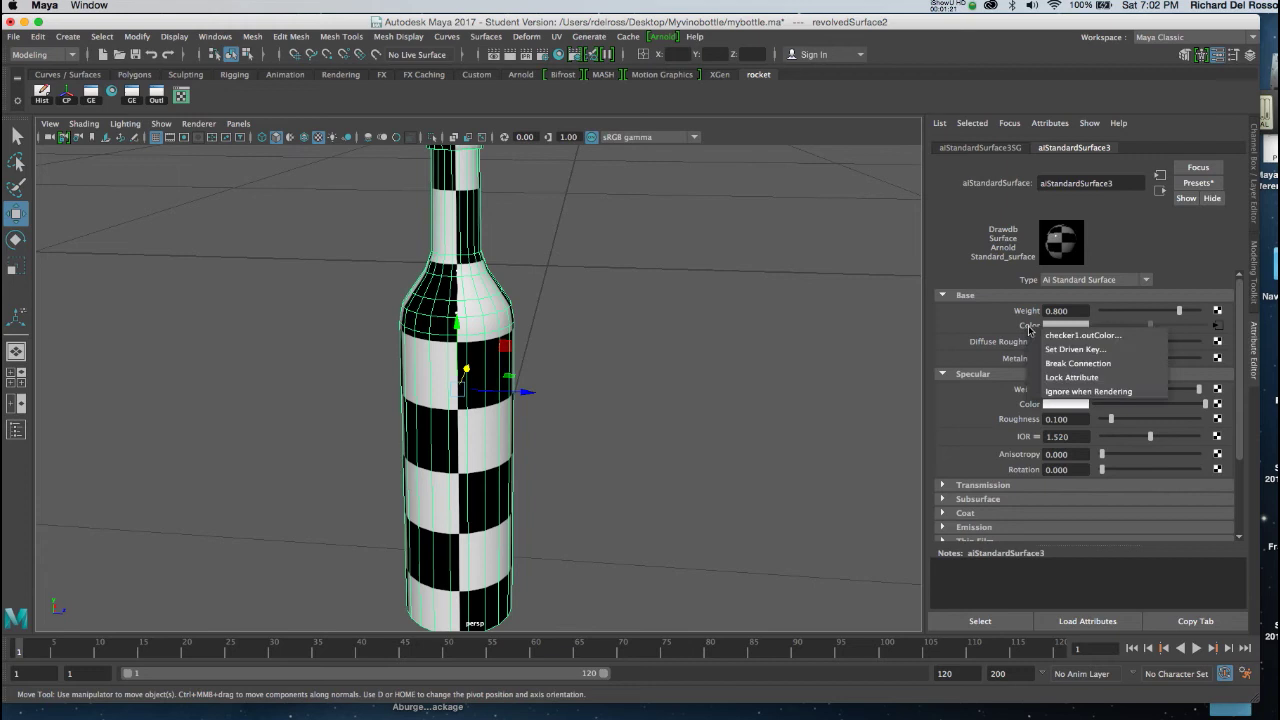
click(1070, 363)
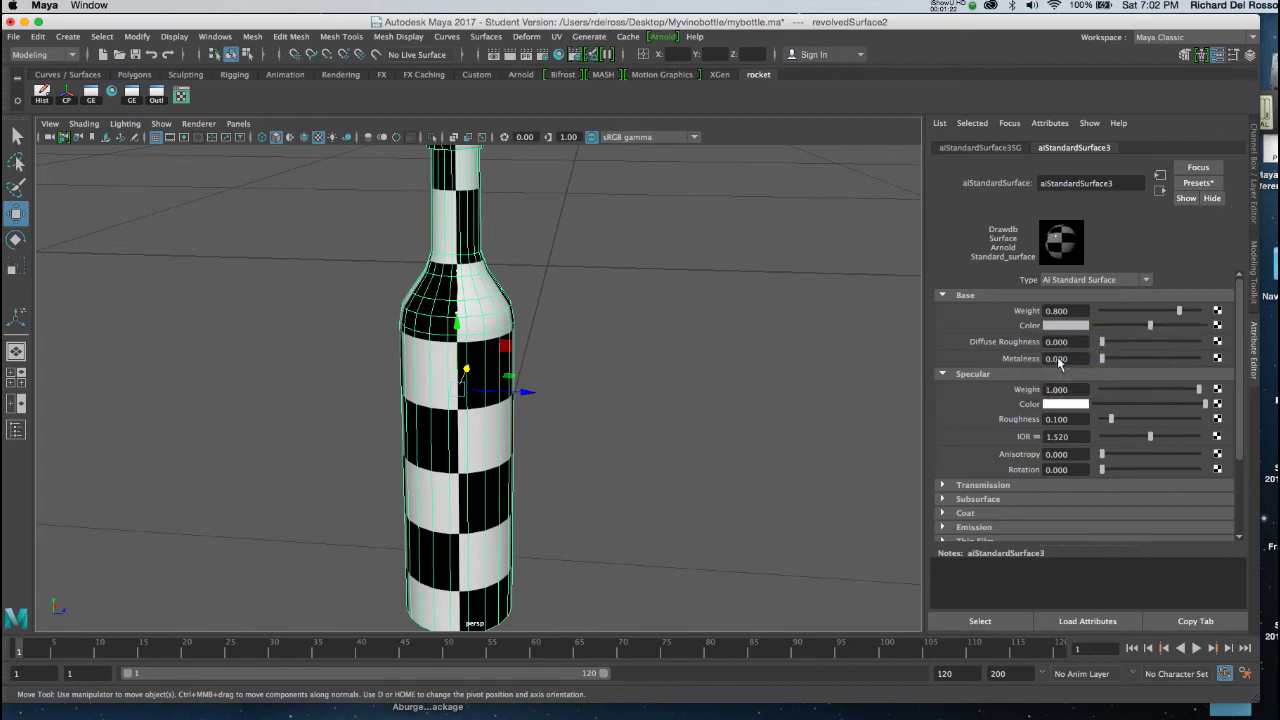
click(1217, 326)
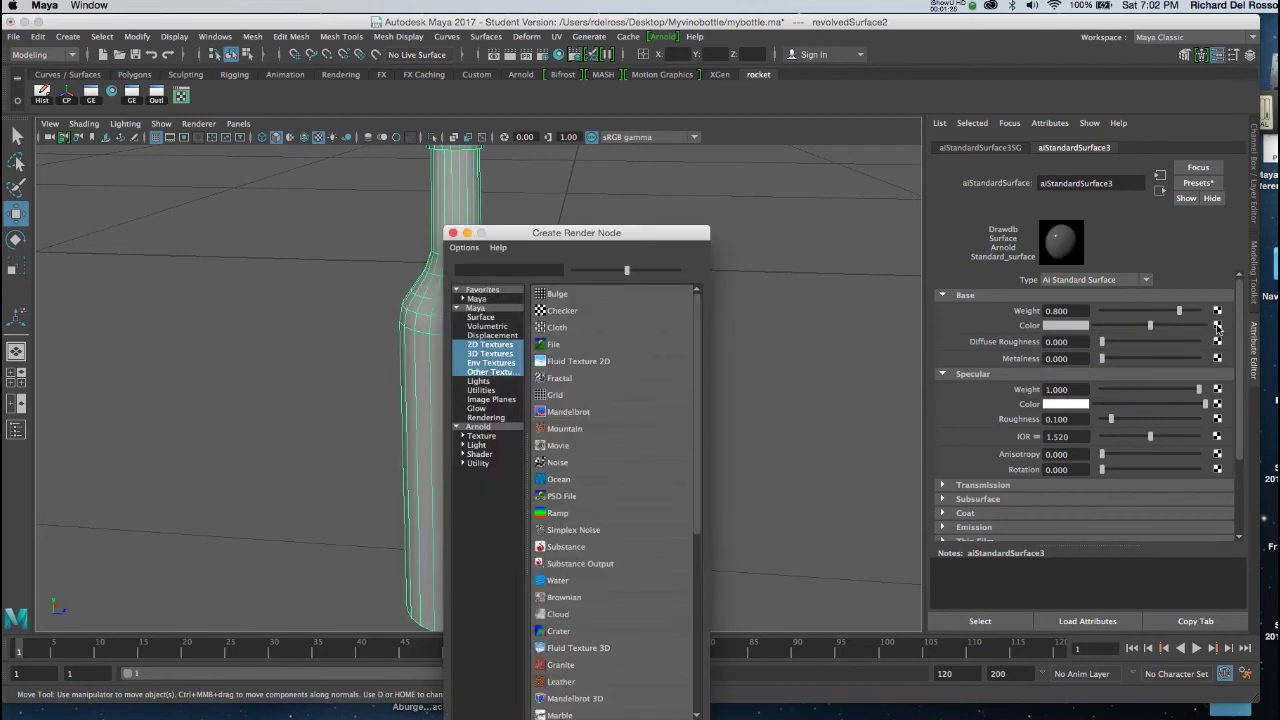
click(553, 344)
click(1221, 338)
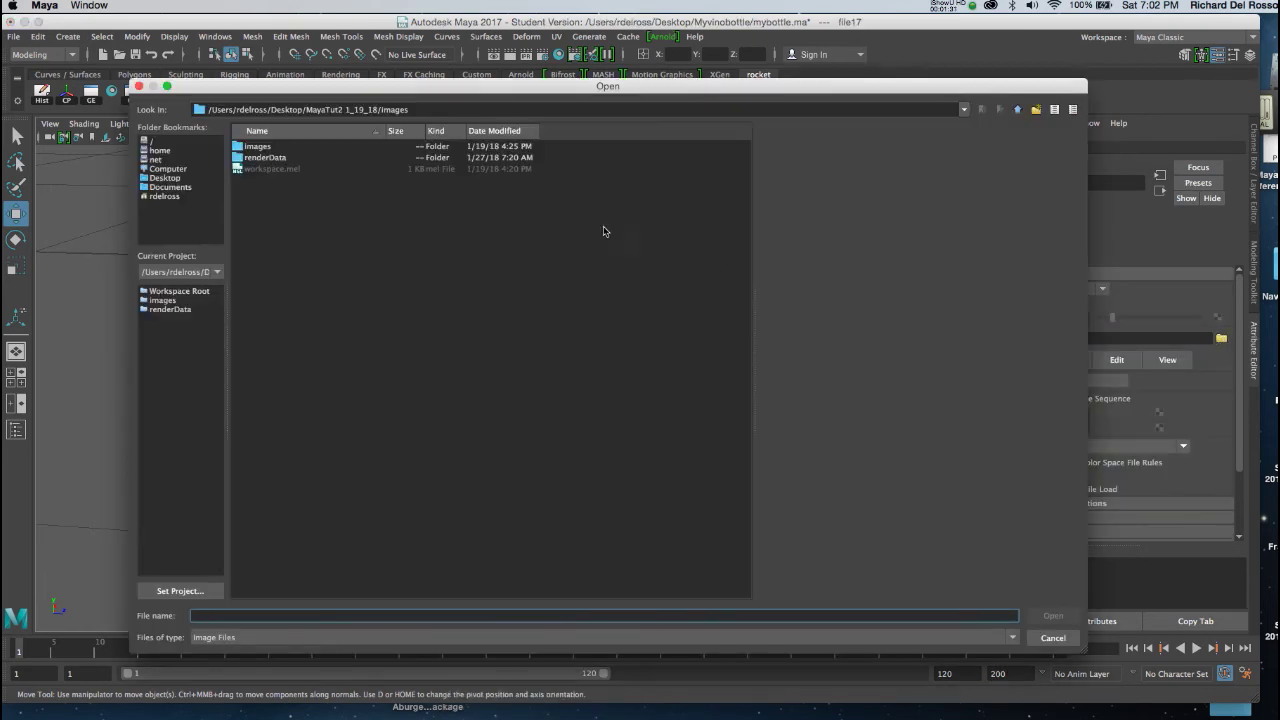
- Load vinobottleP.psd from Desktop/Myvinobottle as the file texture and orbit to view the label
click(180, 182)
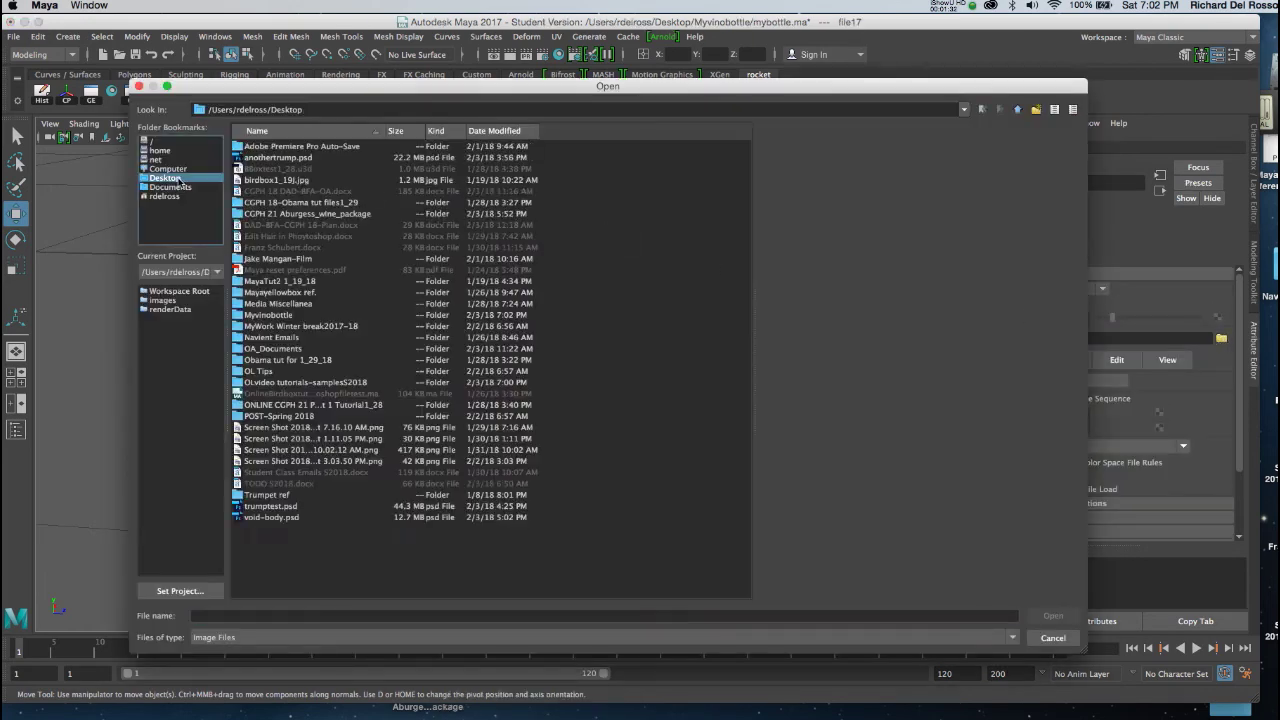
double_click(280, 316)
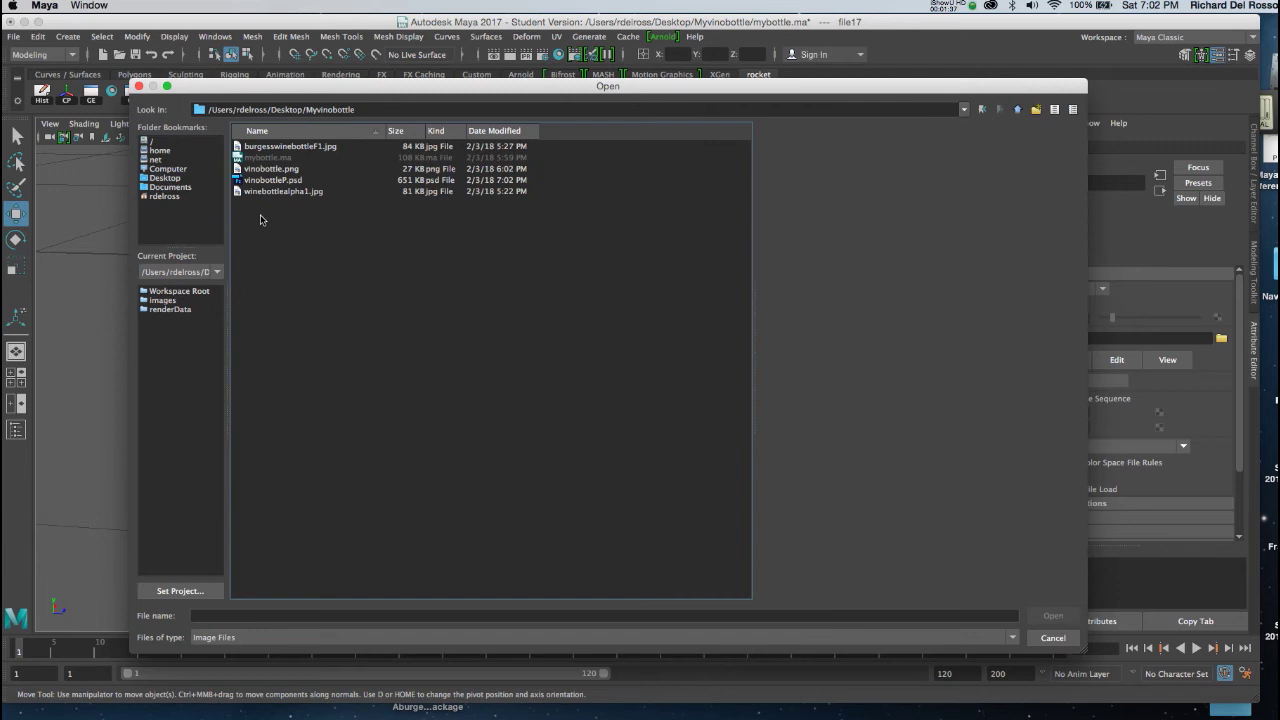
click(269, 181)
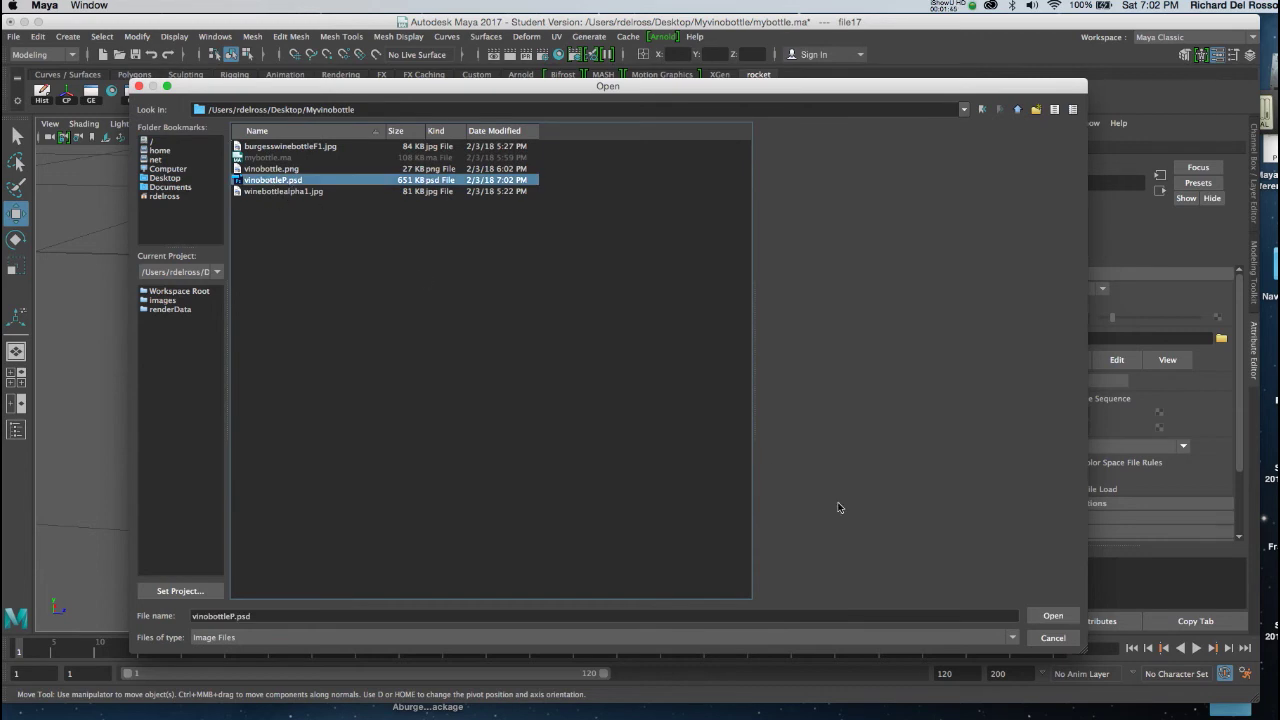
click(1053, 615)
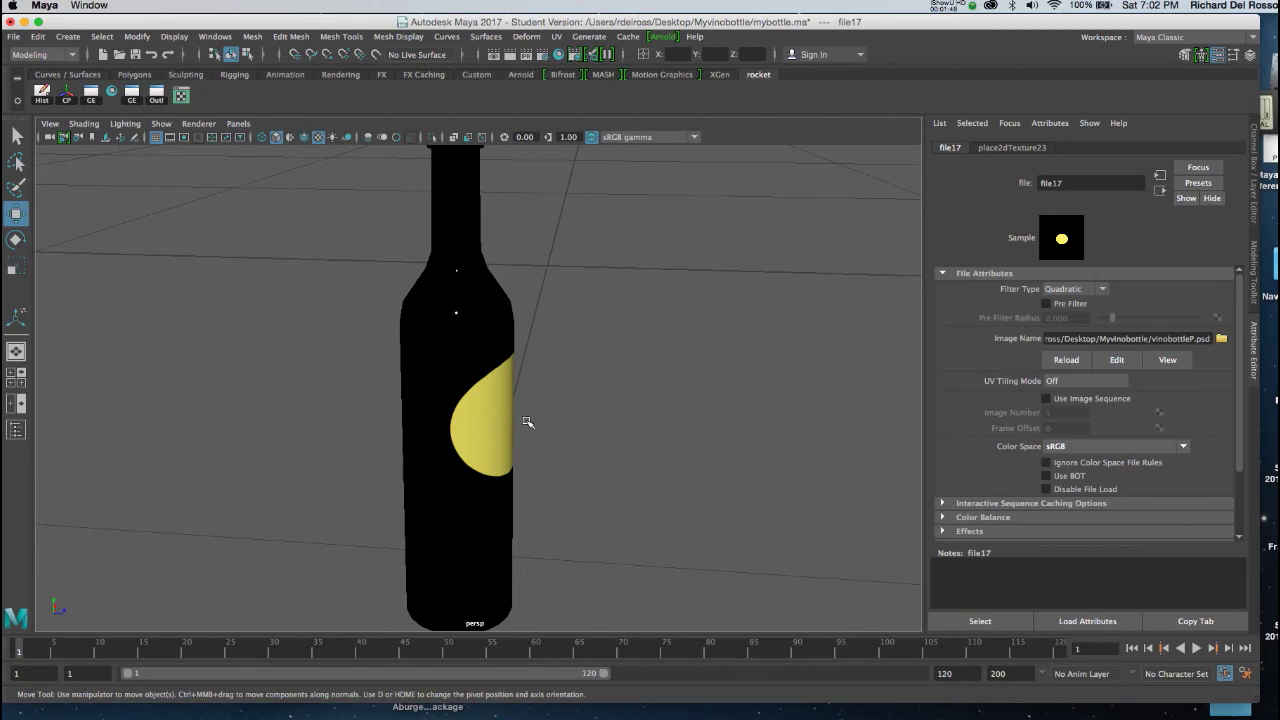
alt+drag(551, 429, 537, 506)
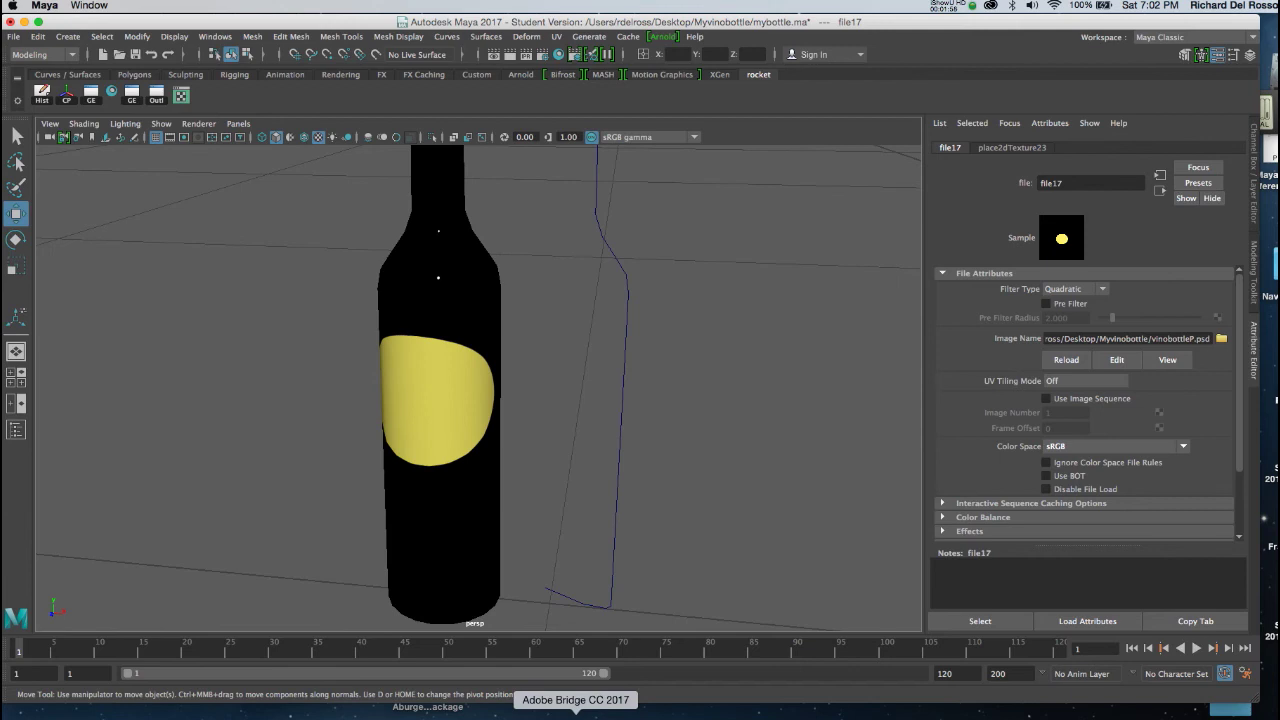
- Fill vinobottleP.psd's black Layer 1 with dark green behind the yellow oval, and save
click(690, 714)
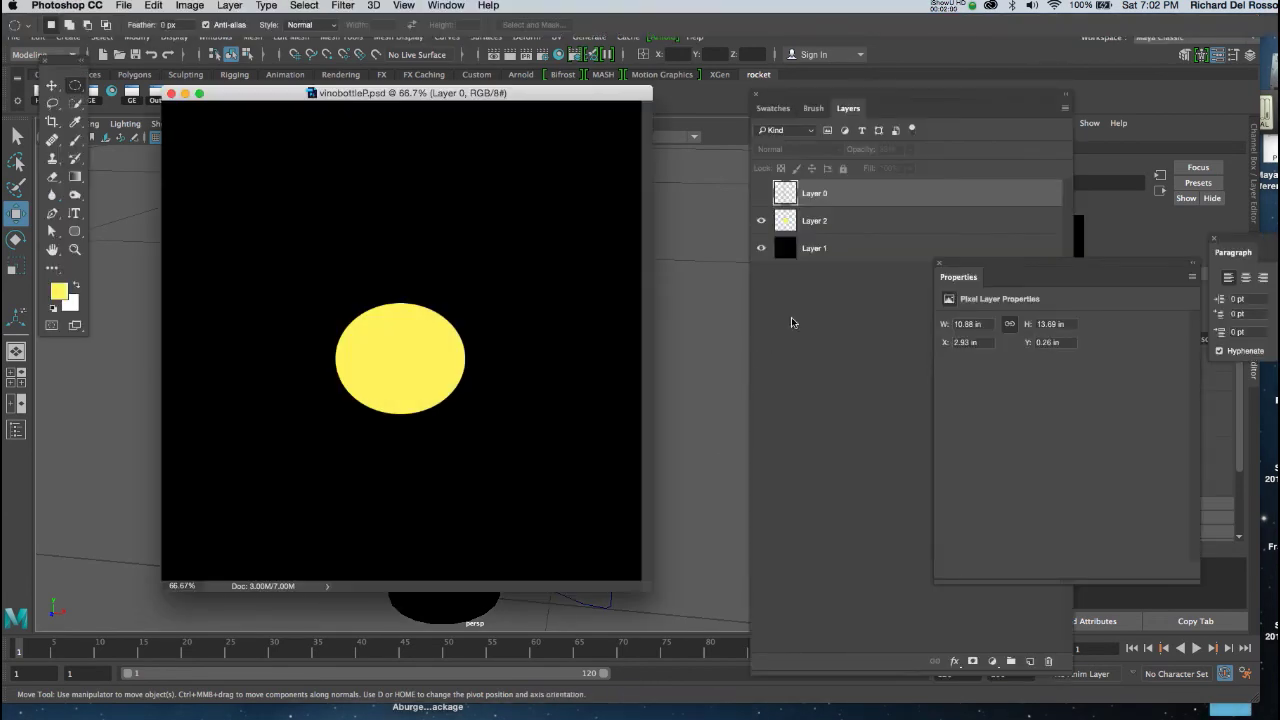
click(838, 254)
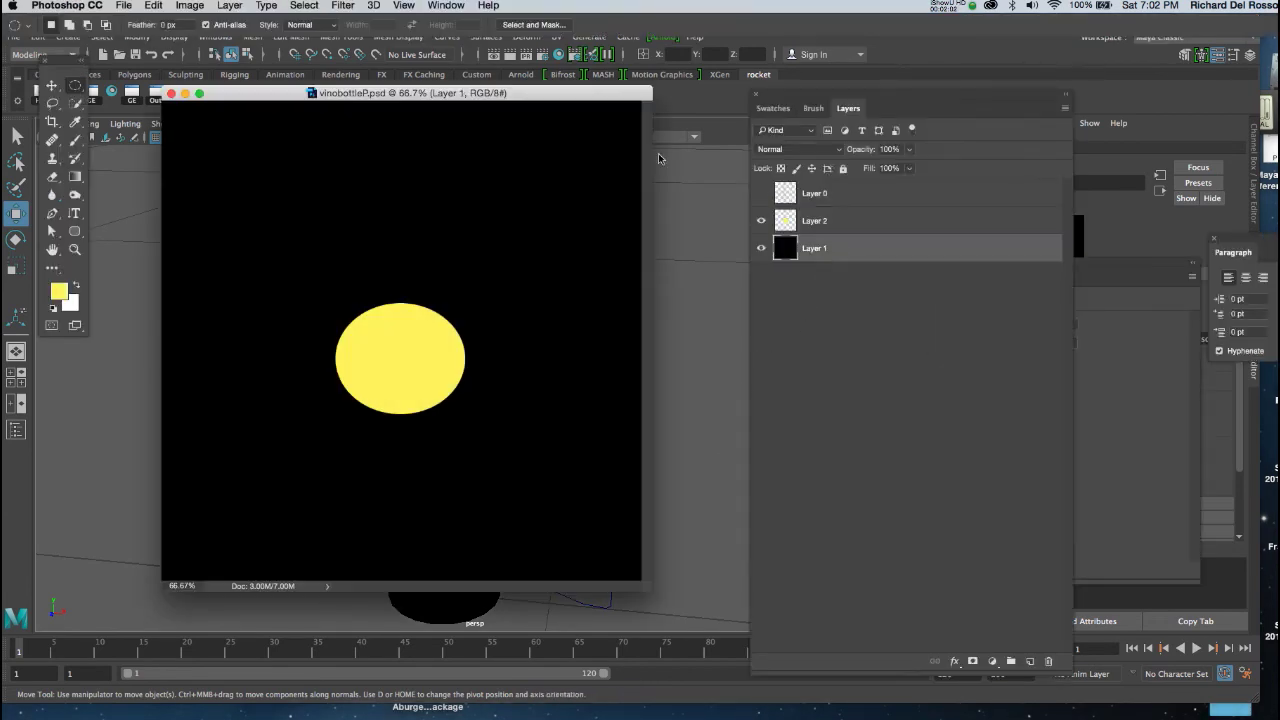
click(775, 109)
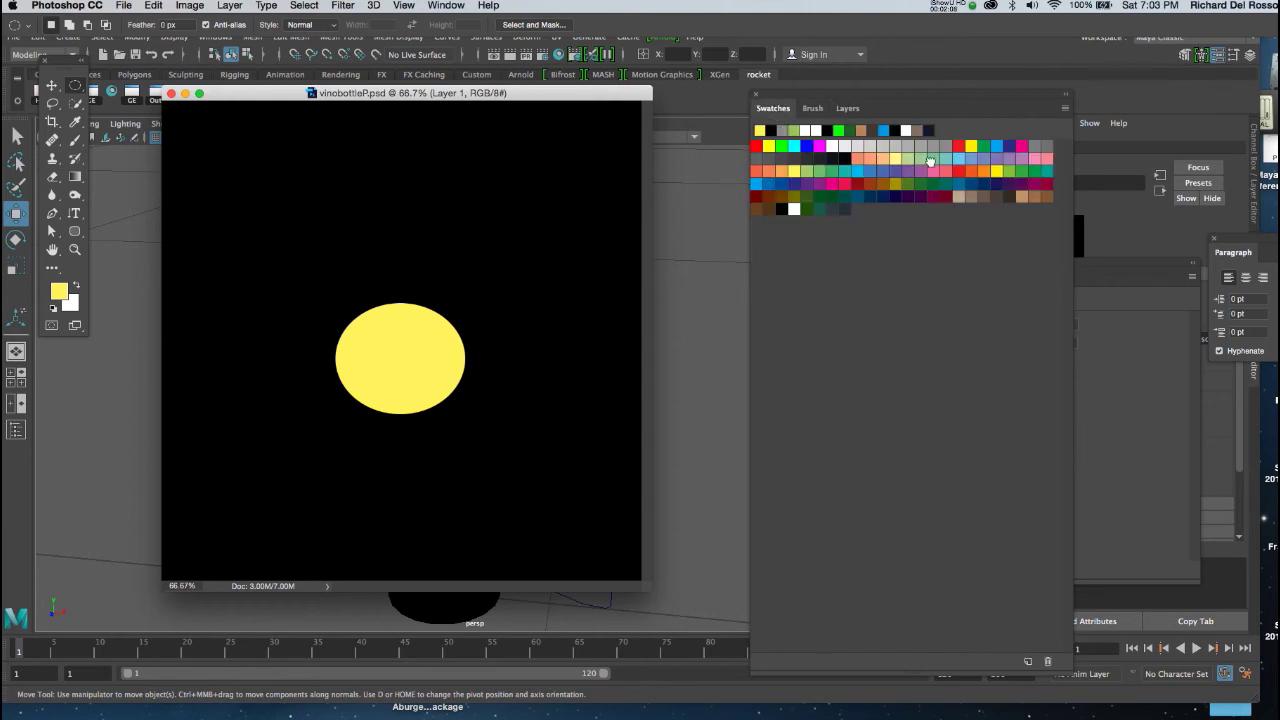
click(934, 159)
key(alt+BackSpace)
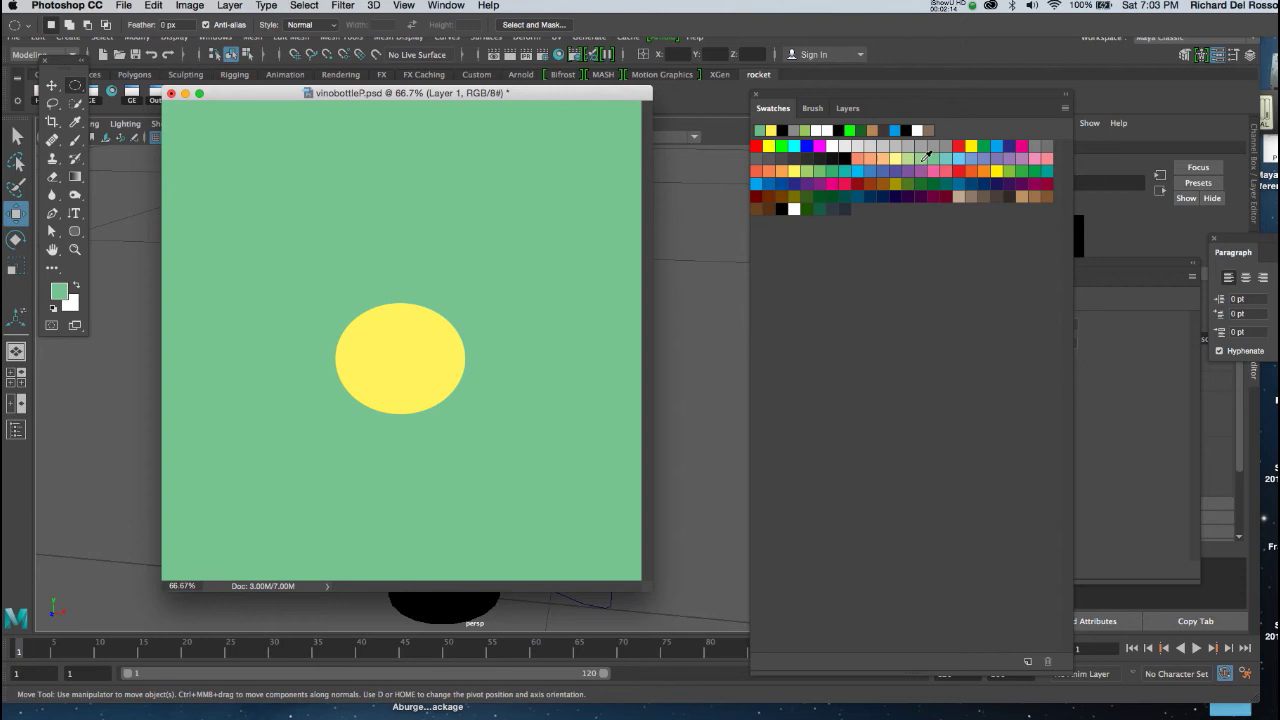
click(985, 146)
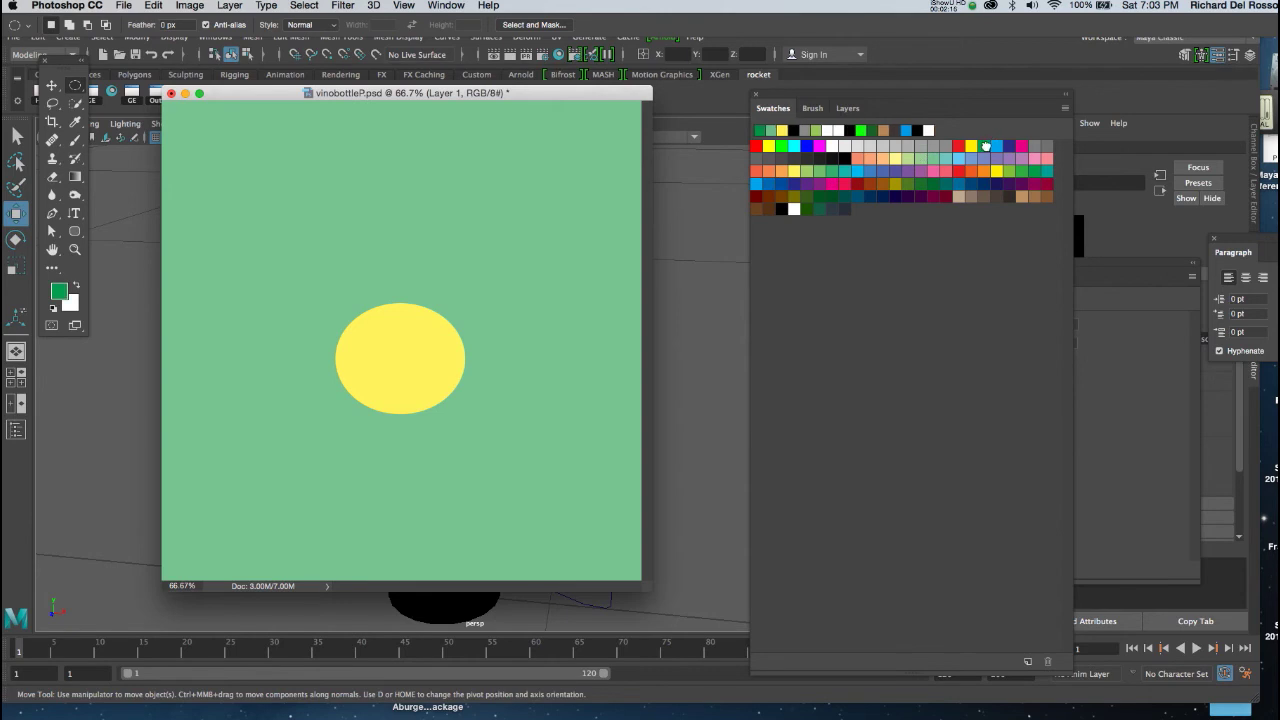
key(alt+BackSpace)
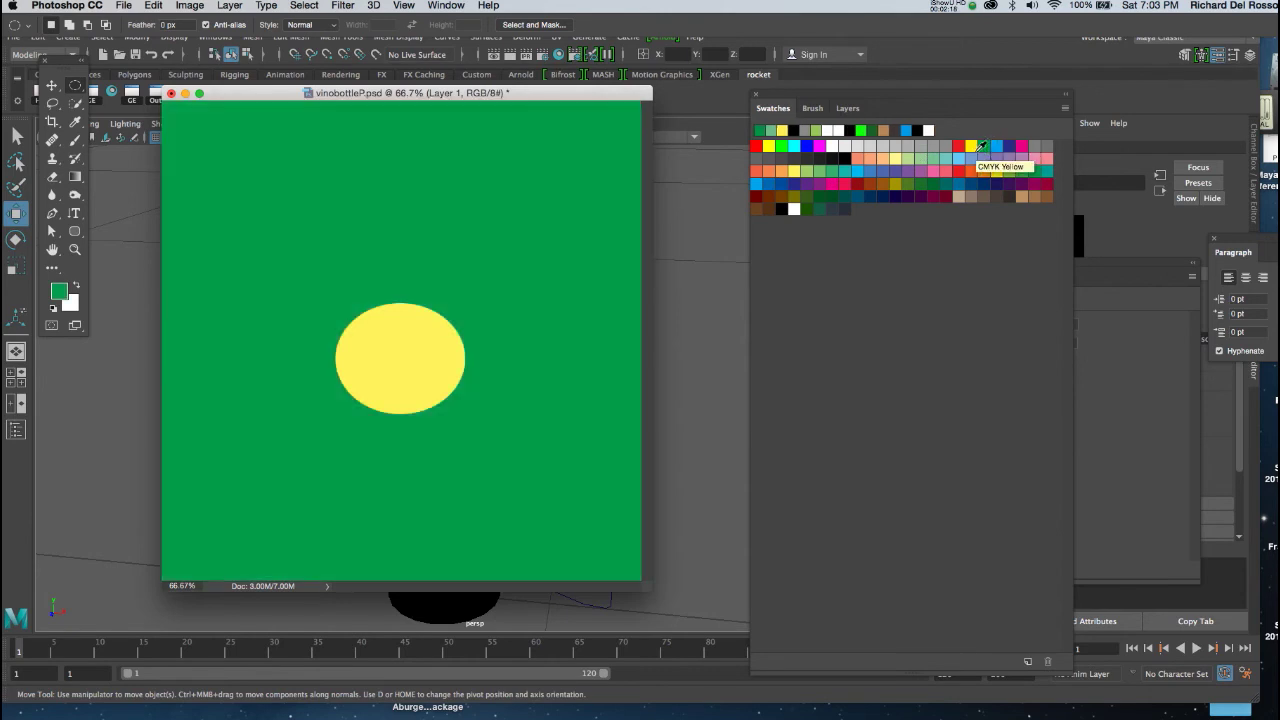
key(super+s)
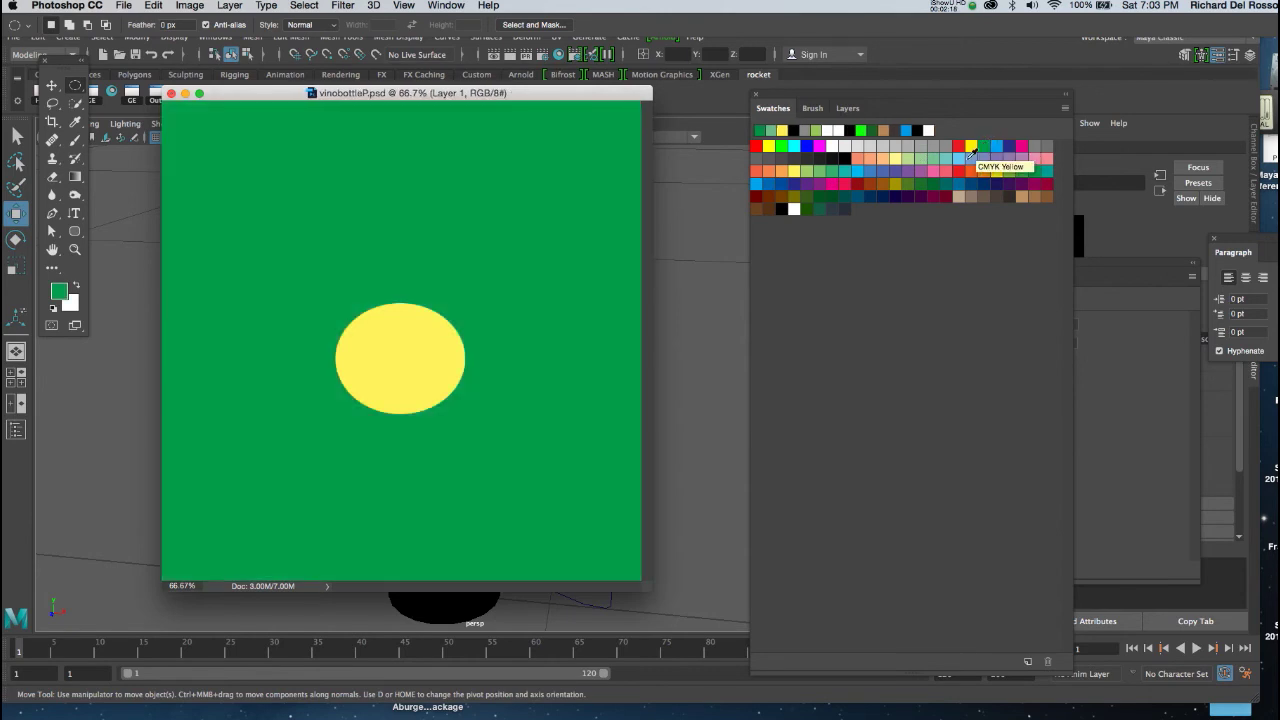
- Relink the bottle's file17 texture node to vinobottleP.psd so the bottle shows green
click(486, 606)
right_click(445, 432)
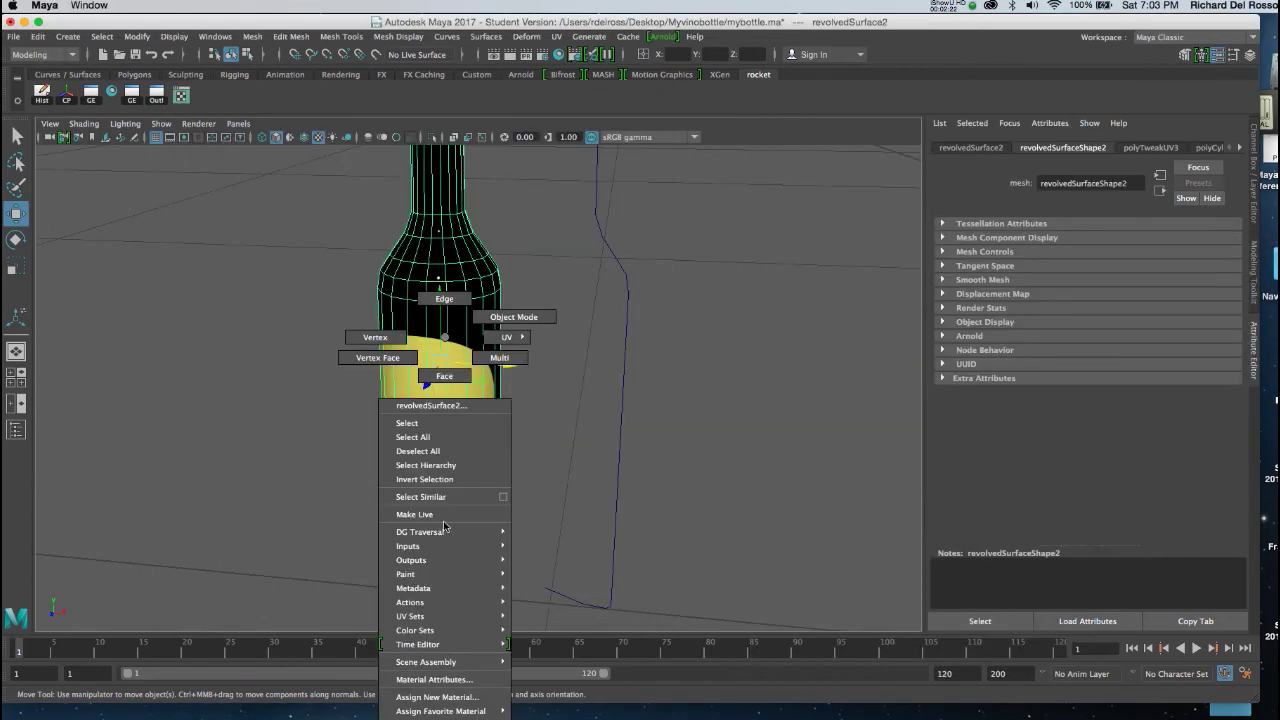
click(434, 679)
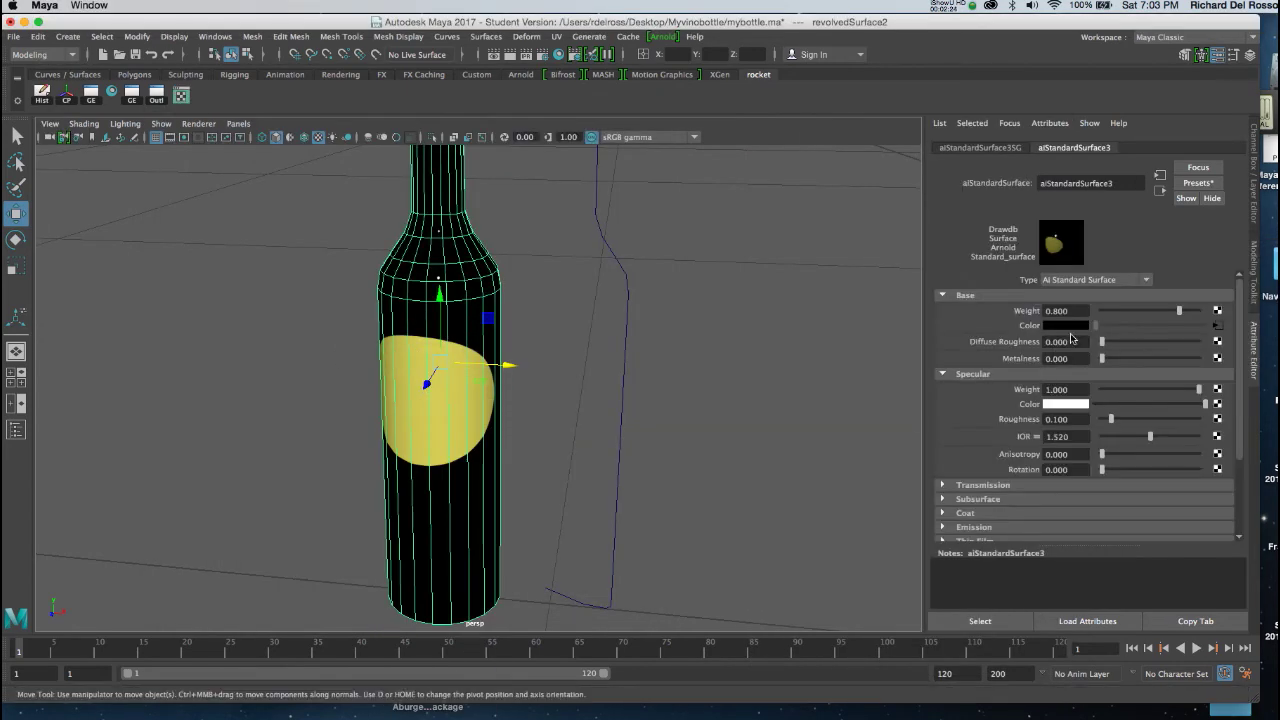
click(1217, 326)
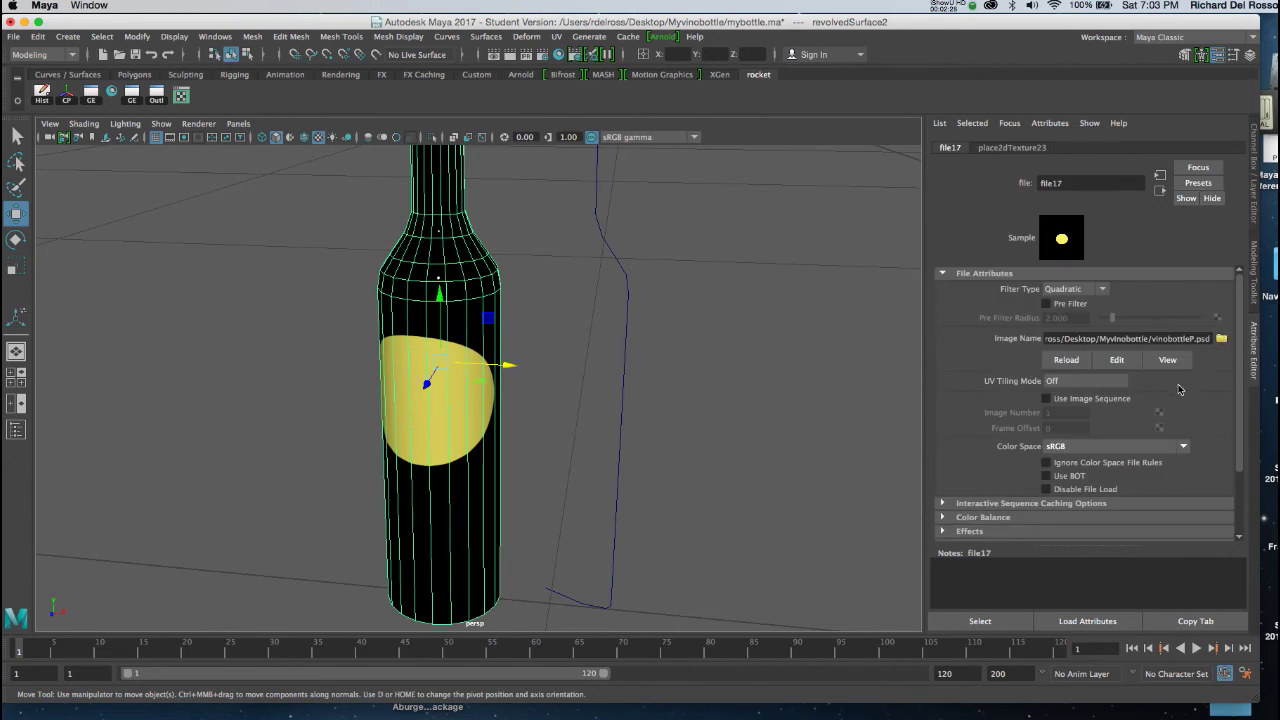
click(1221, 338)
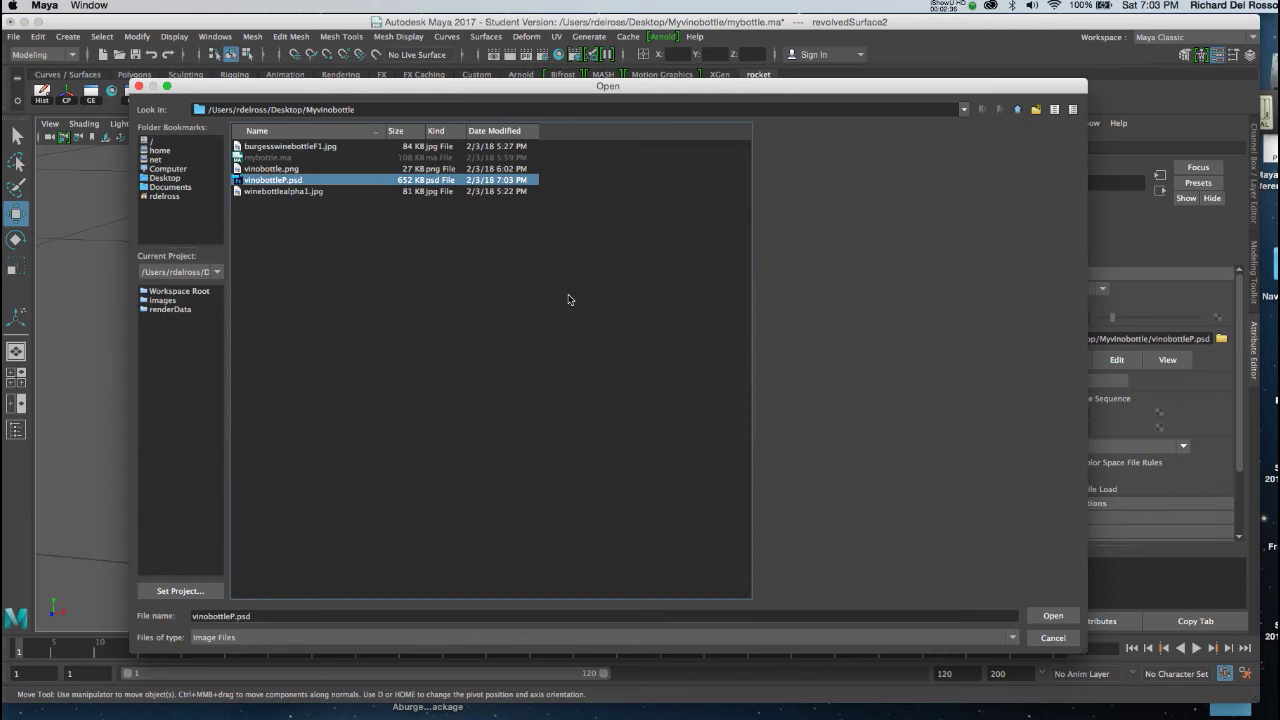
click(1045, 614)
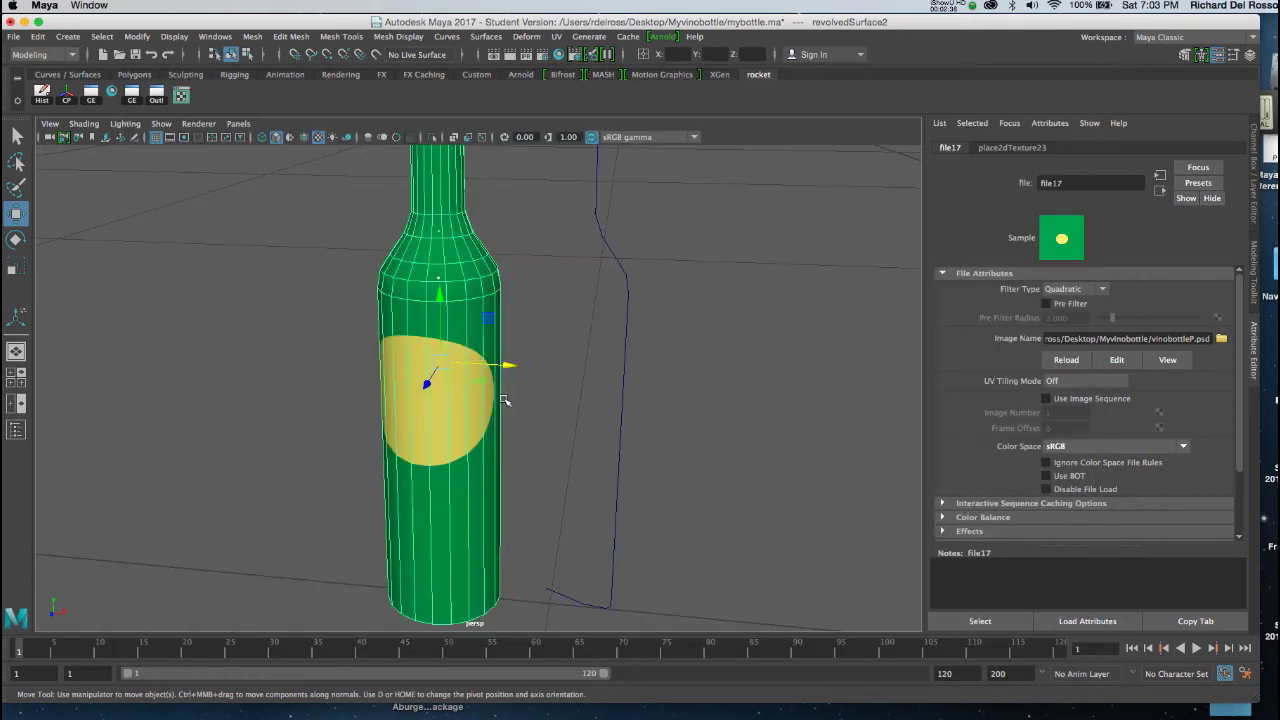
alt+drag(444, 384, 480, 388)
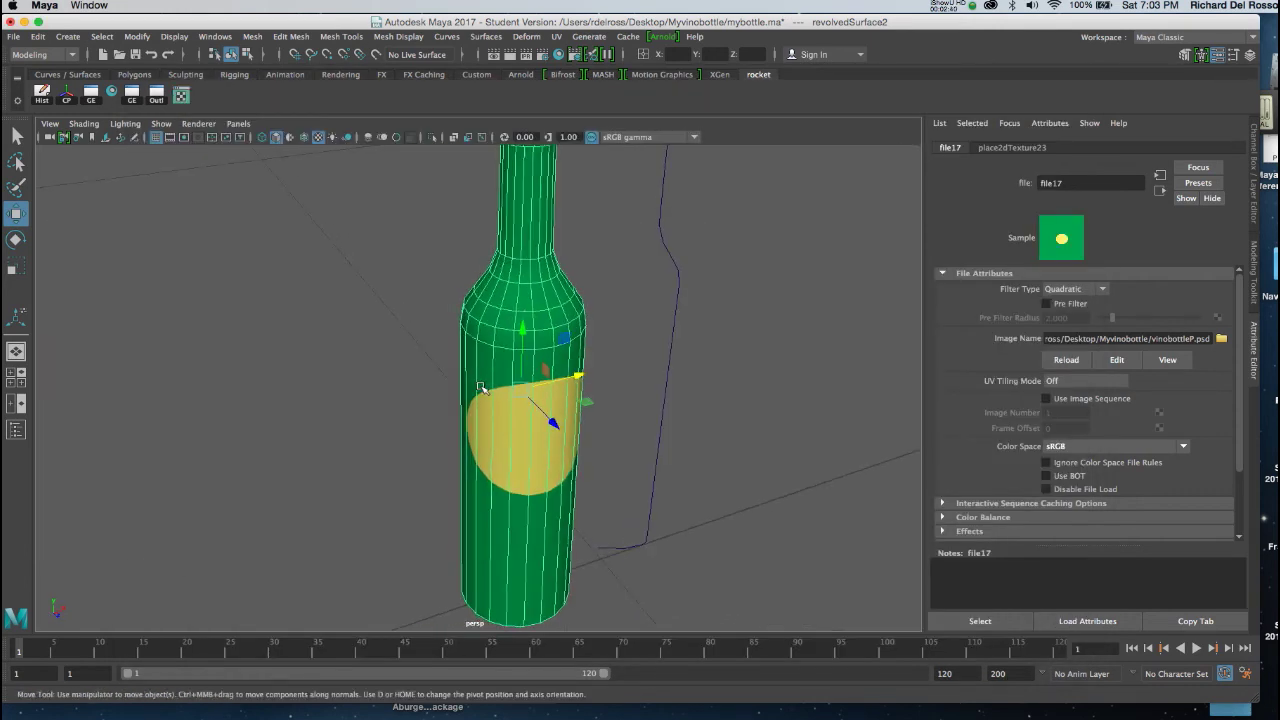
- Save the Maya scene as a student version, reframe the view, and select the bottle mesh
key(q)
key(super+s)
click(635, 411)
key(w)
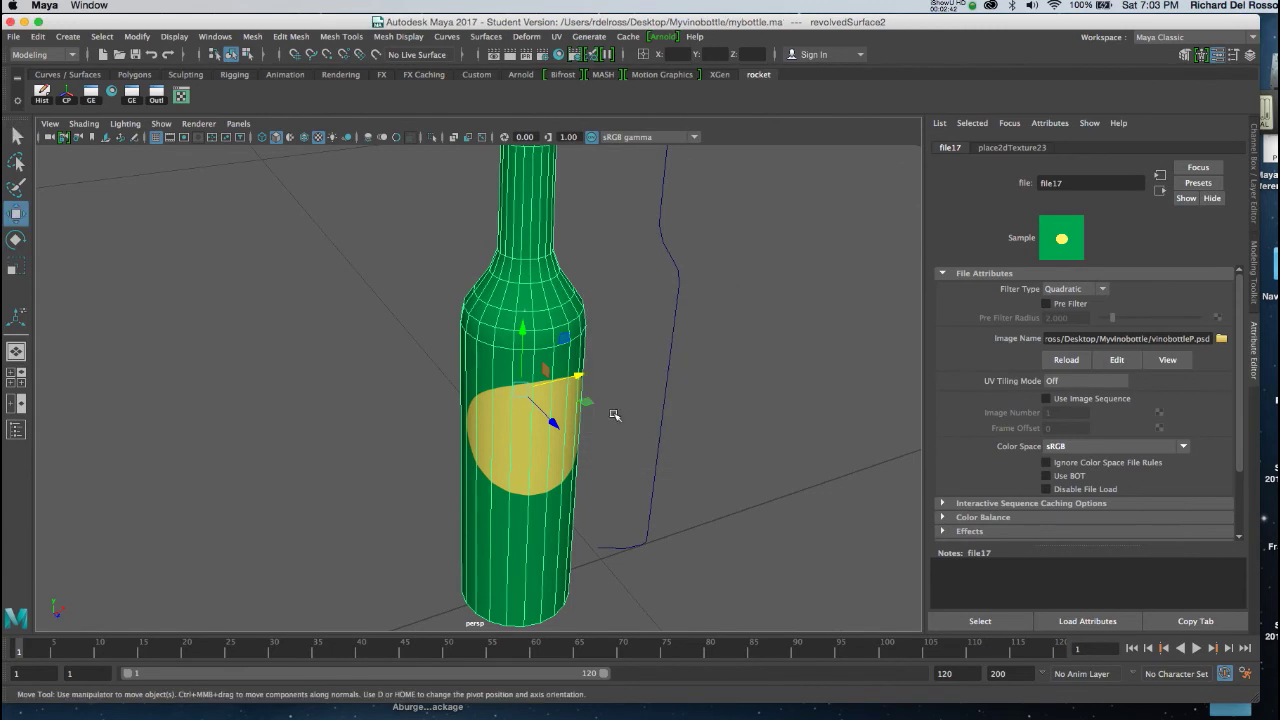
alt+drag(612, 414, 577, 403)
alt+right_drag(577, 403, 498, 372)
alt+drag(498, 372, 530, 380)
alt+right_drag(530, 380, 541, 401)
mouse_move(541, 401)
alt+mouse_down()
mouse_move(529, 400)
mouse_move(545, 400)
alt+mouse_up()
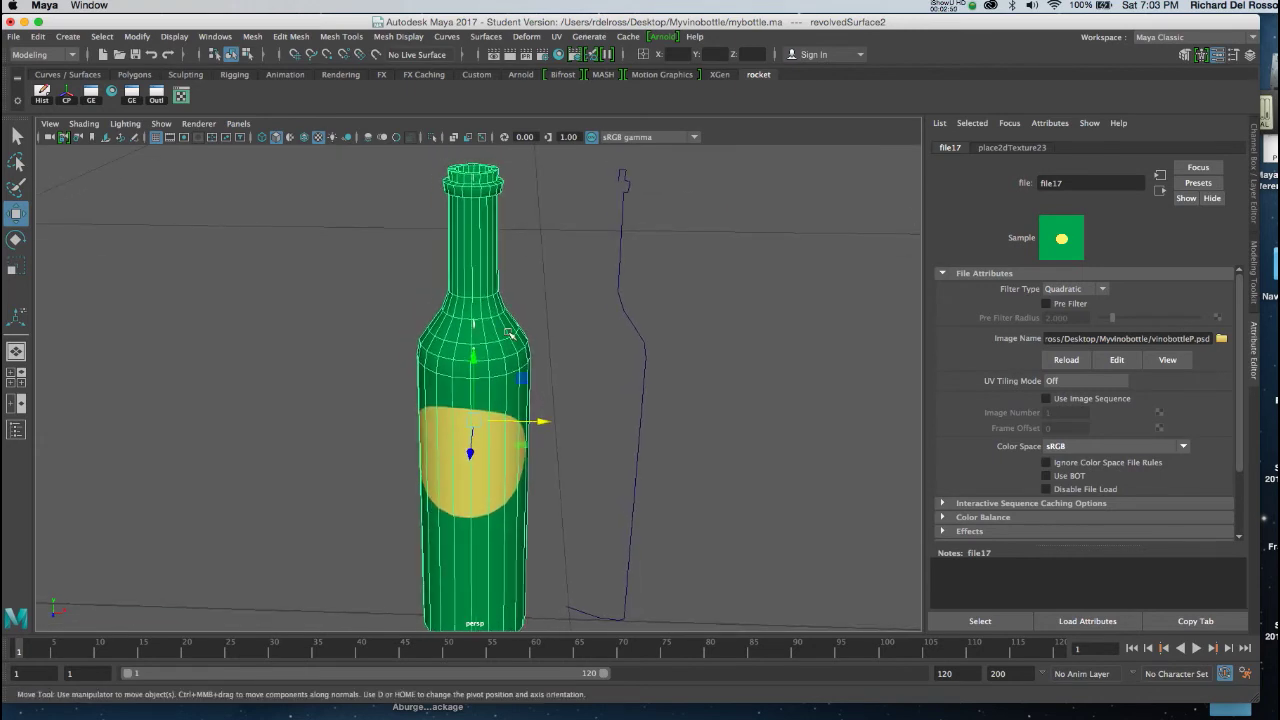
alt+drag(496, 353, 489, 341)
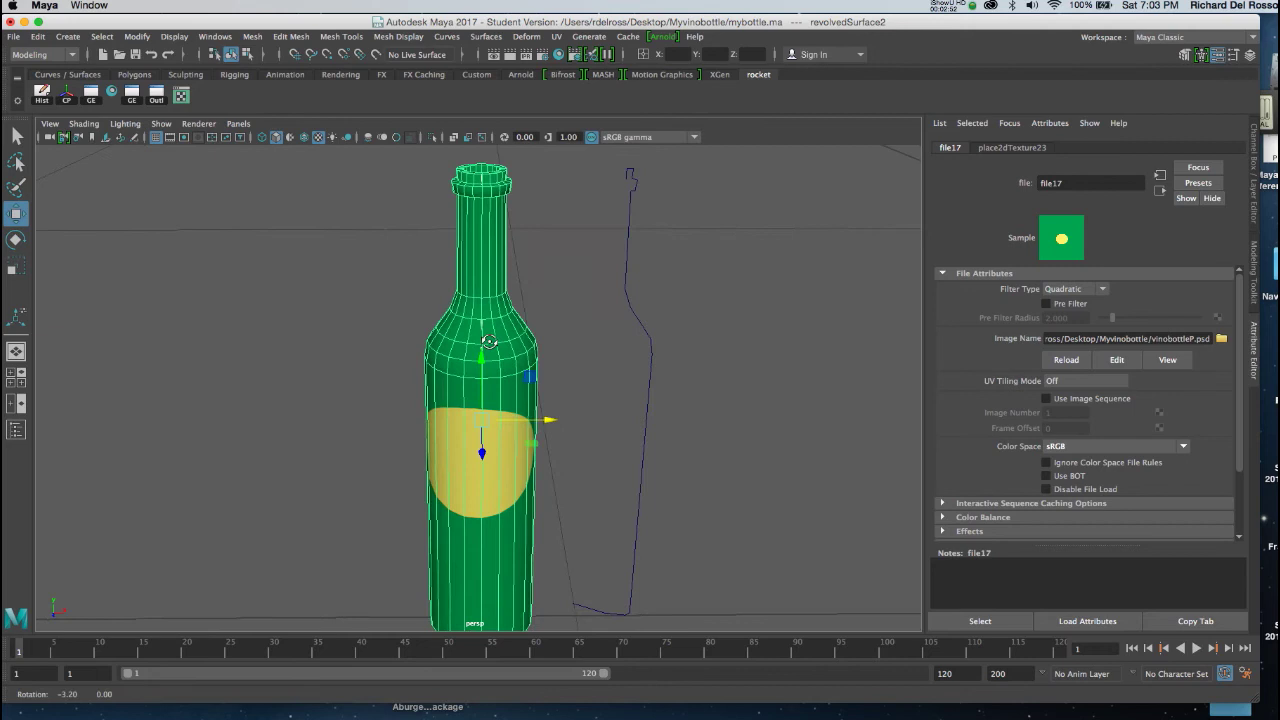
mouse_move(489, 341)
alt+right_down()
mouse_move(525, 352)
mouse_move(475, 325)
alt+right_up()
mouse_move(475, 325)
alt+mouse_down()
mouse_move(458, 316)
mouse_move(467, 322)
alt+mouse_up()
click(473, 220)
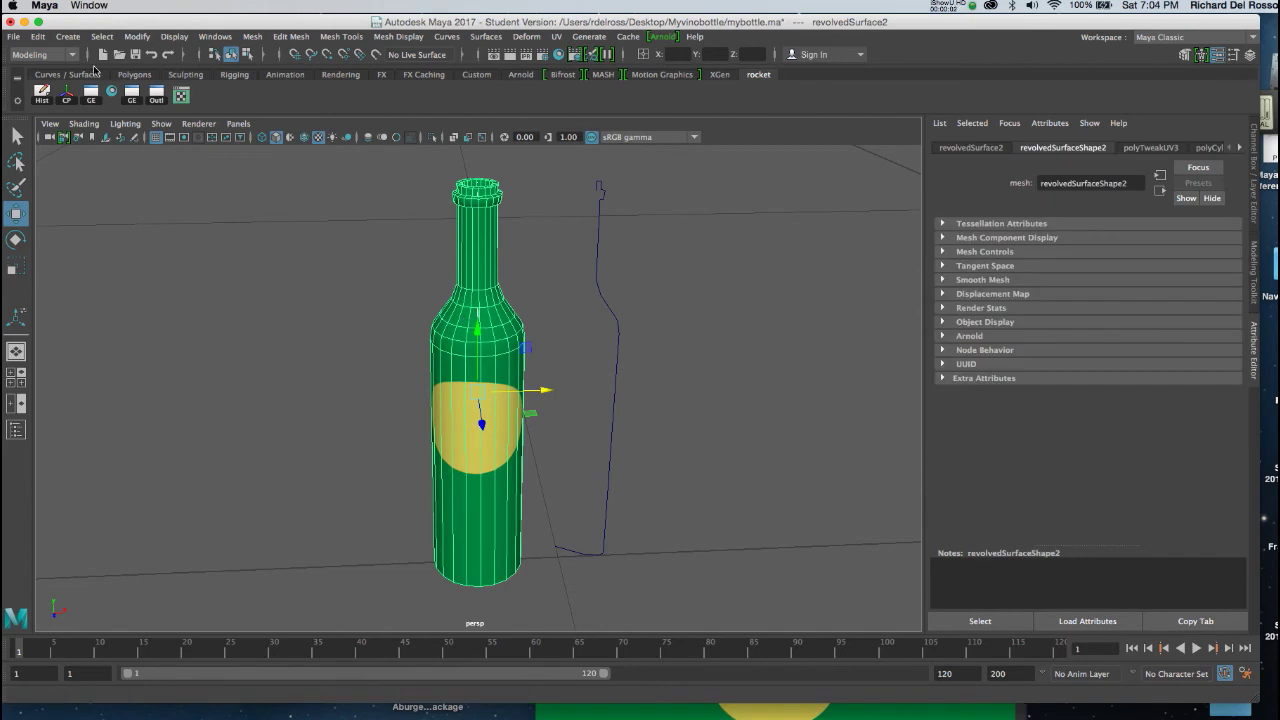
- Export Selection in OBJexport format as vinobottleF into the Myvinobottle folder
click(13, 37)
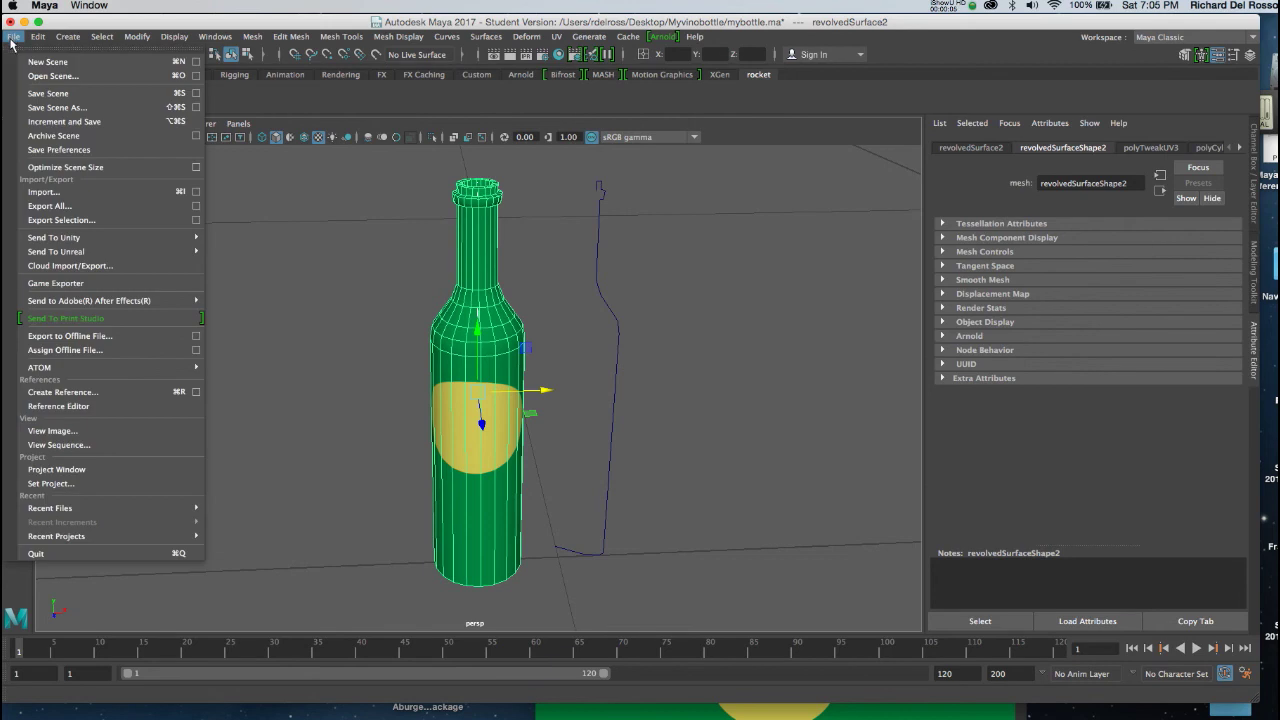
click(78, 220)
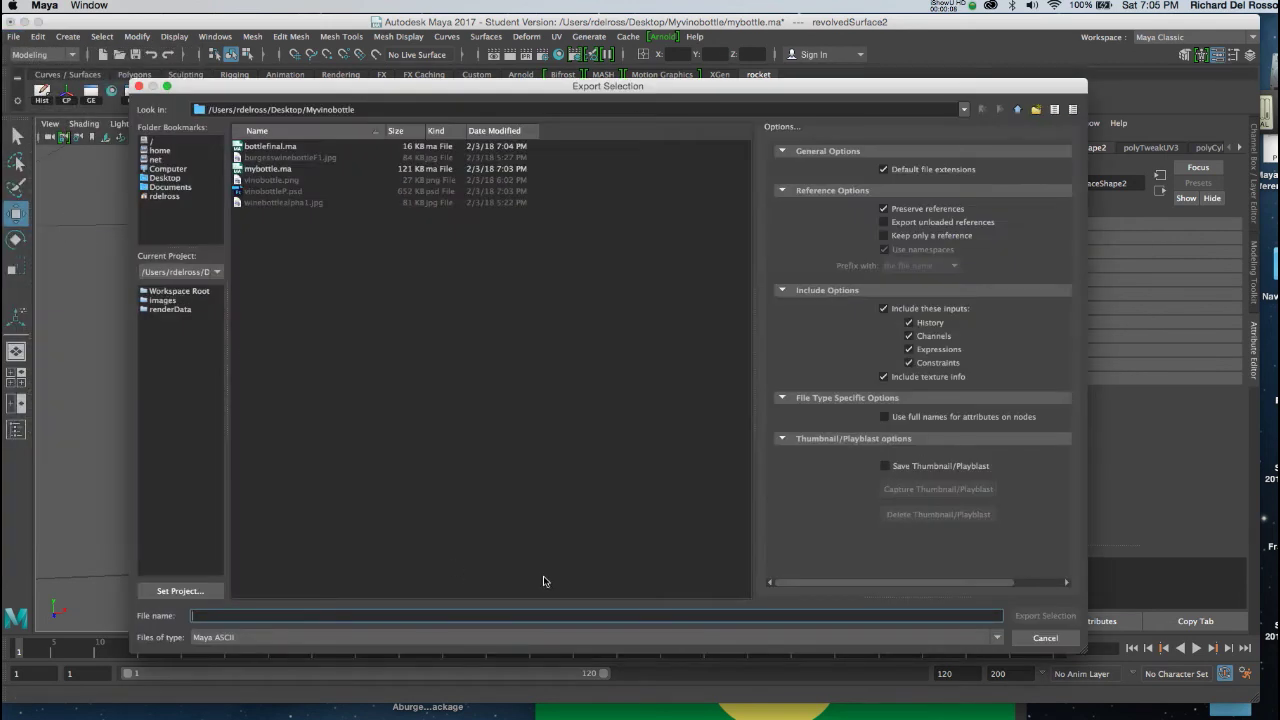
click(995, 638)
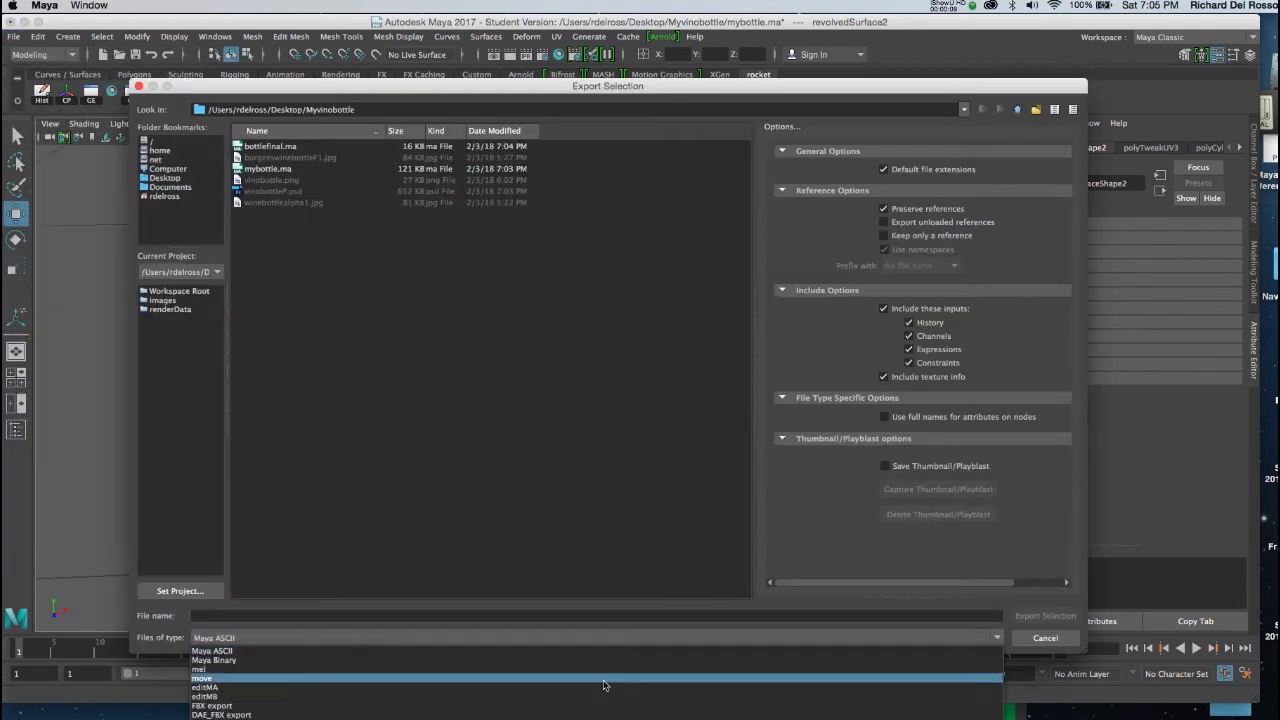
click(516, 717)
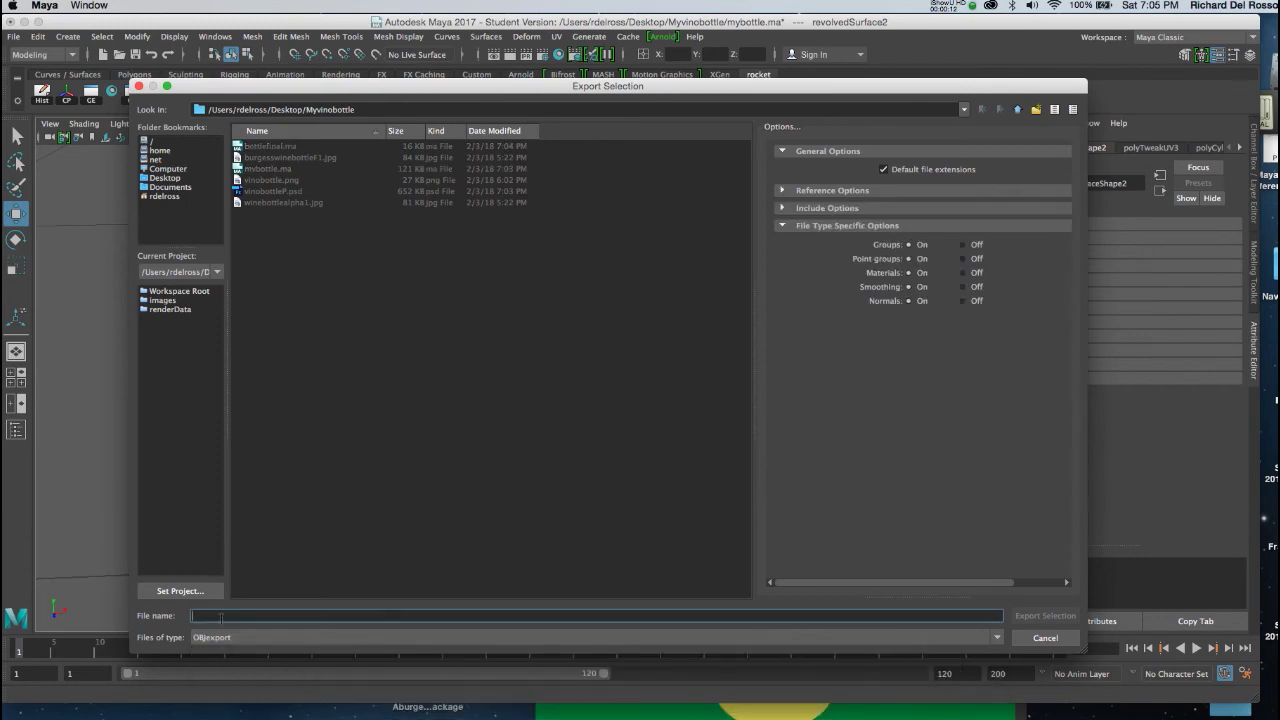
click(222, 617)
text(vinobottle)
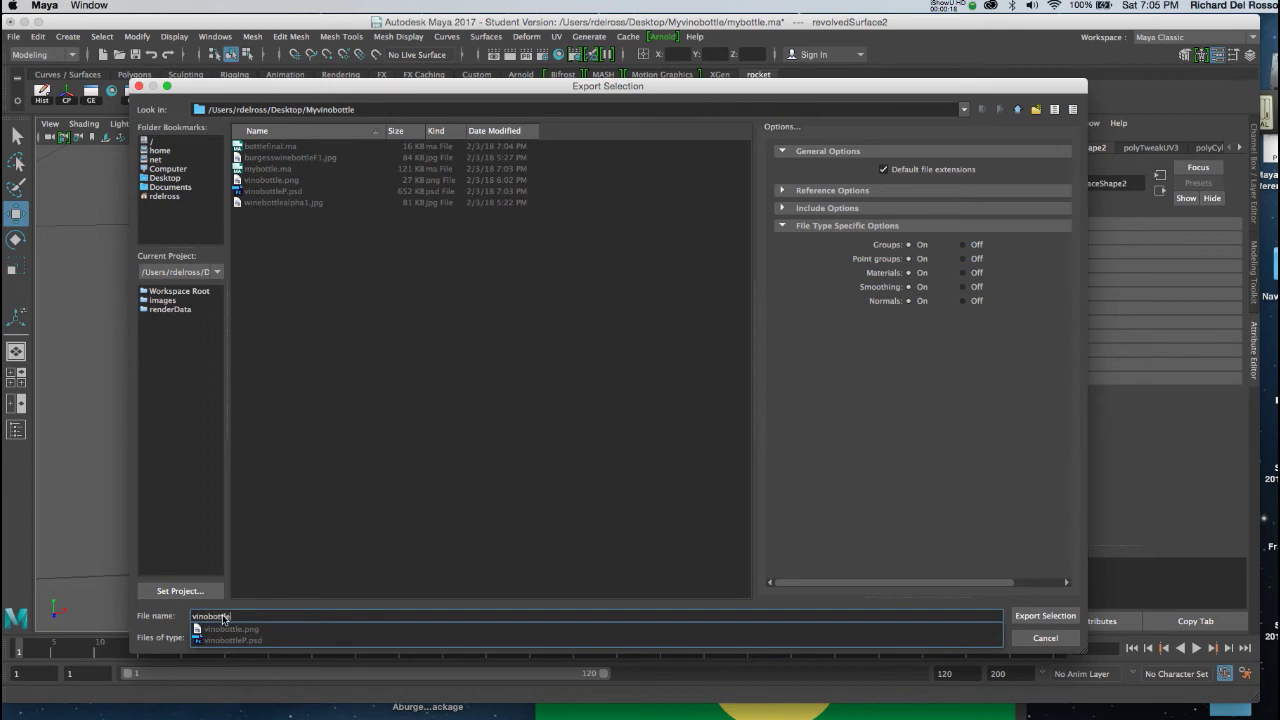
text(F)
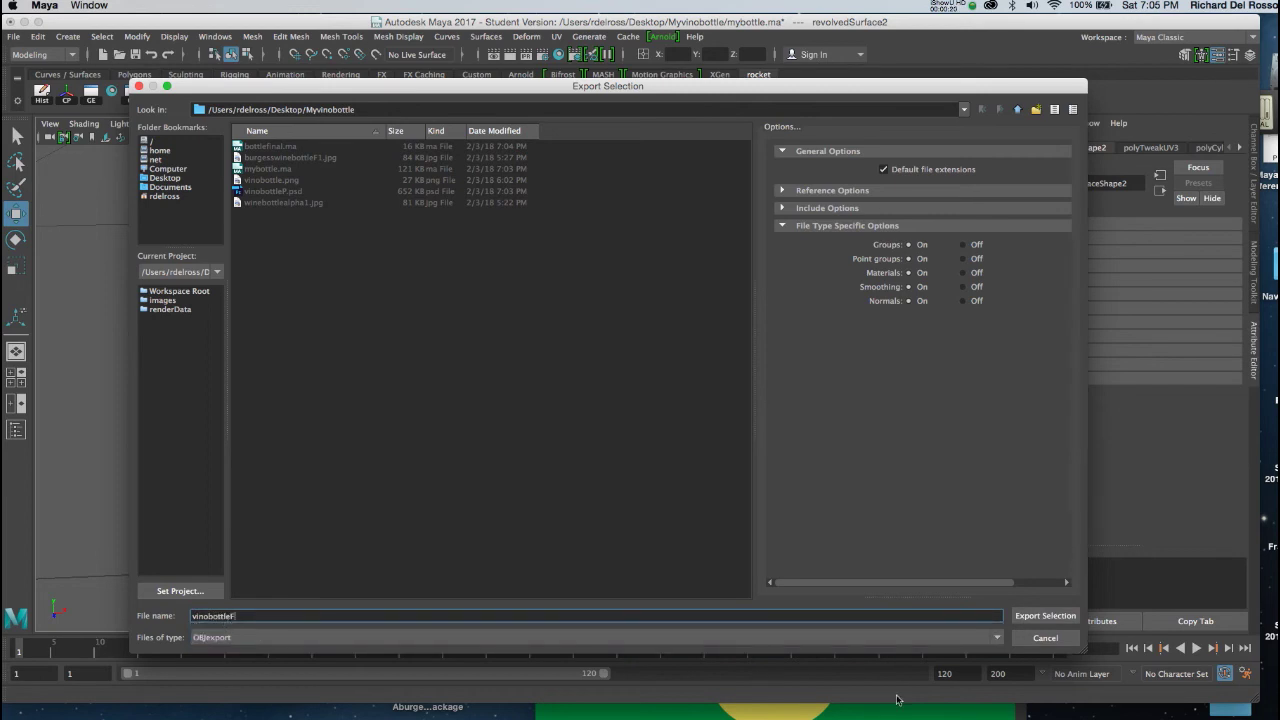
click(1045, 616)
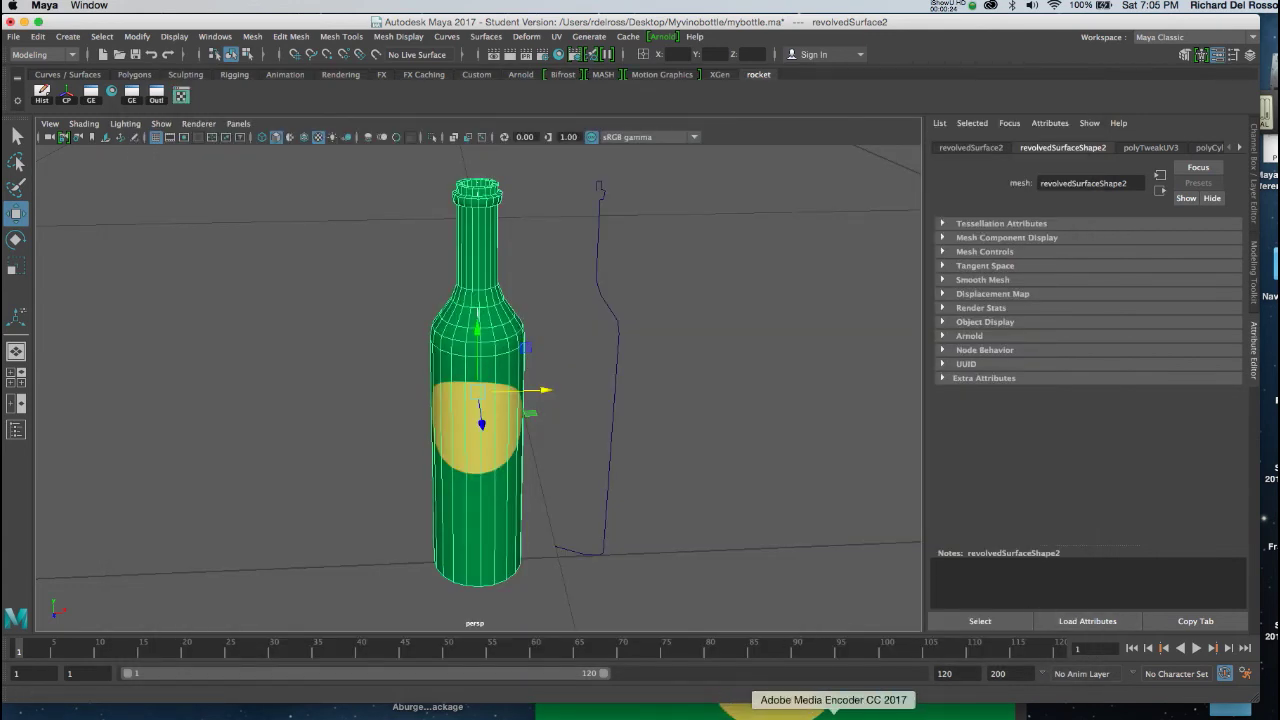
- Open vinobottleF.obj in Photoshop as a new 8.5×11-inch 3D document with lowered resolution
click(686, 712)
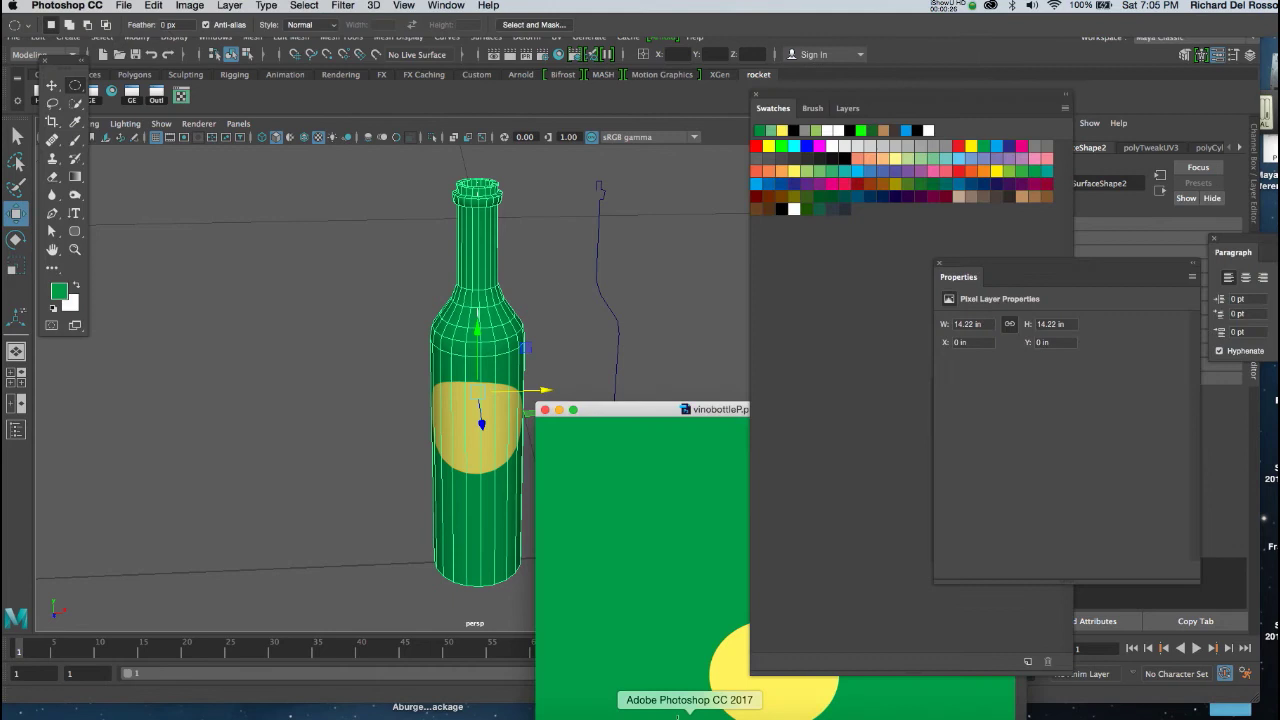
click(124, 5)
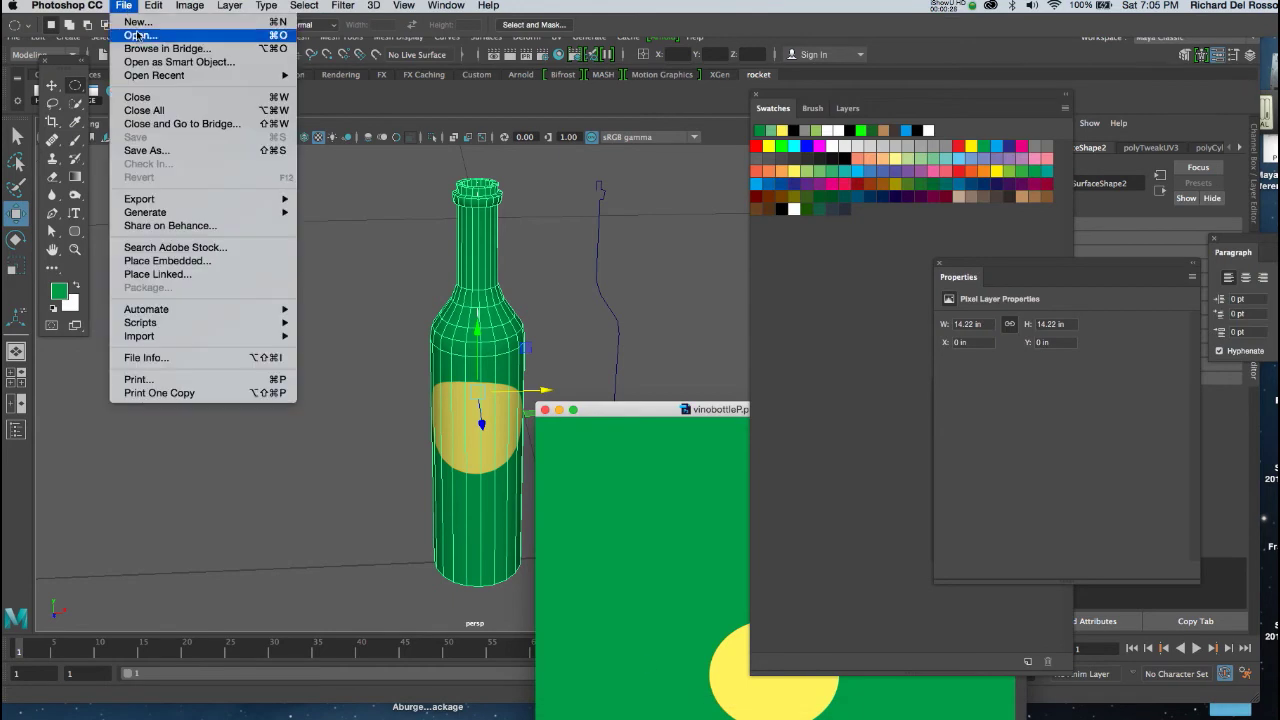
click(140, 36)
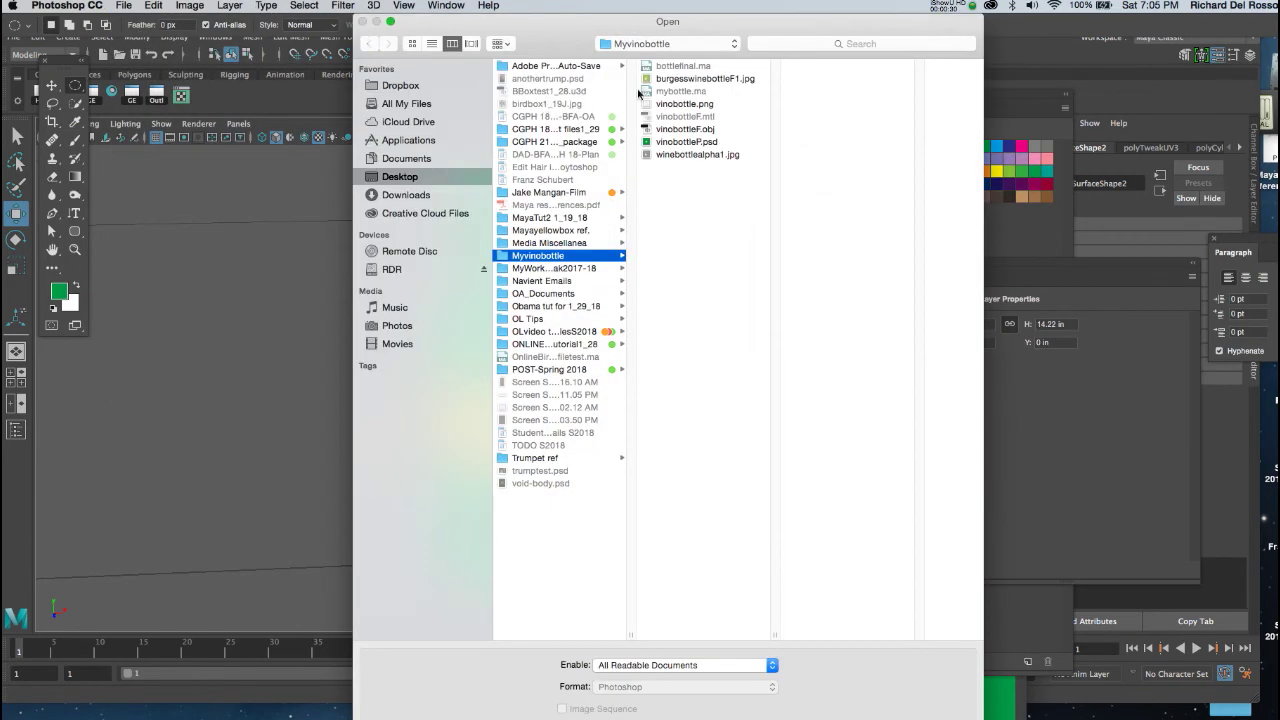
click(673, 131)
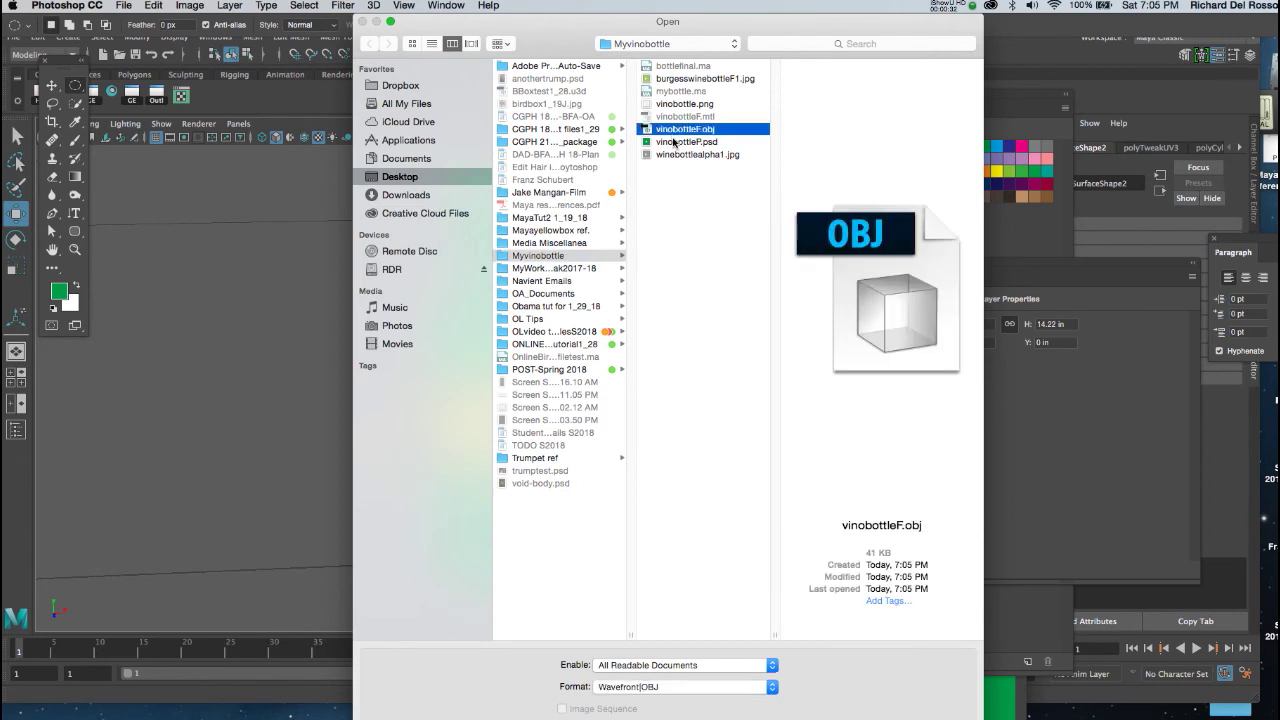
key(Return)
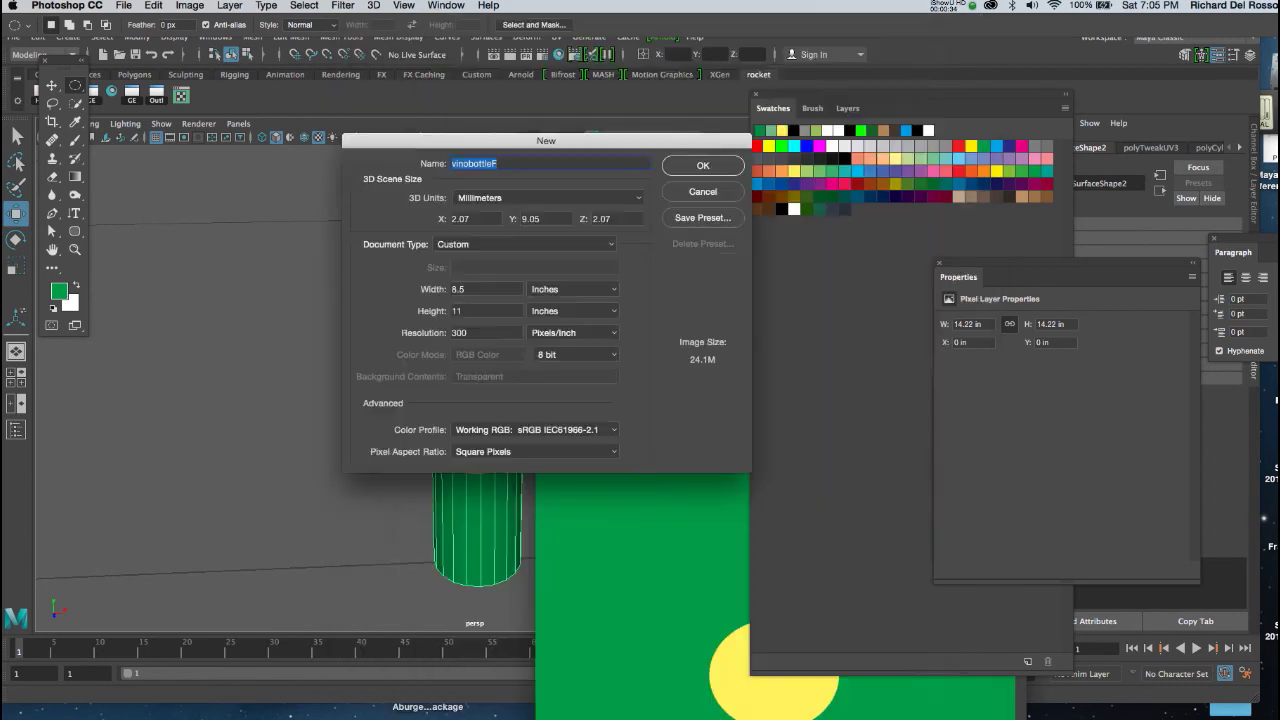
click(477, 332)
text(15)
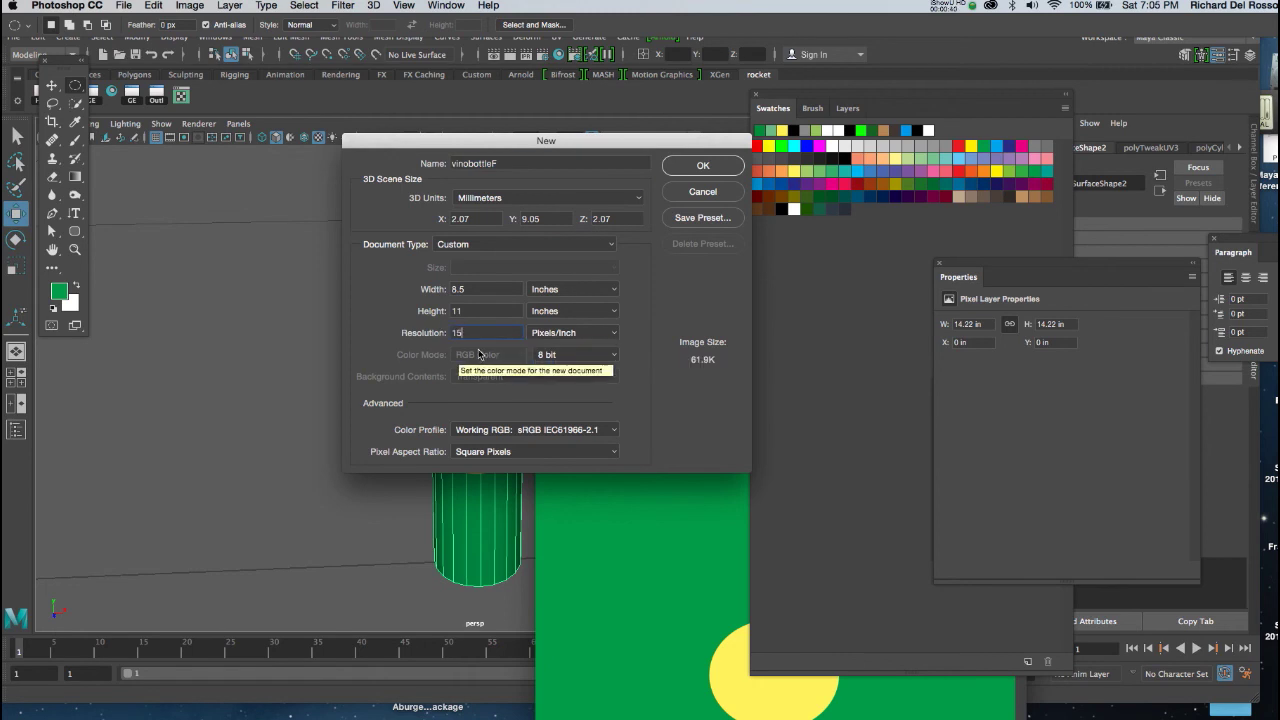
text(0)
click(697, 164)
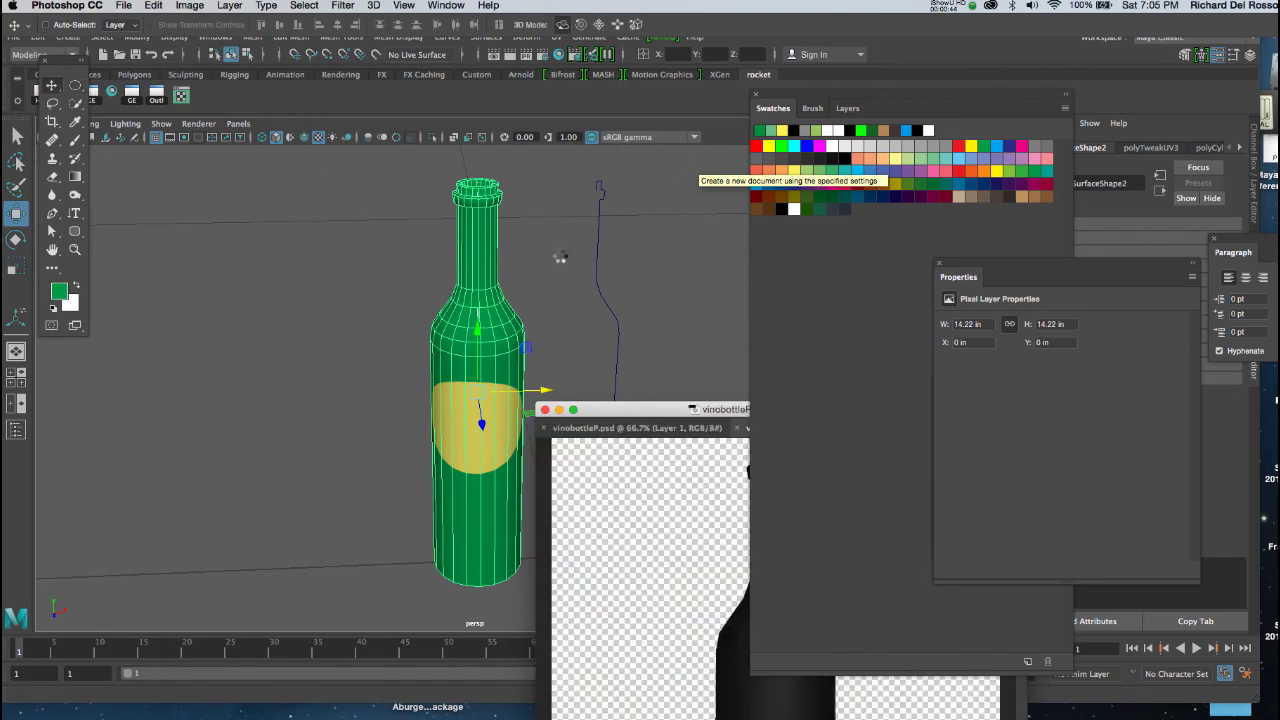
- Orbit the bottle to a tilted view, show the 3D panel, and select aiStandardSurface2SG
drag(671, 415, 327, 94)
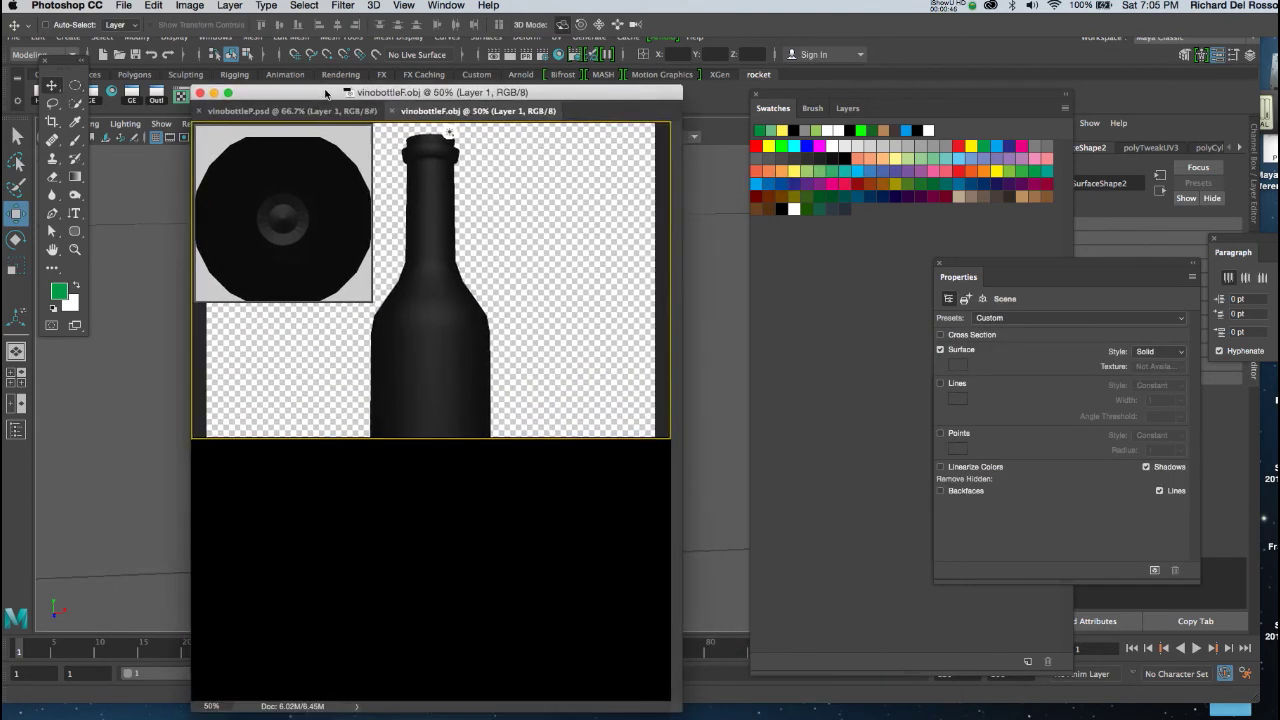
drag(529, 197, 509, 252)
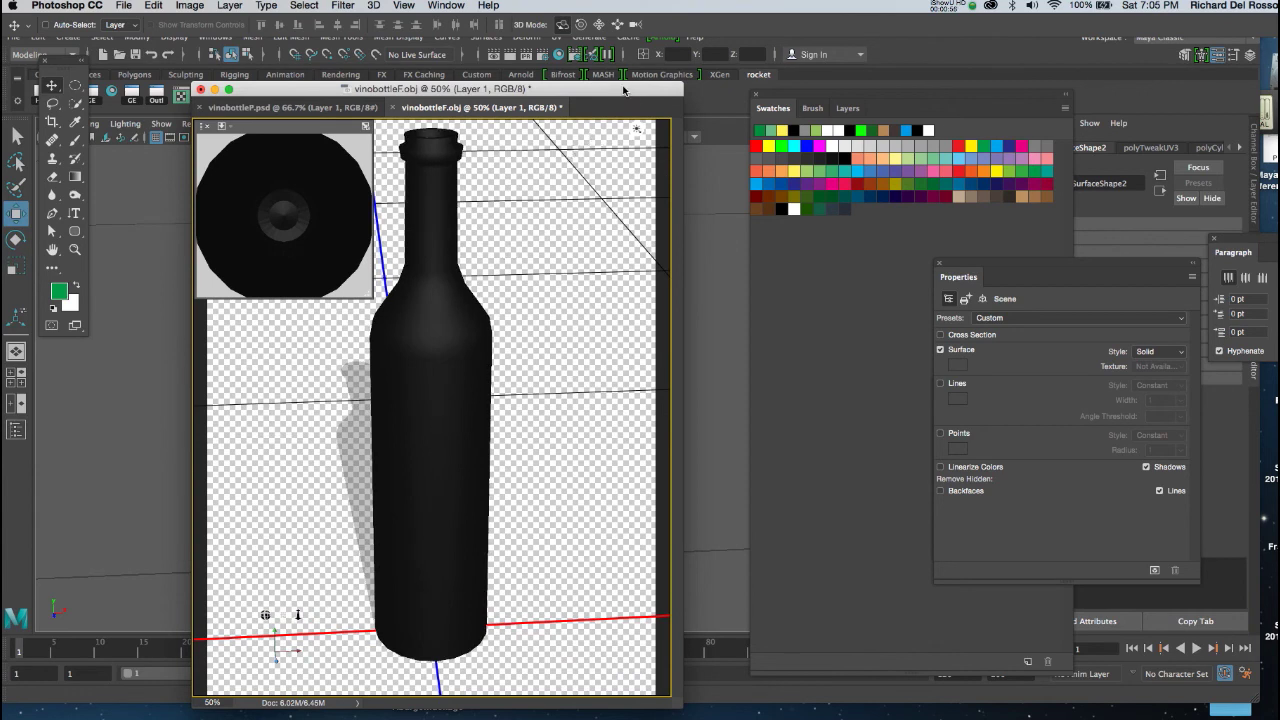
drag(623, 92, 577, 86)
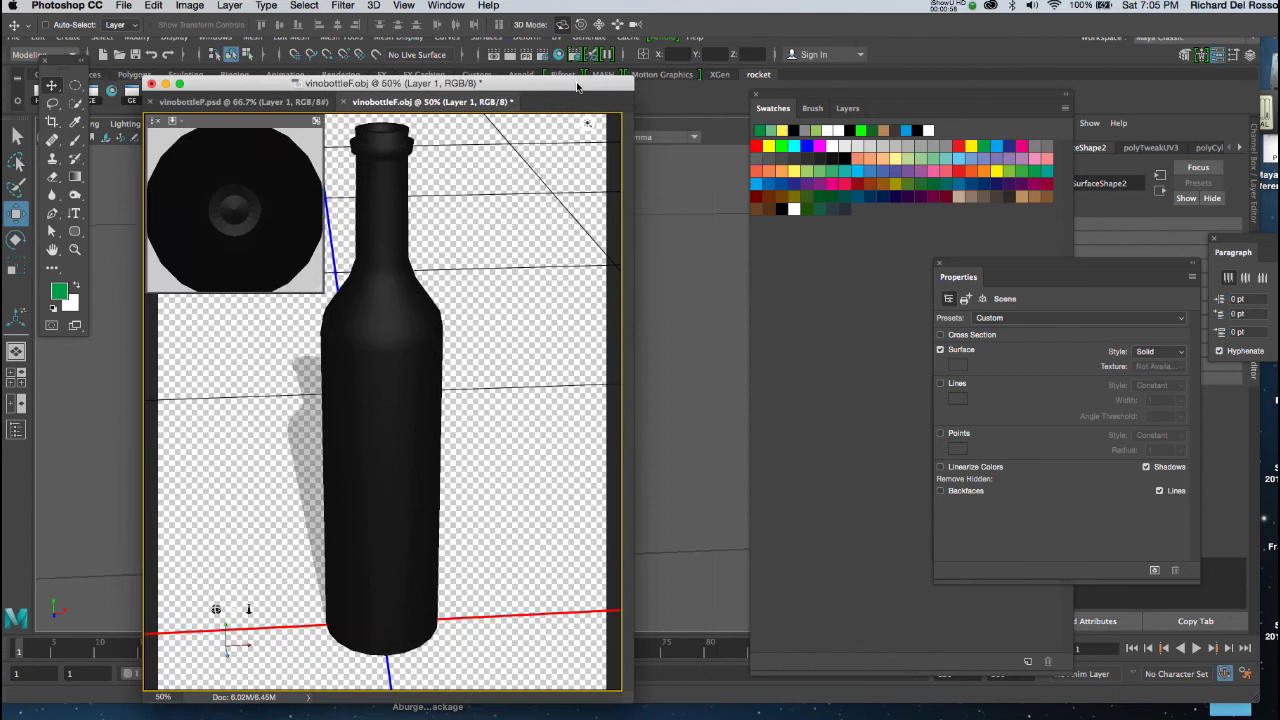
click(448, 6)
click(452, 92)
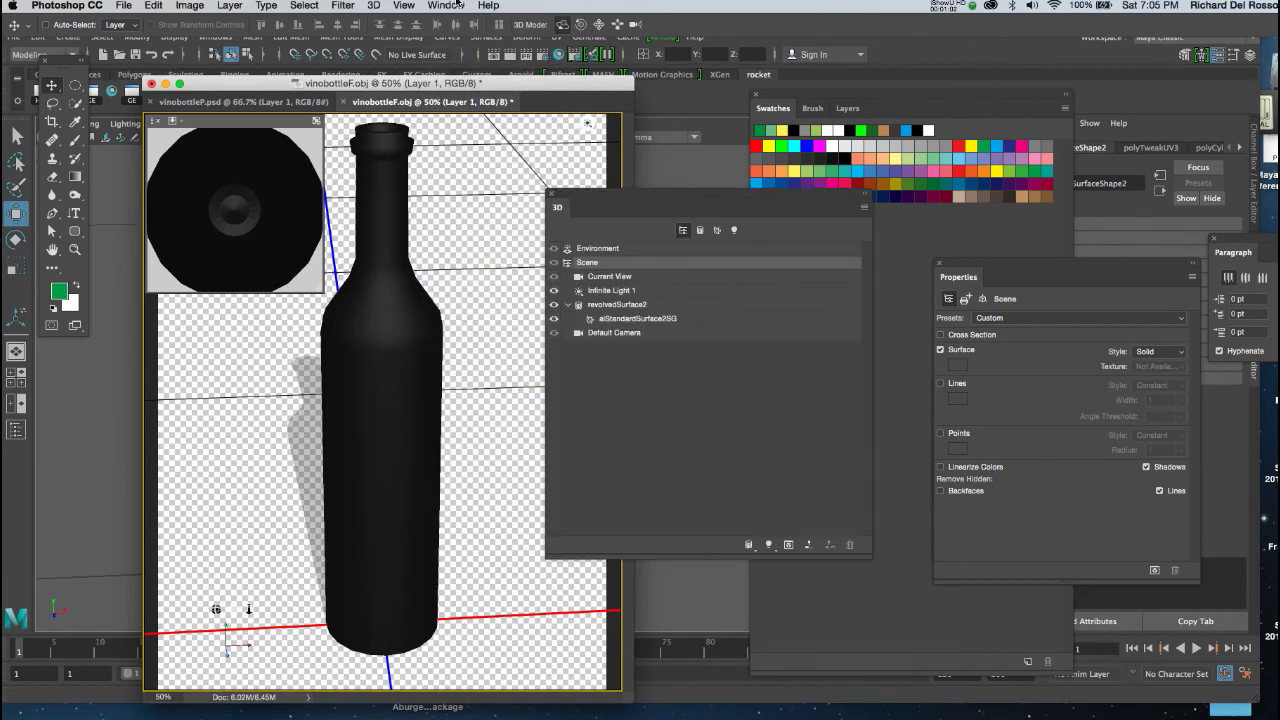
drag(1013, 267, 940, 232)
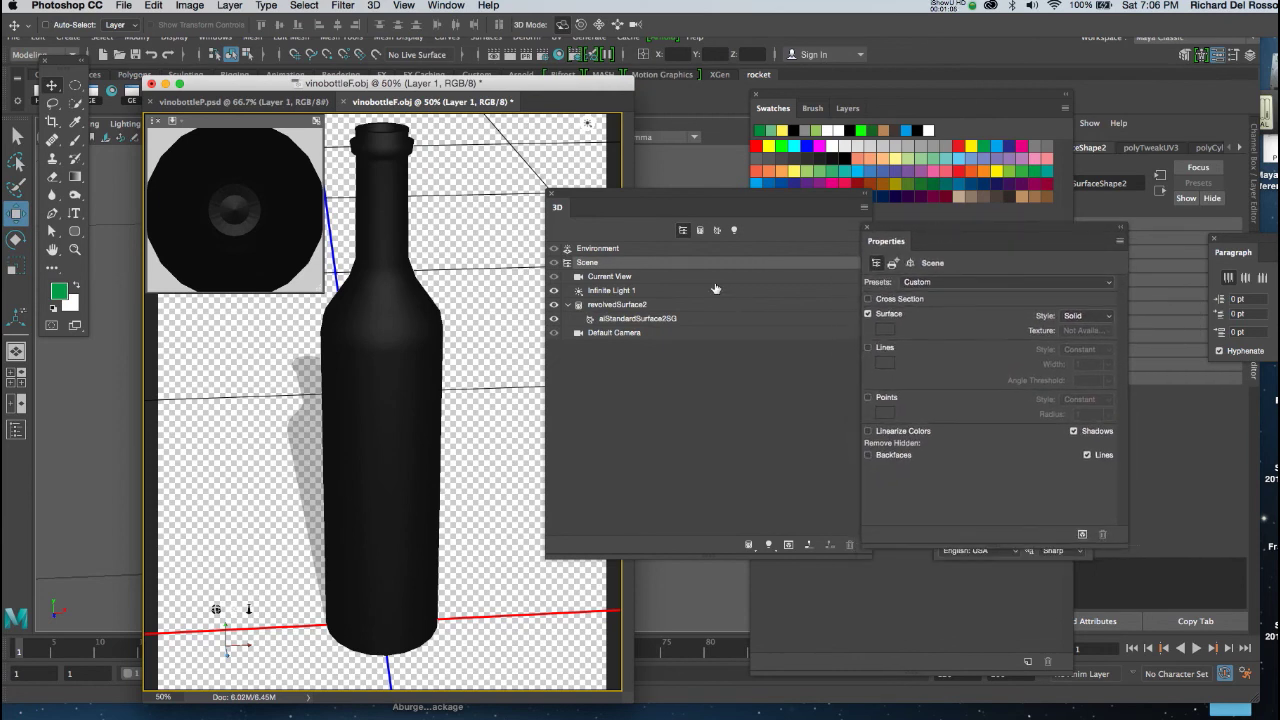
click(640, 319)
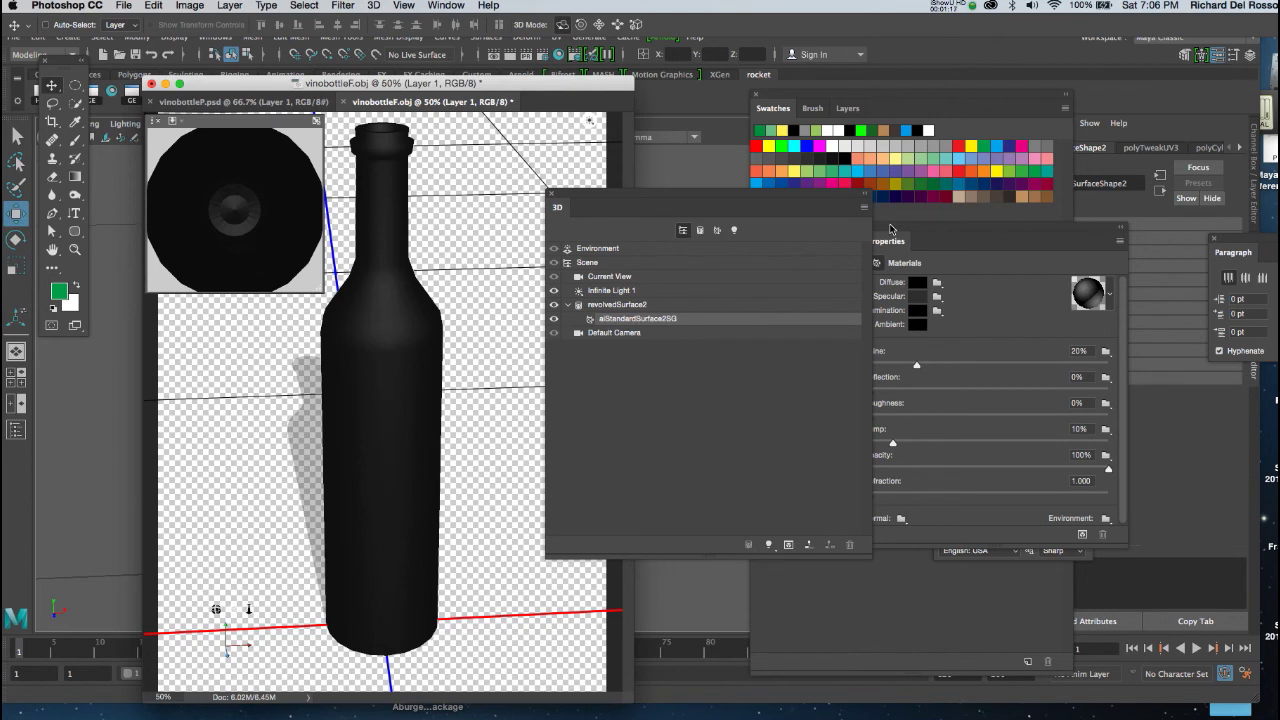
- Load vinobottleP.psd as the material's Diffuse texture, making the bottle green with a yellow label
drag(890, 229, 892, 210)
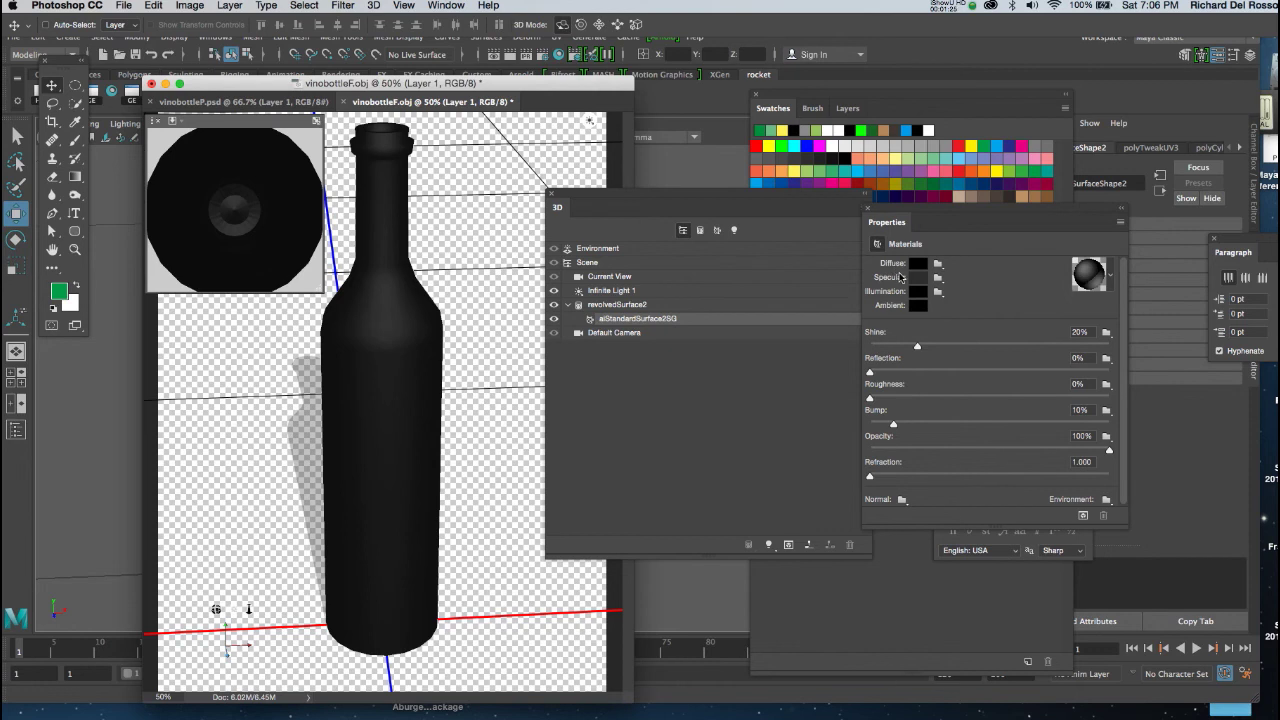
click(938, 264)
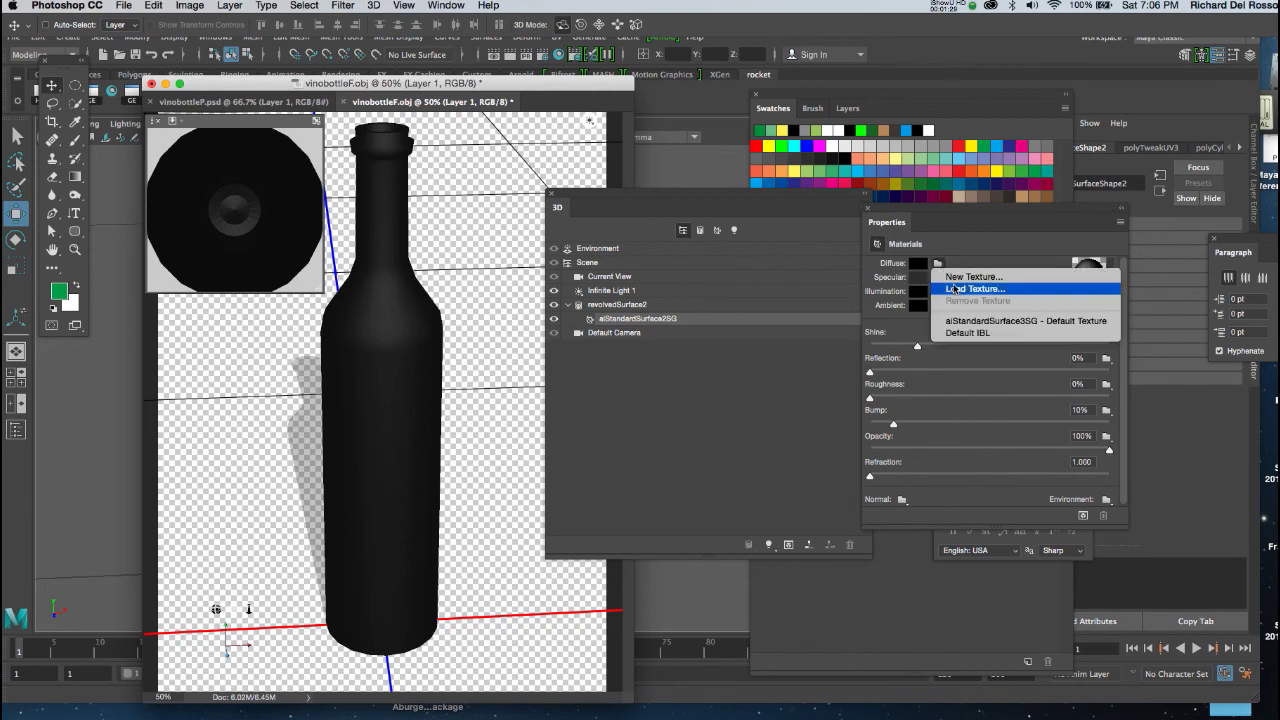
click(957, 290)
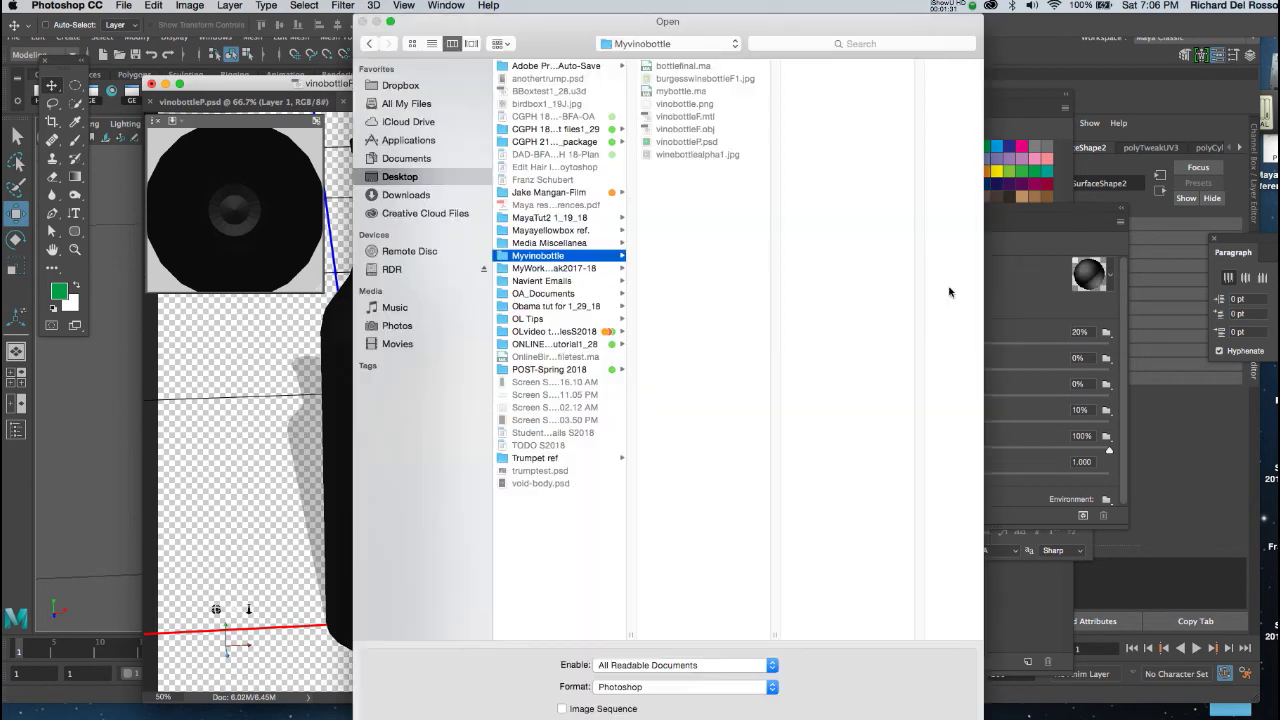
click(662, 142)
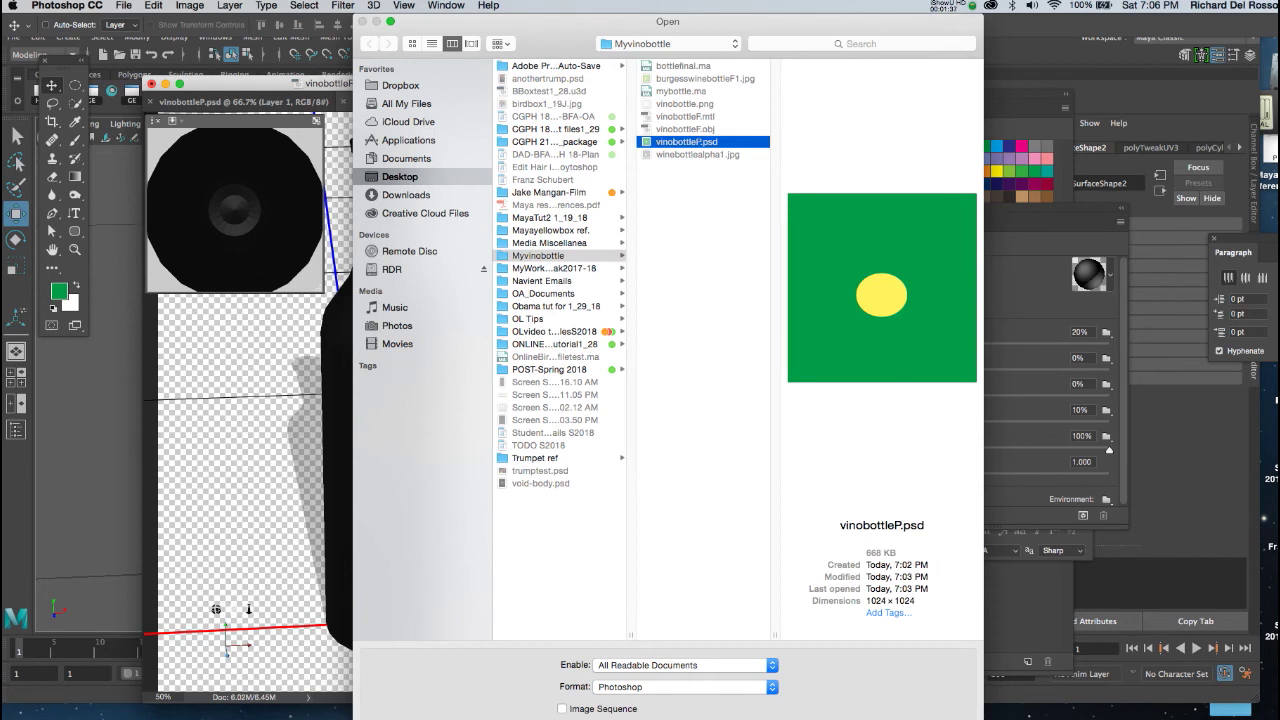
key(Return)
click(430, 391)
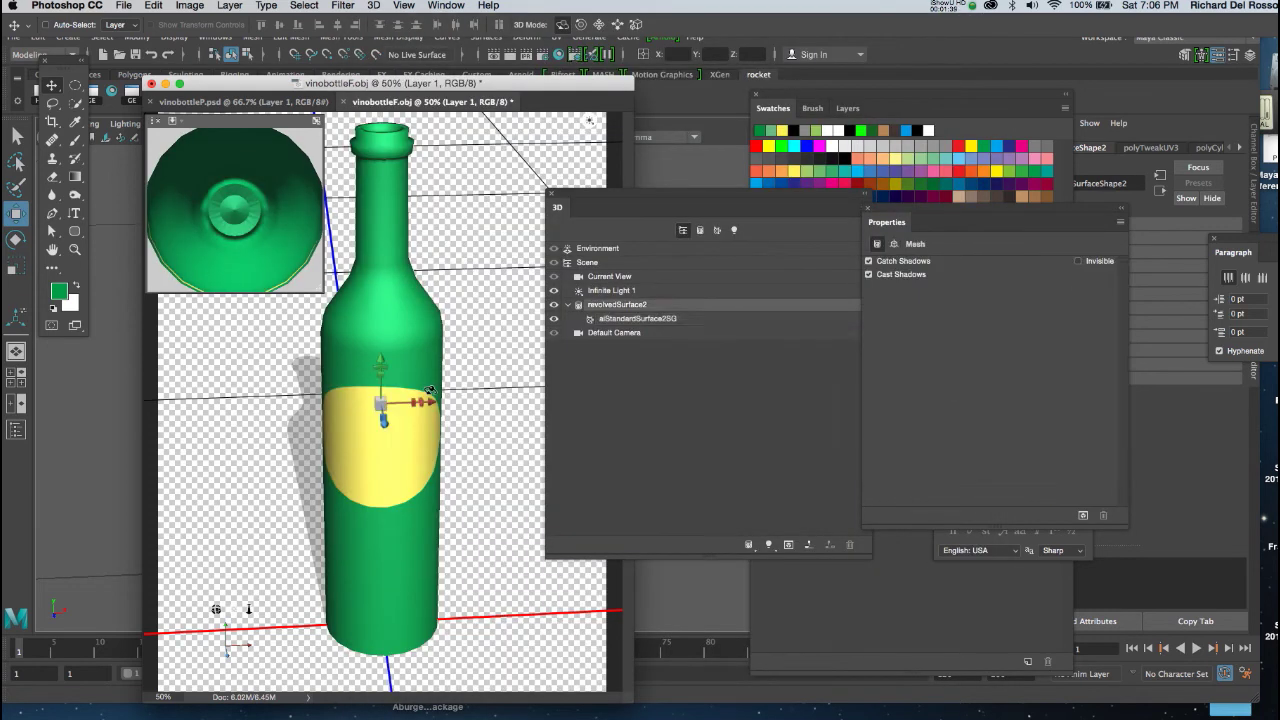
- Switch to the vinobottleP.psd document and duplicate it as vinobottleP copy
drag(612, 206, 629, 201)
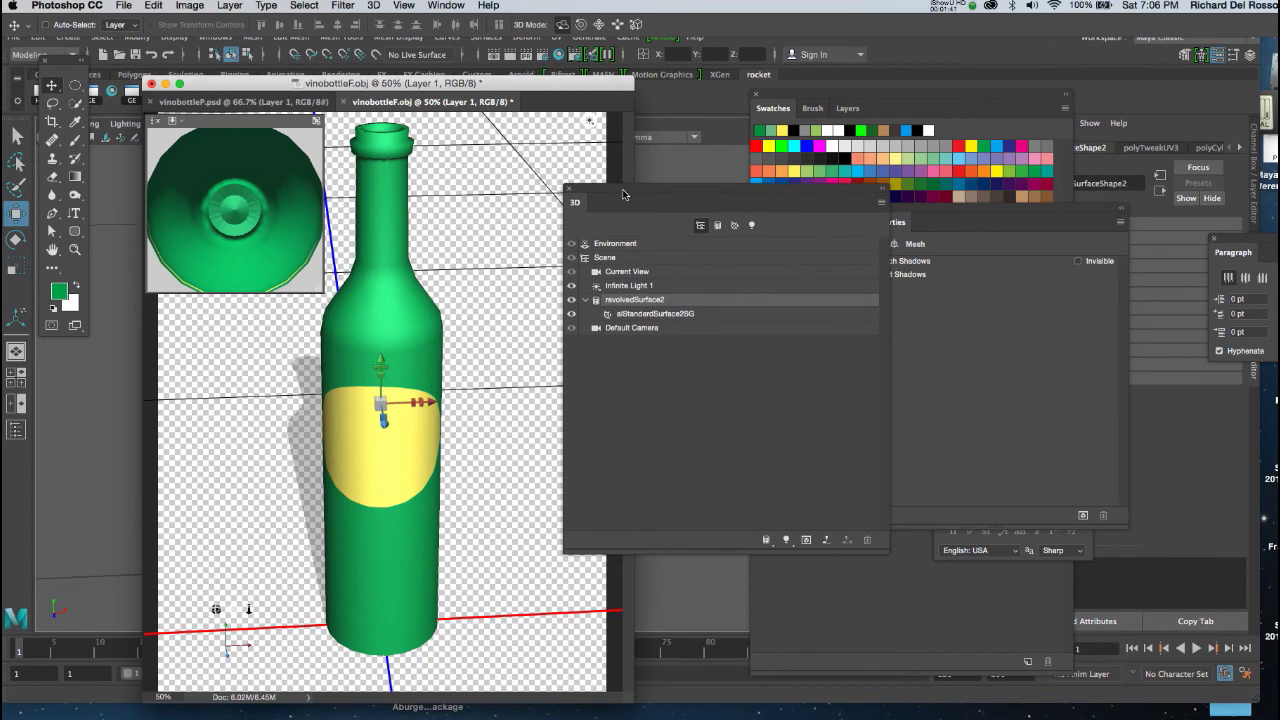
click(243, 102)
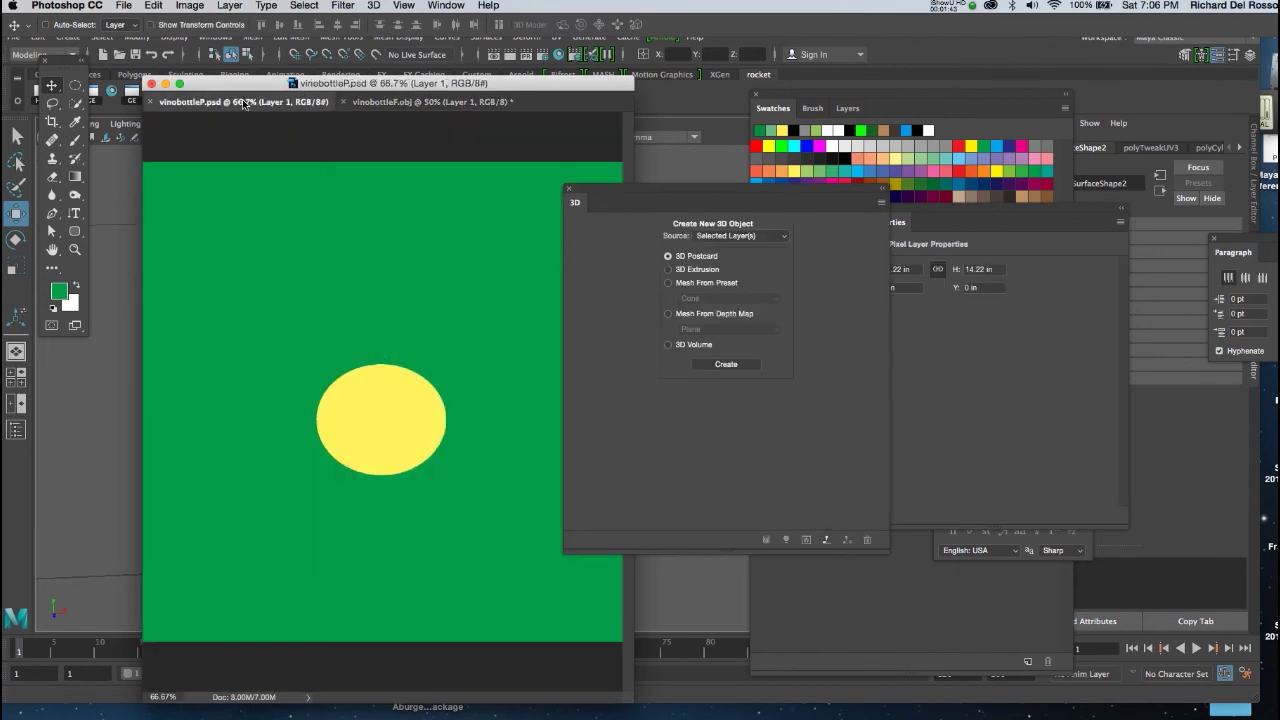
drag(362, 78, 336, 79)
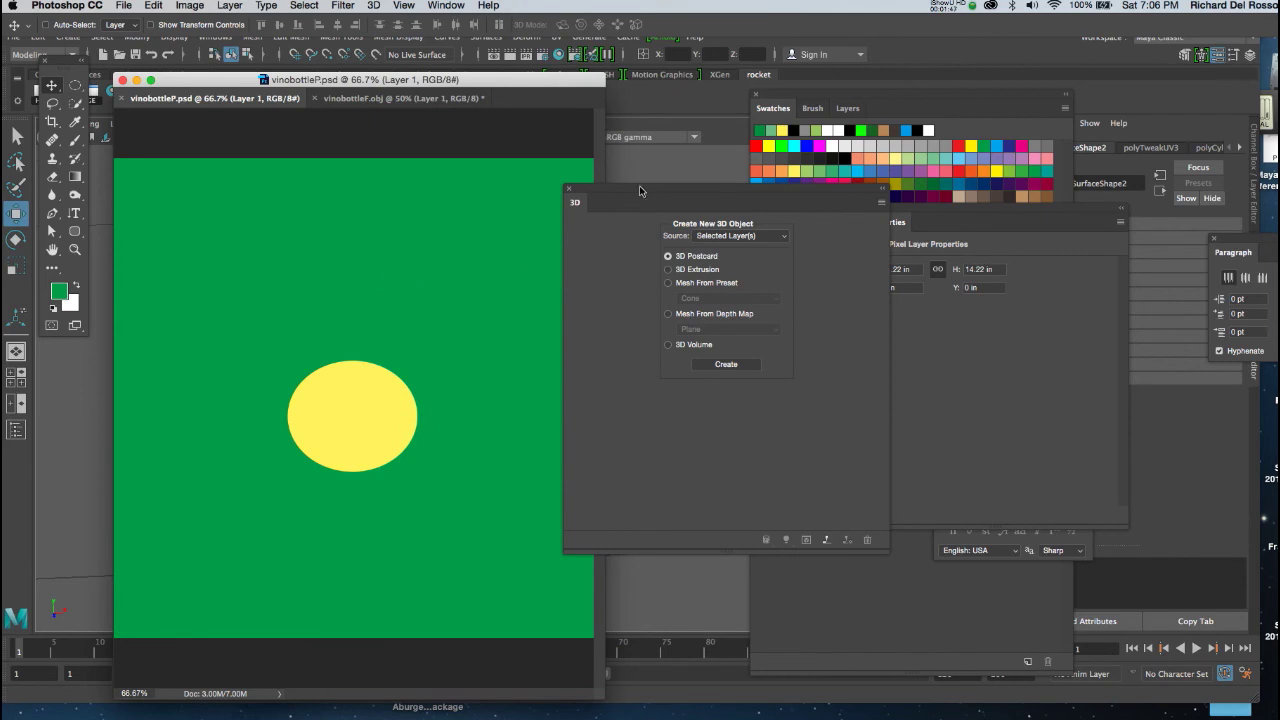
drag(640, 191, 690, 194)
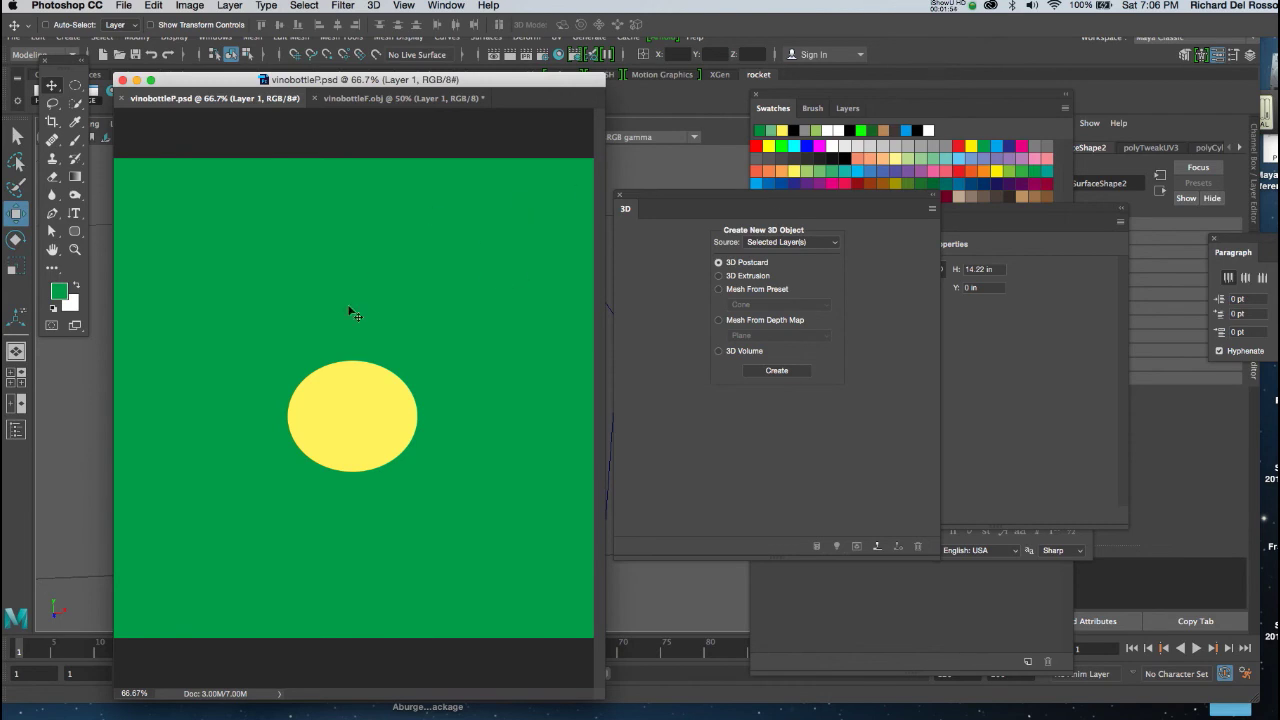
click(190, 6)
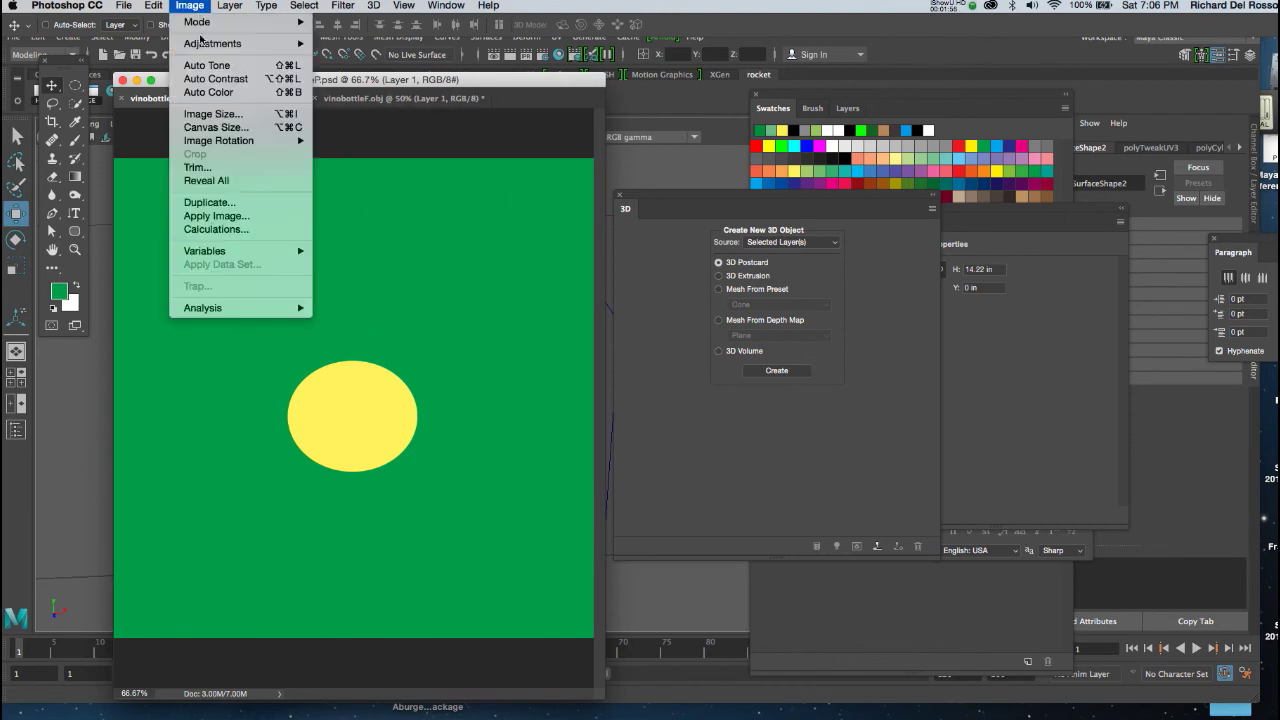
click(226, 203)
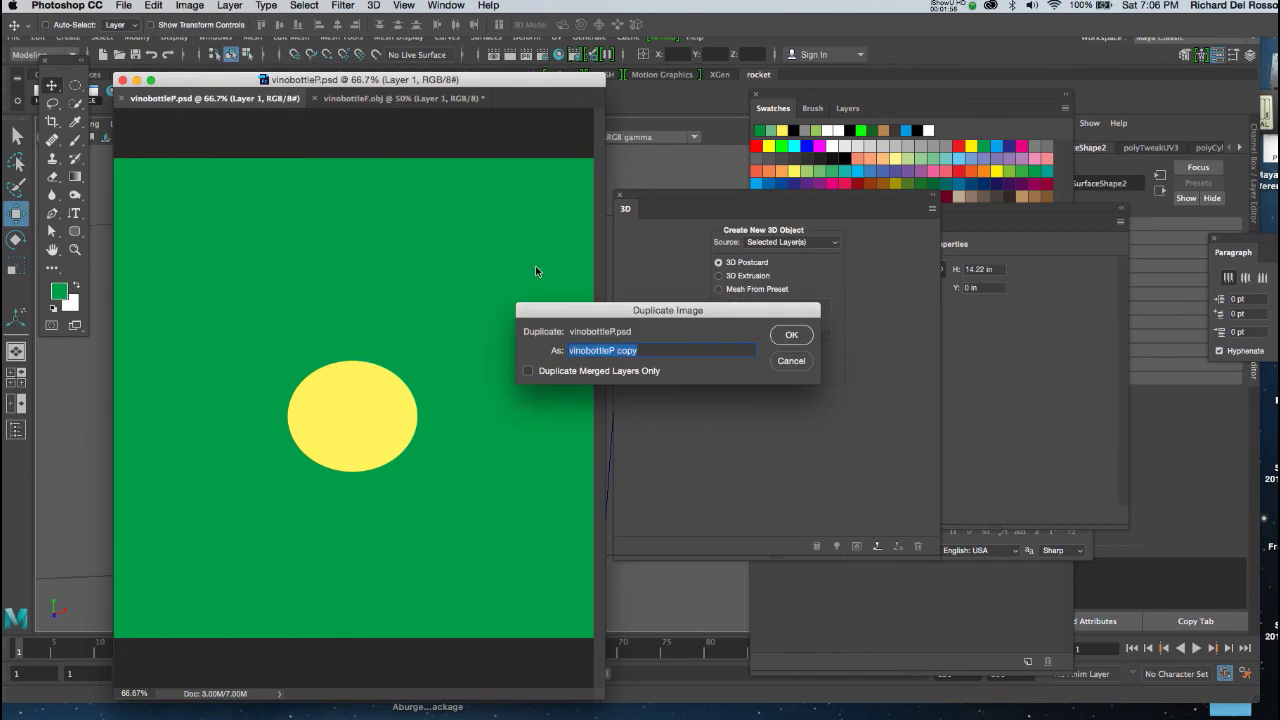
- Create vinobottleP copy, fill its Layer 2 oval white, and pick grey for Layer 1
click(795, 335)
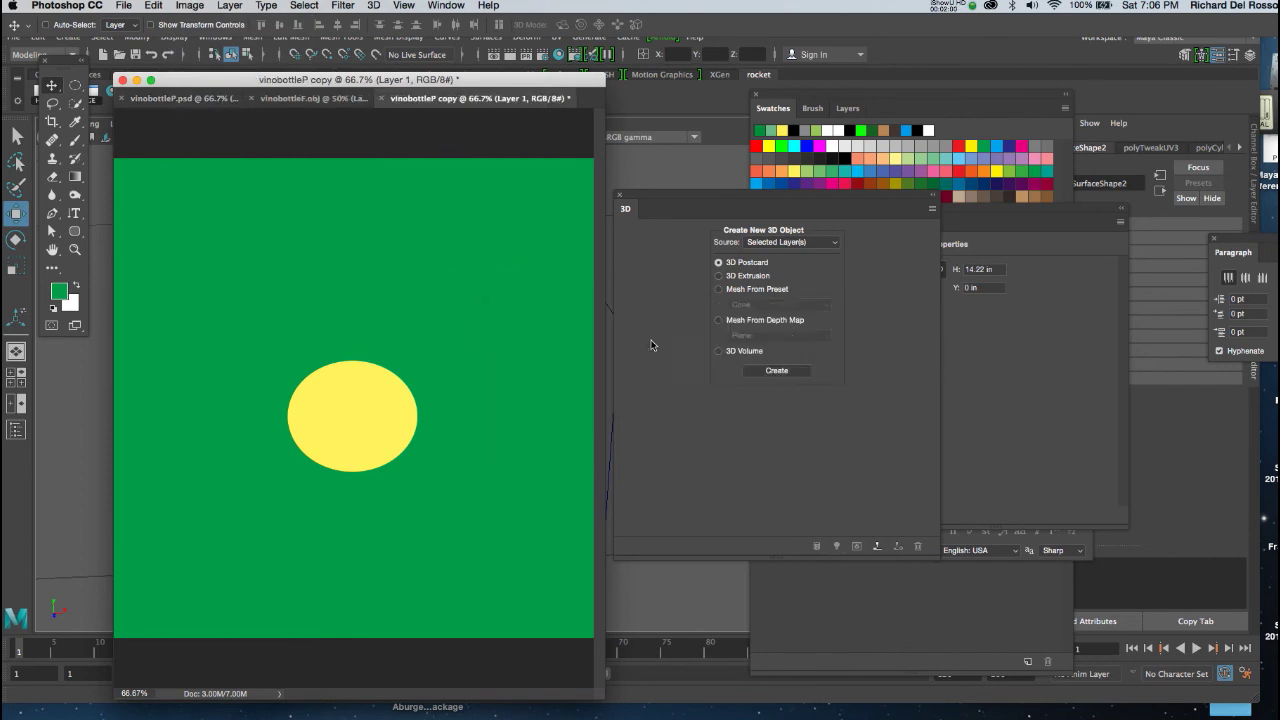
key(F7)
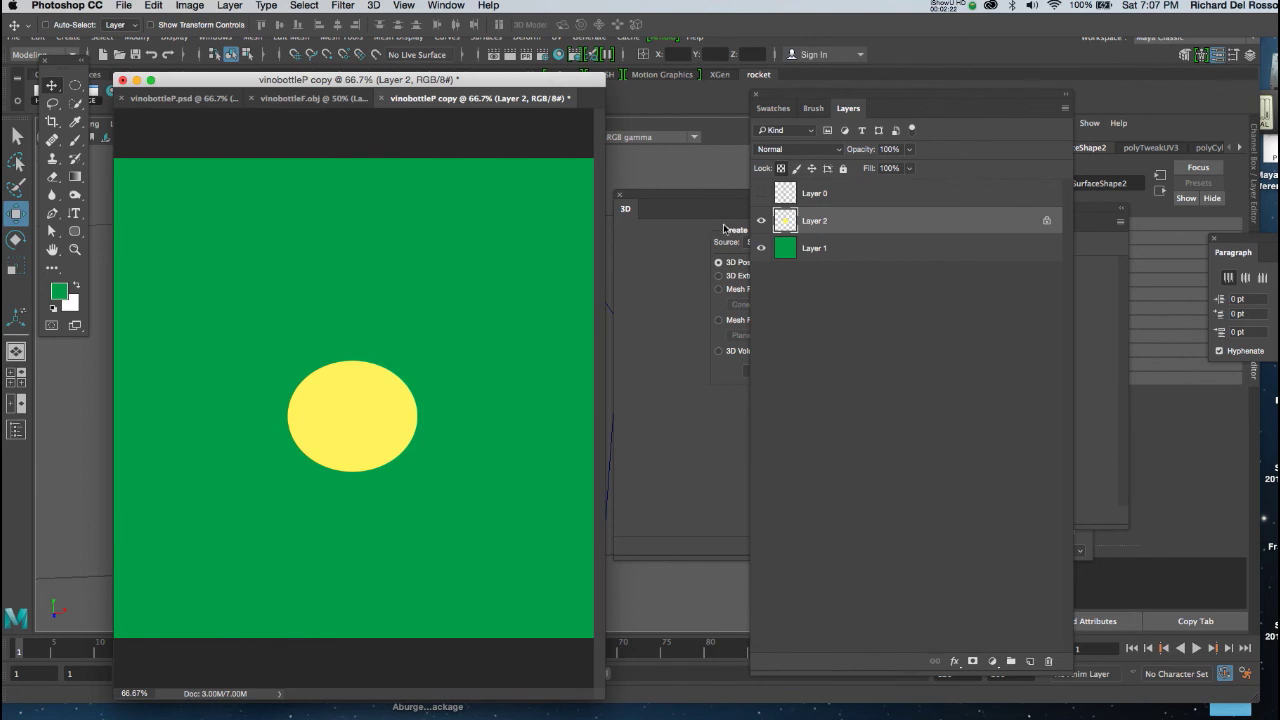
key(super+BackSpace)
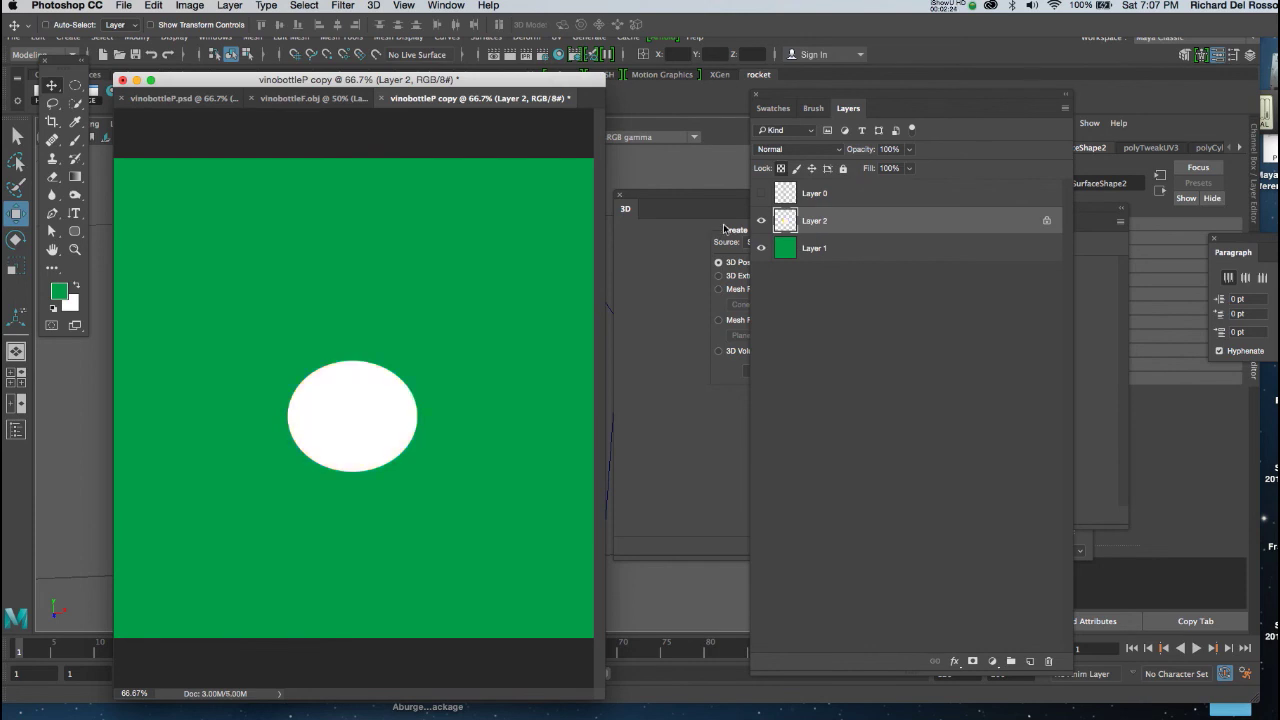
key(alt+bracketleft)
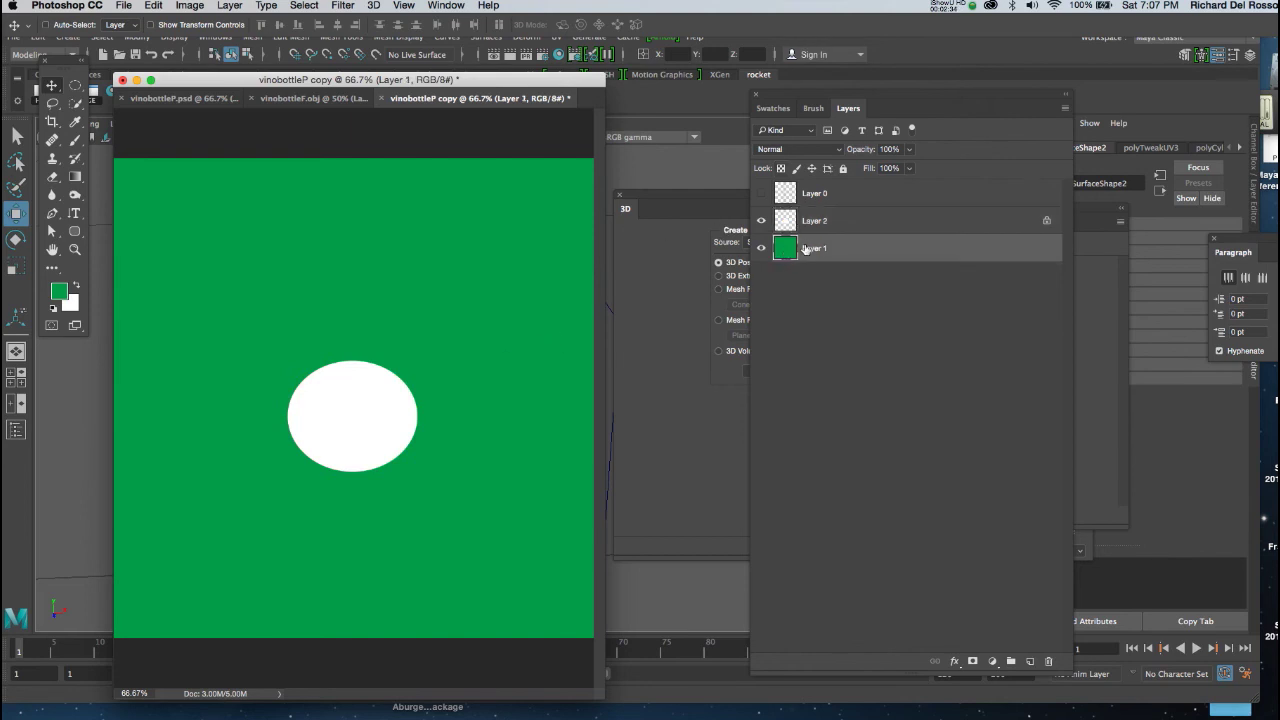
click(812, 108)
click(786, 109)
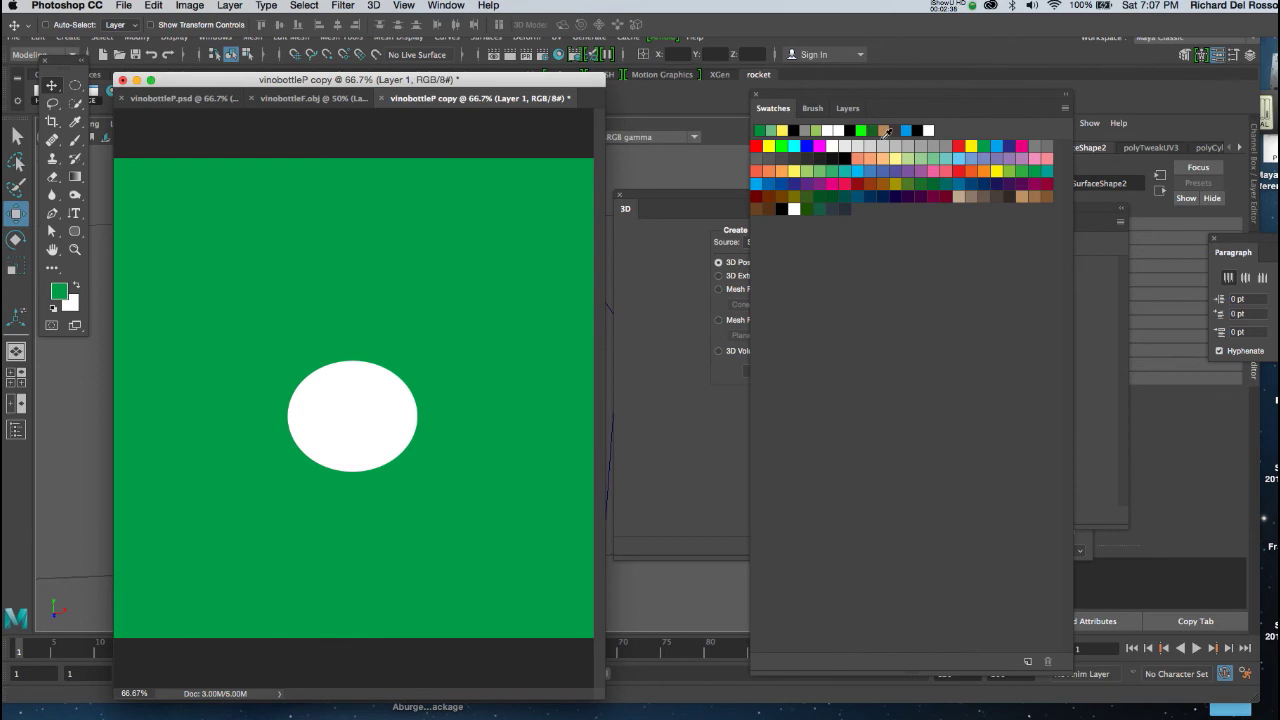
click(911, 147)
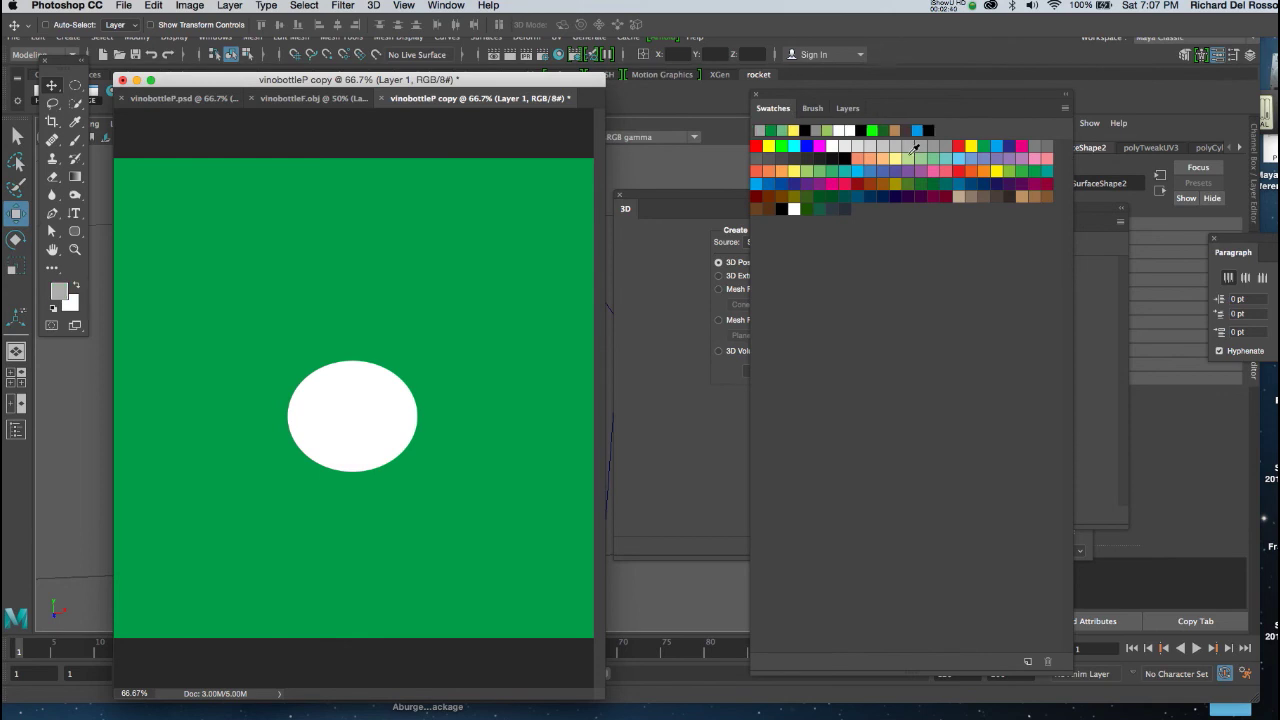
- Fill Layer 1 grey and save the copy as JPEG named vinobottlePalpha.jpg
key(alt+BackSpace)
key(super+shift+s)
click(698, 592)
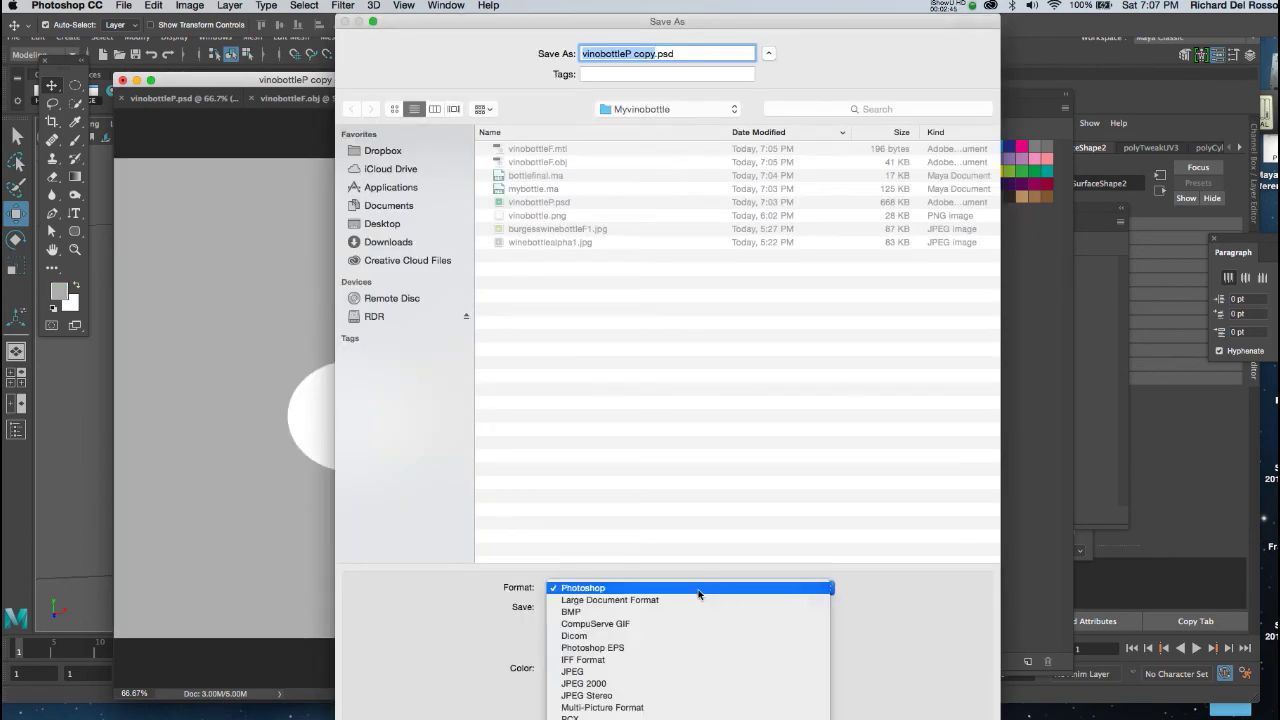
click(694, 672)
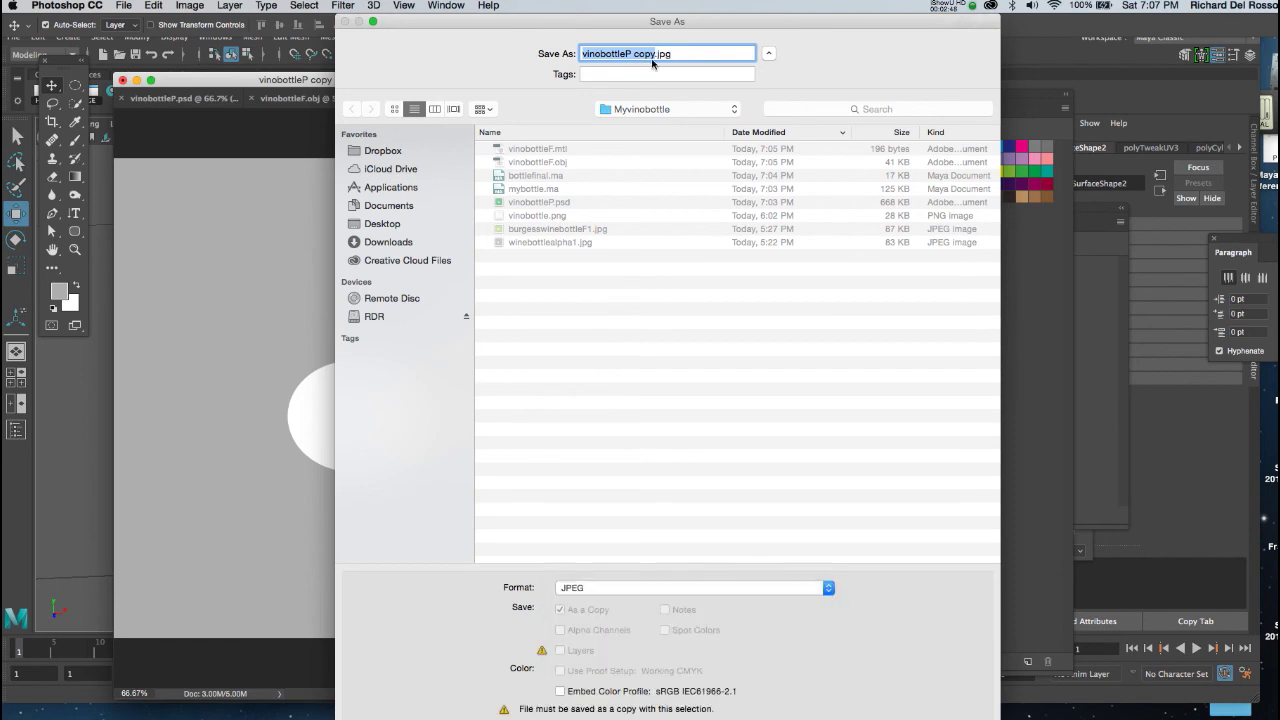
drag(655, 53, 631, 53)
text(alpha)
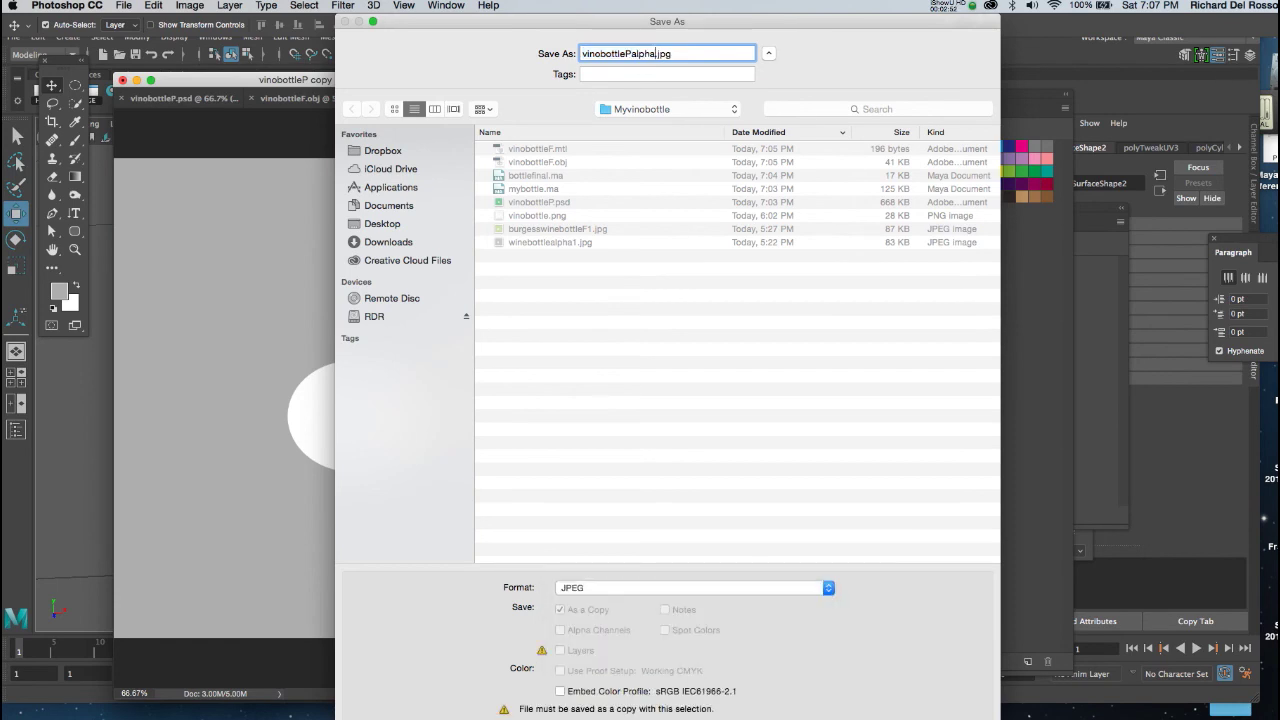
key(Return)
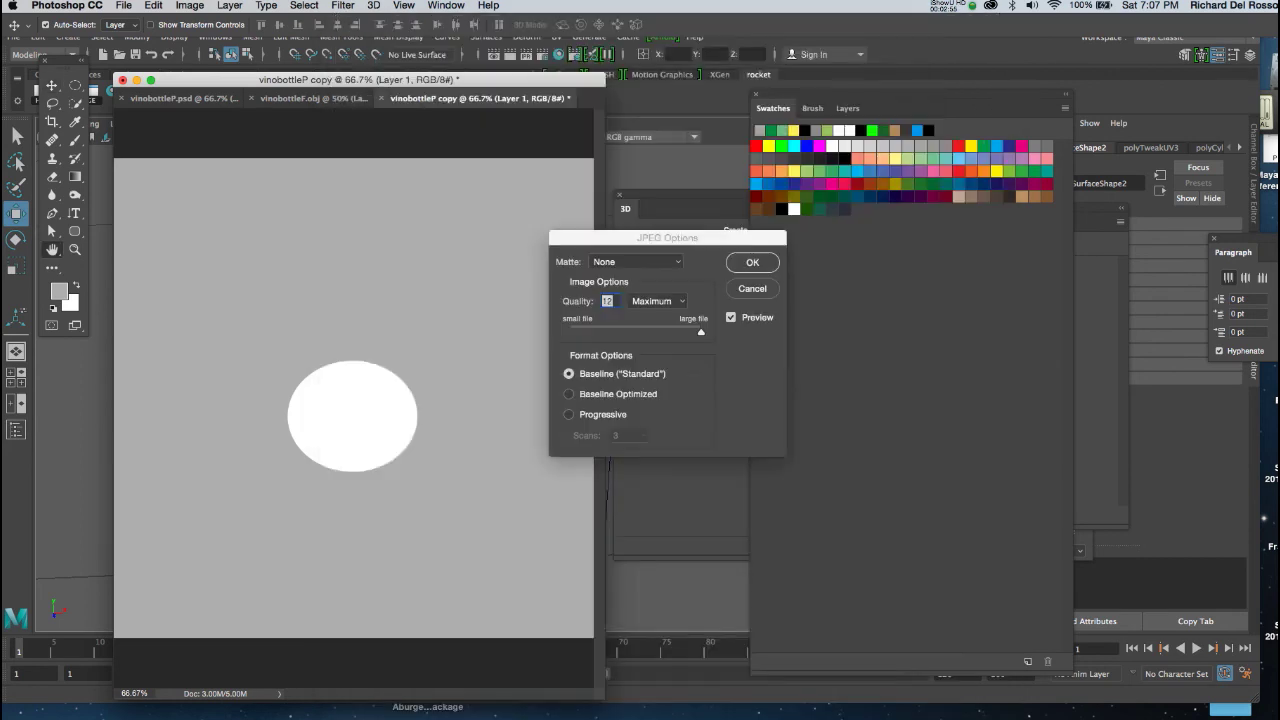
click(751, 264)
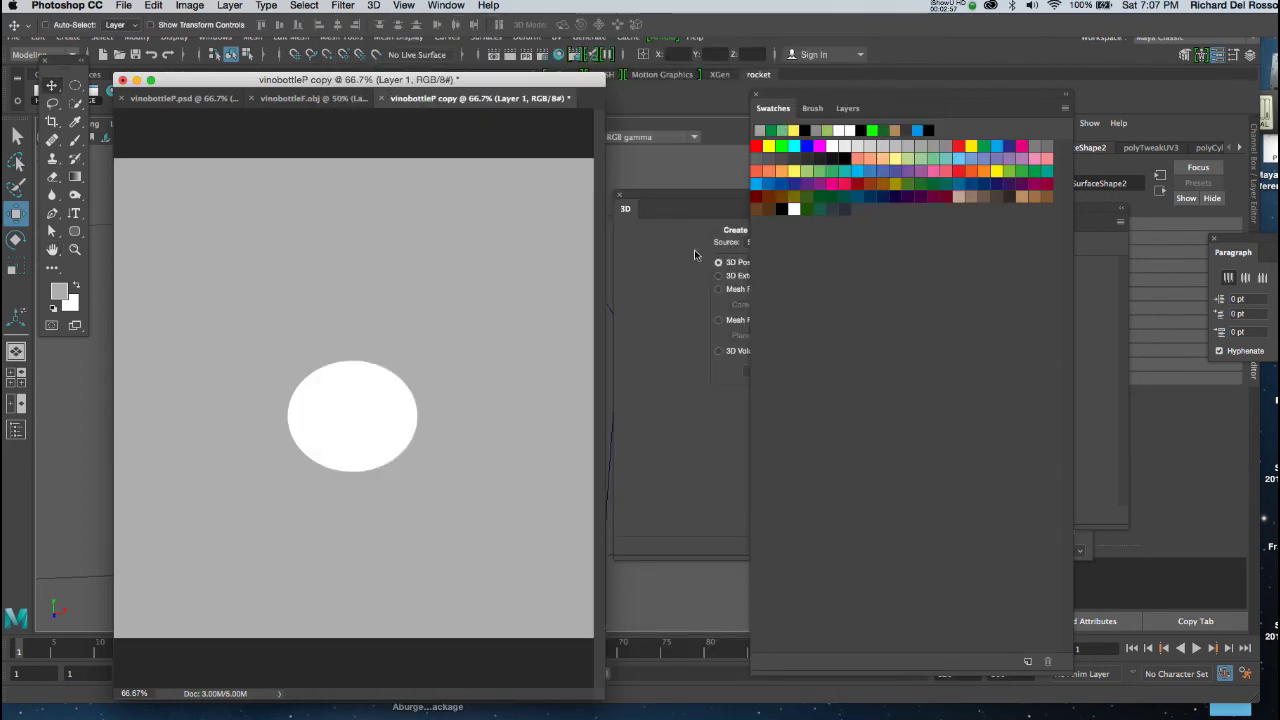
- Close the vinobottleP.psd and vinobottleP copy documents
drag(352, 80, 335, 78)
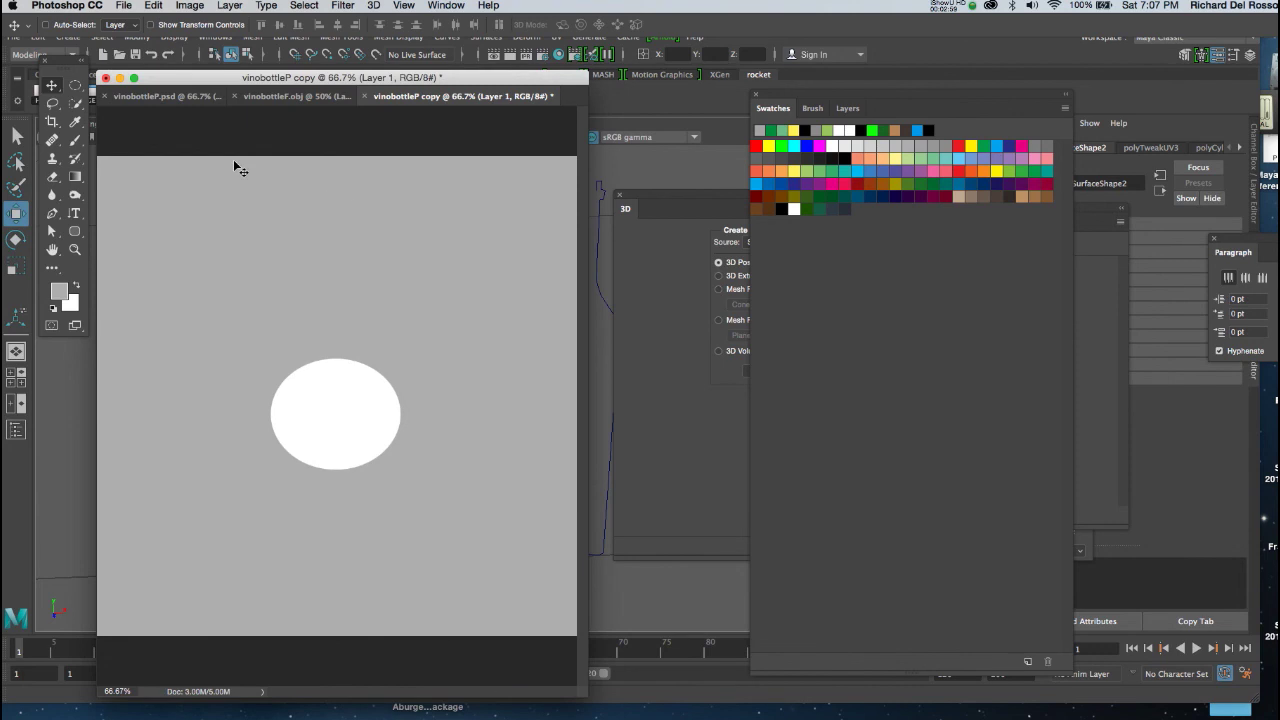
click(177, 97)
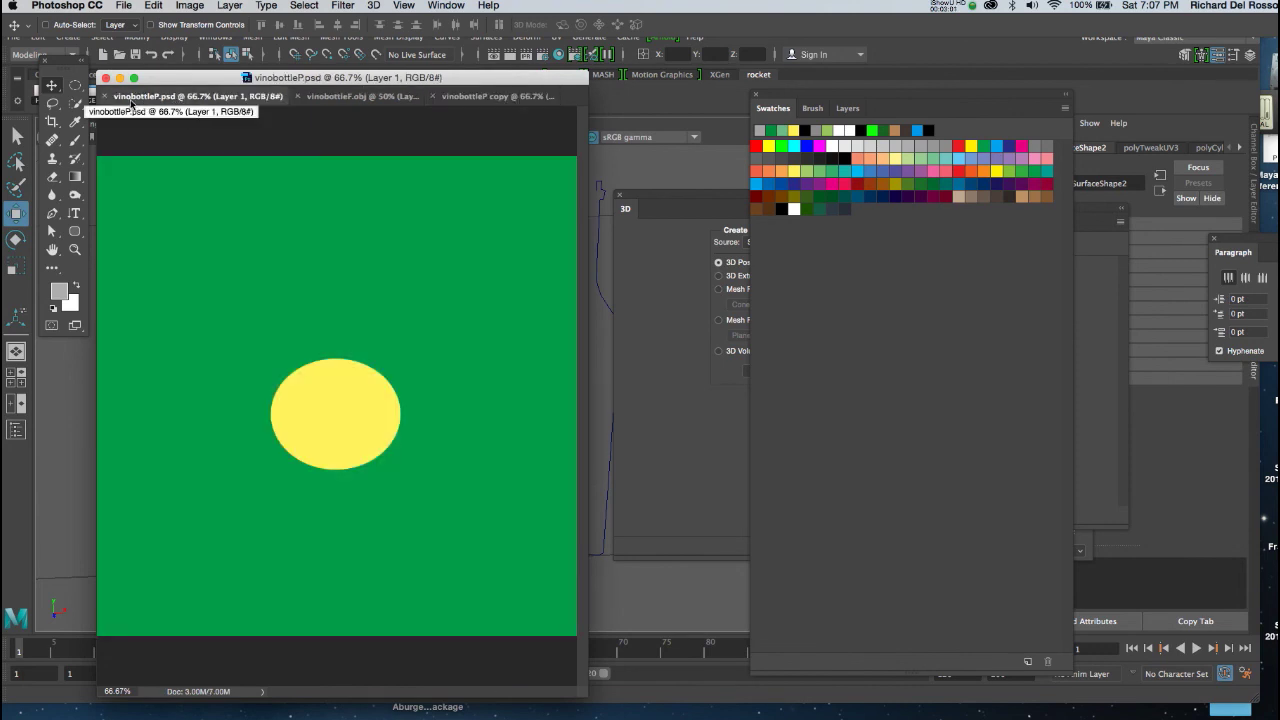
drag(117, 103, 168, 190)
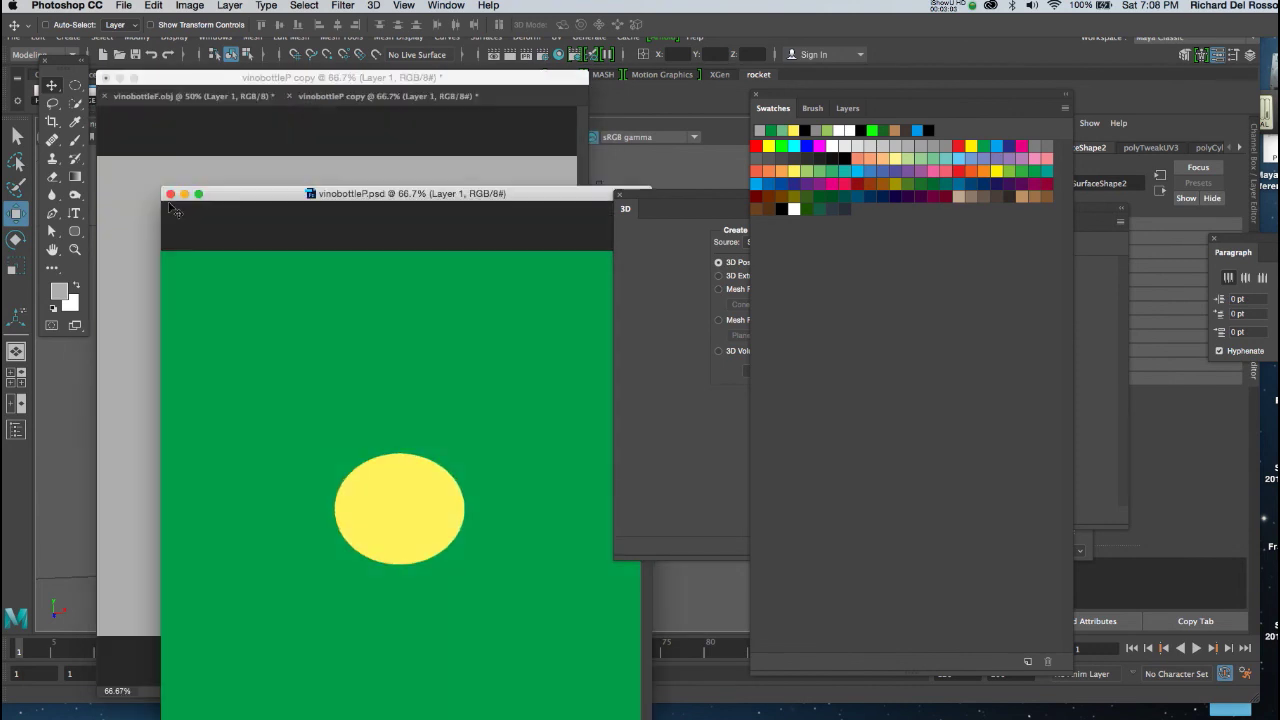
click(170, 195)
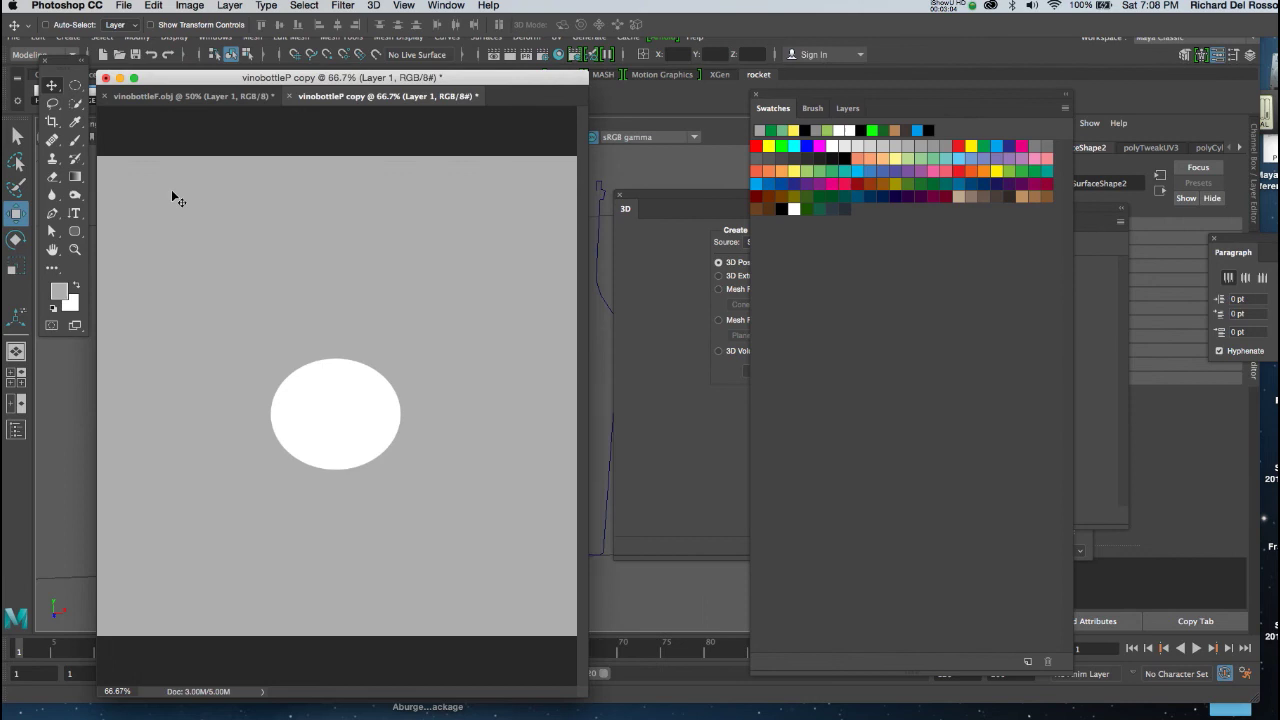
click(291, 97)
- Discard changes to the copy, rearrange the panels, and reselect the aiStandardSurface2SG material
click(592, 258)
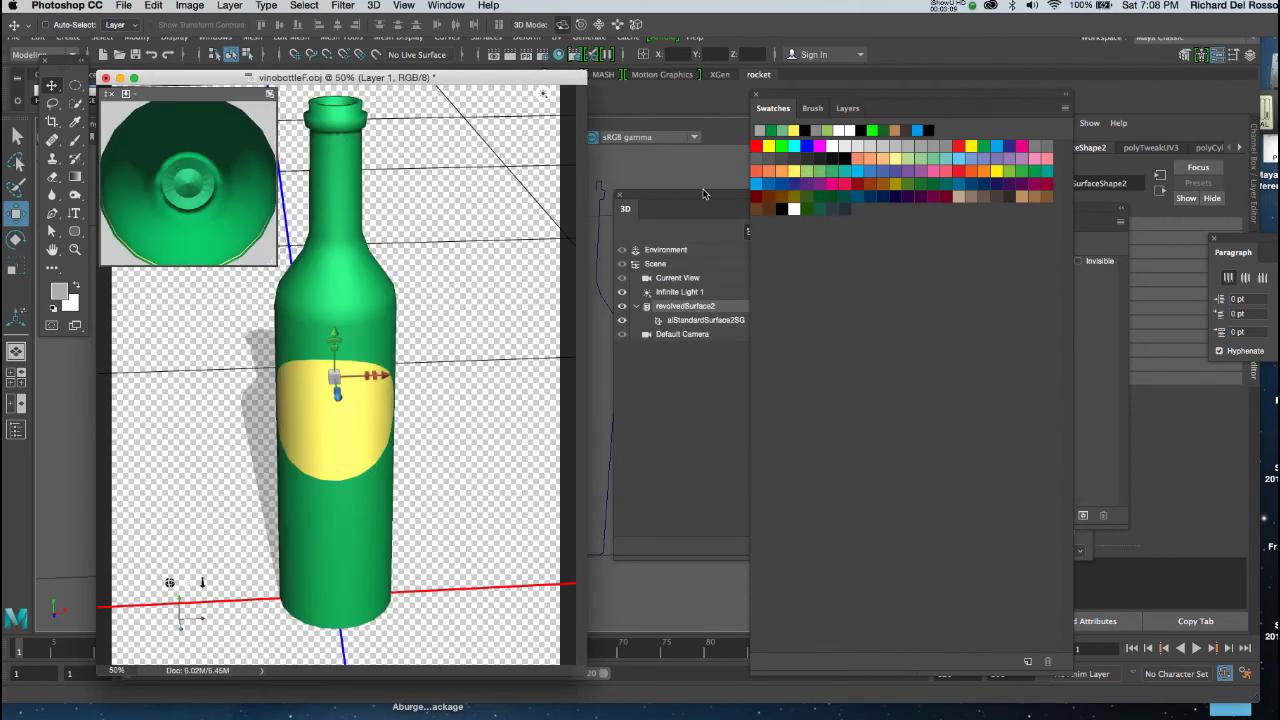
drag(706, 197, 638, 169)
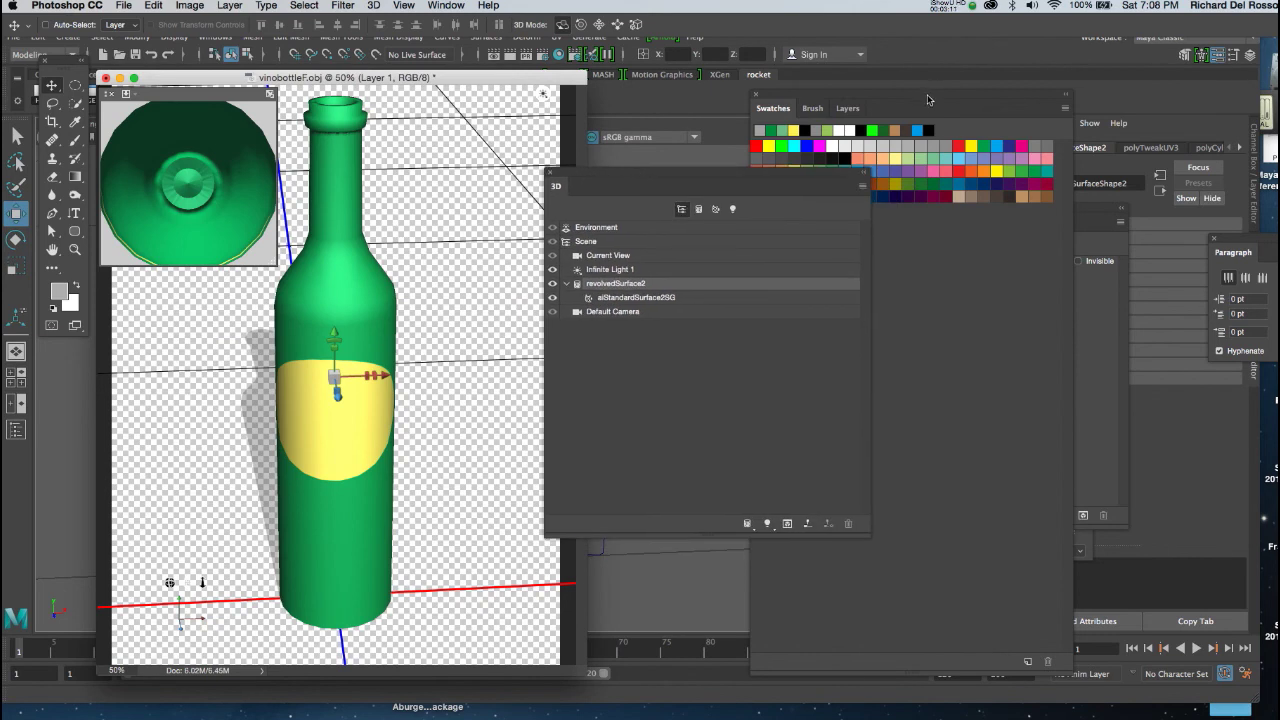
drag(927, 94, 924, 312)
drag(931, 220, 931, 184)
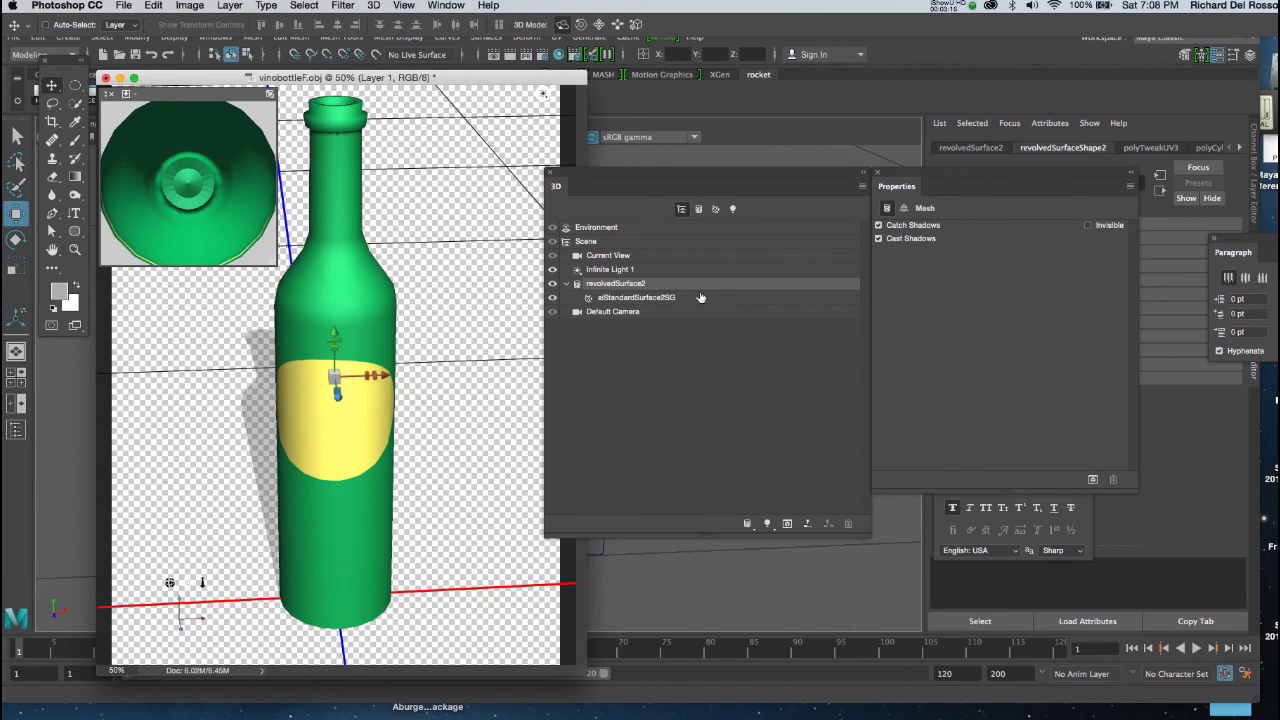
click(636, 299)
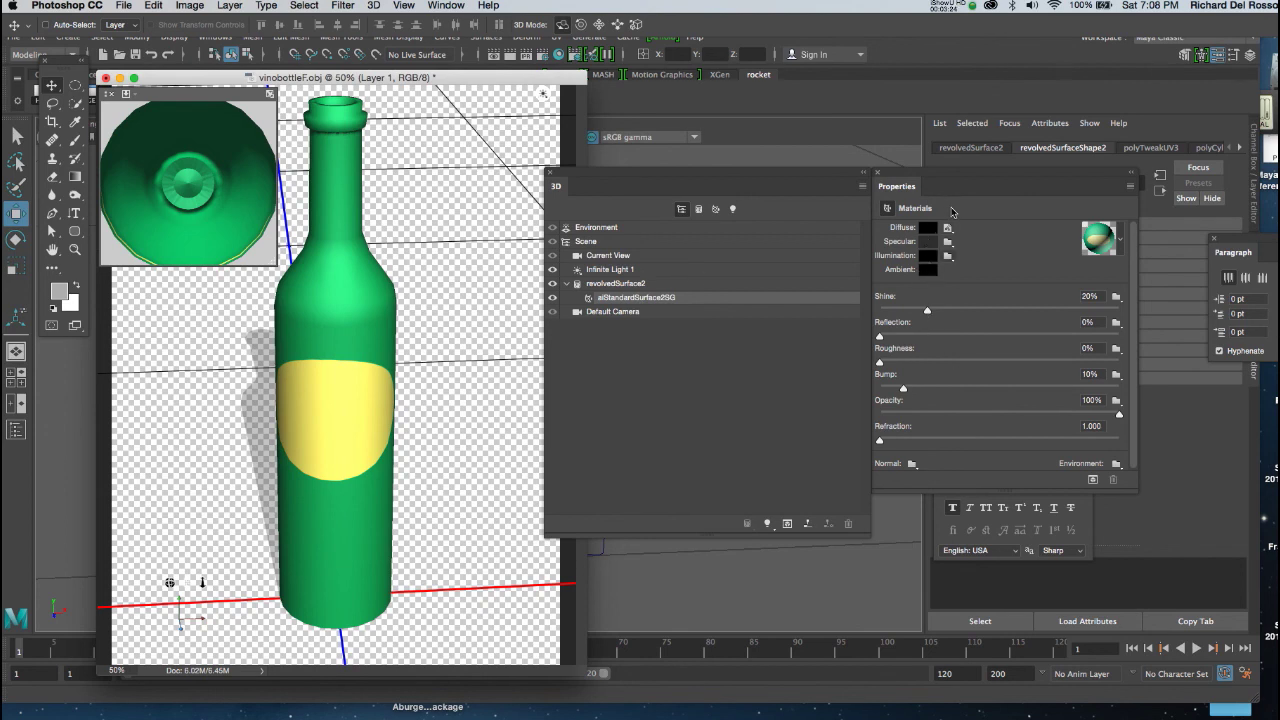
- Load vinobottlePalpha.jpg as the material's Opacity texture and orbit to see the transparency
drag(958, 176, 912, 145)
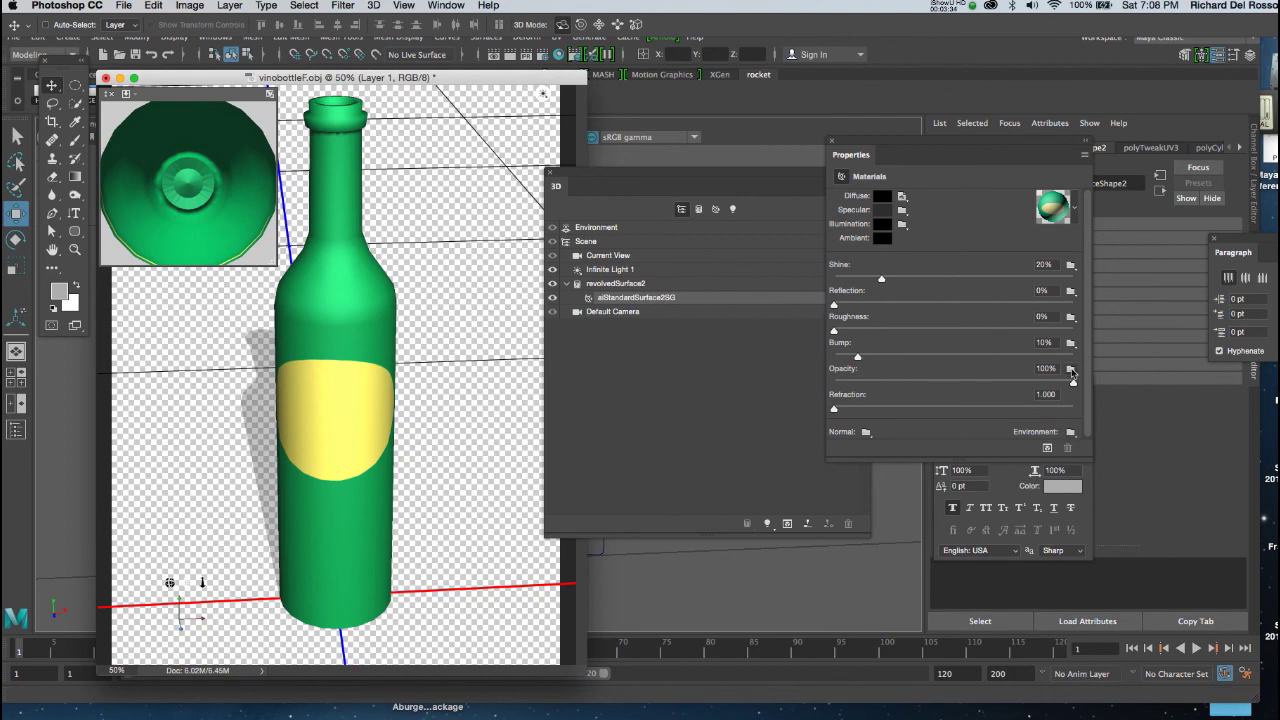
click(1071, 370)
click(1104, 394)
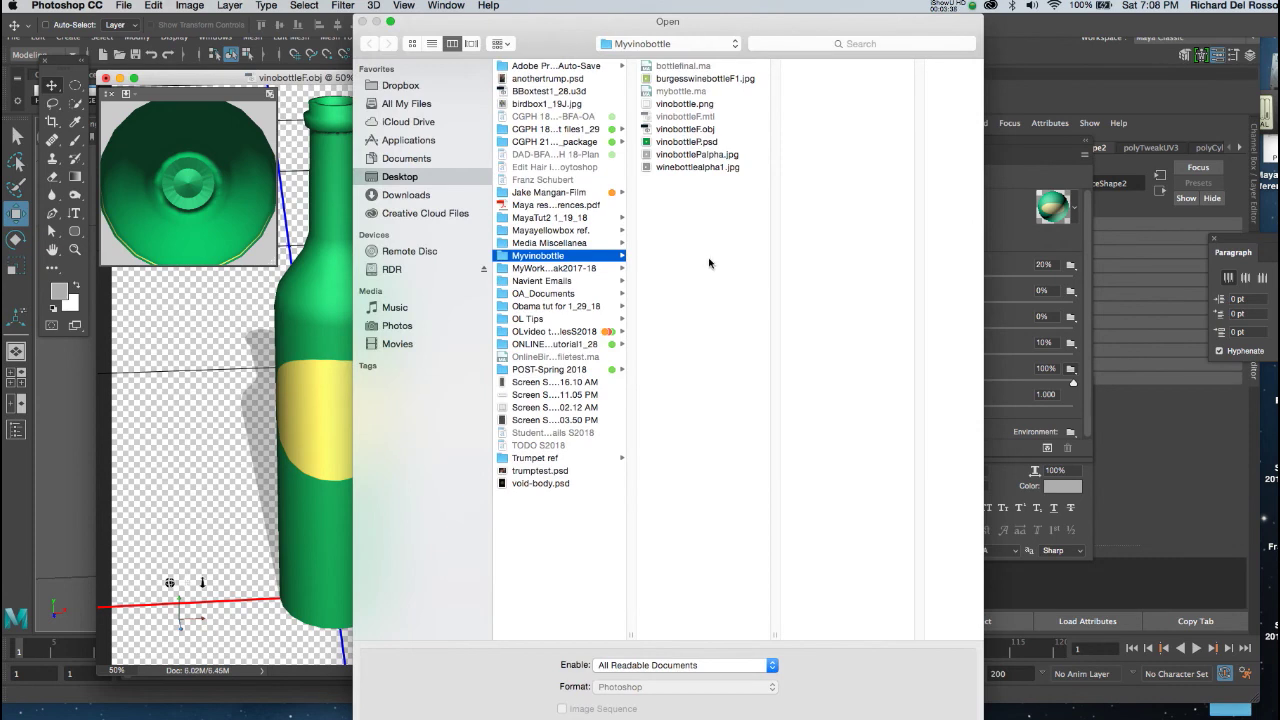
click(689, 168)
click(688, 155)
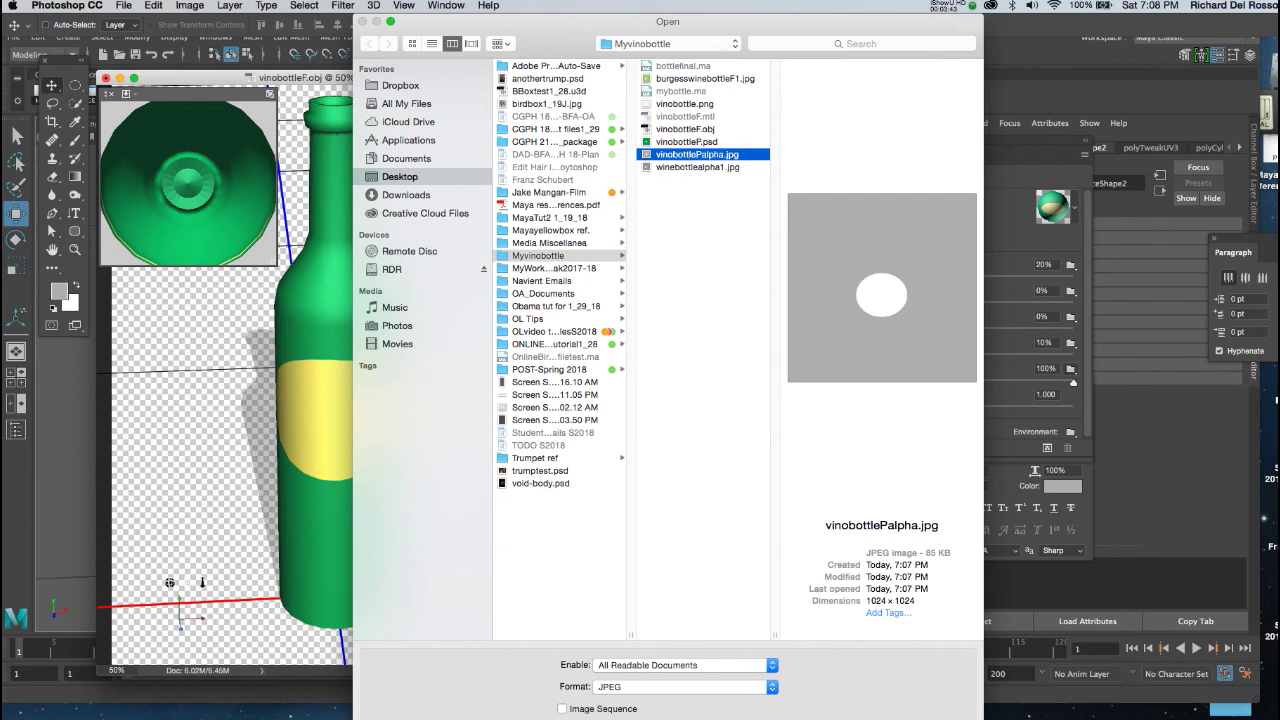
key(Return)
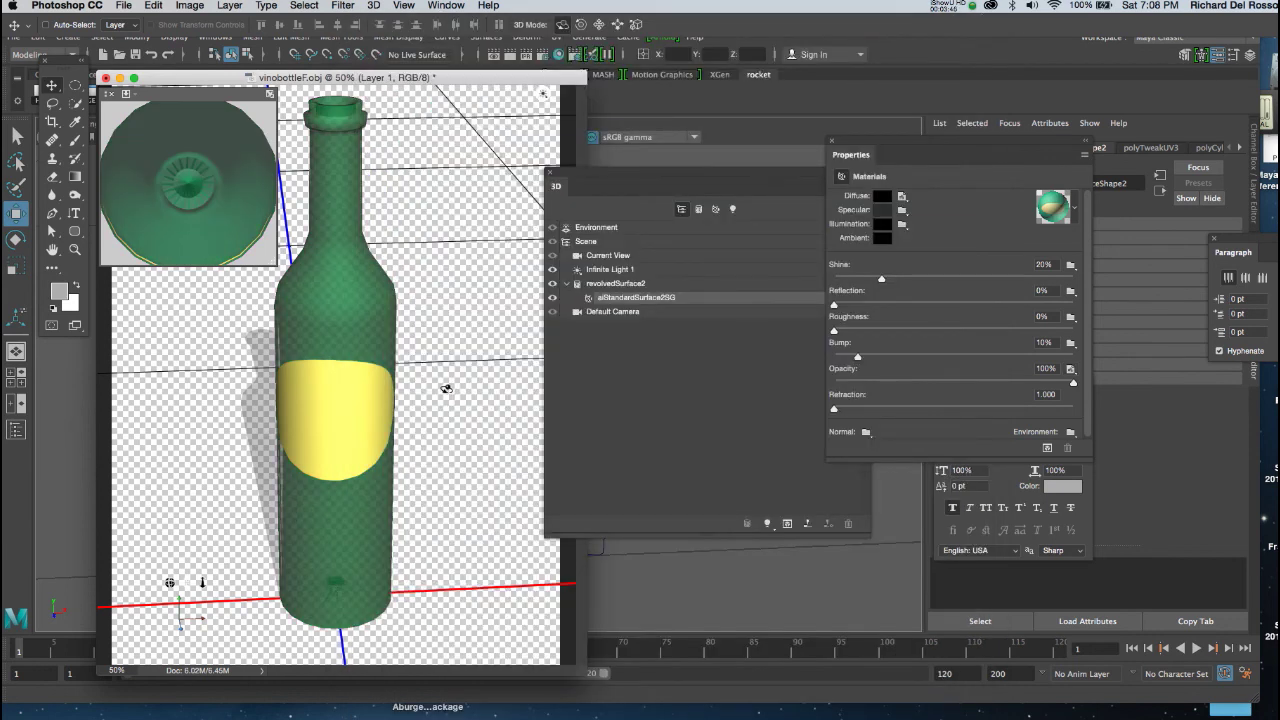
drag(425, 386, 383, 380)
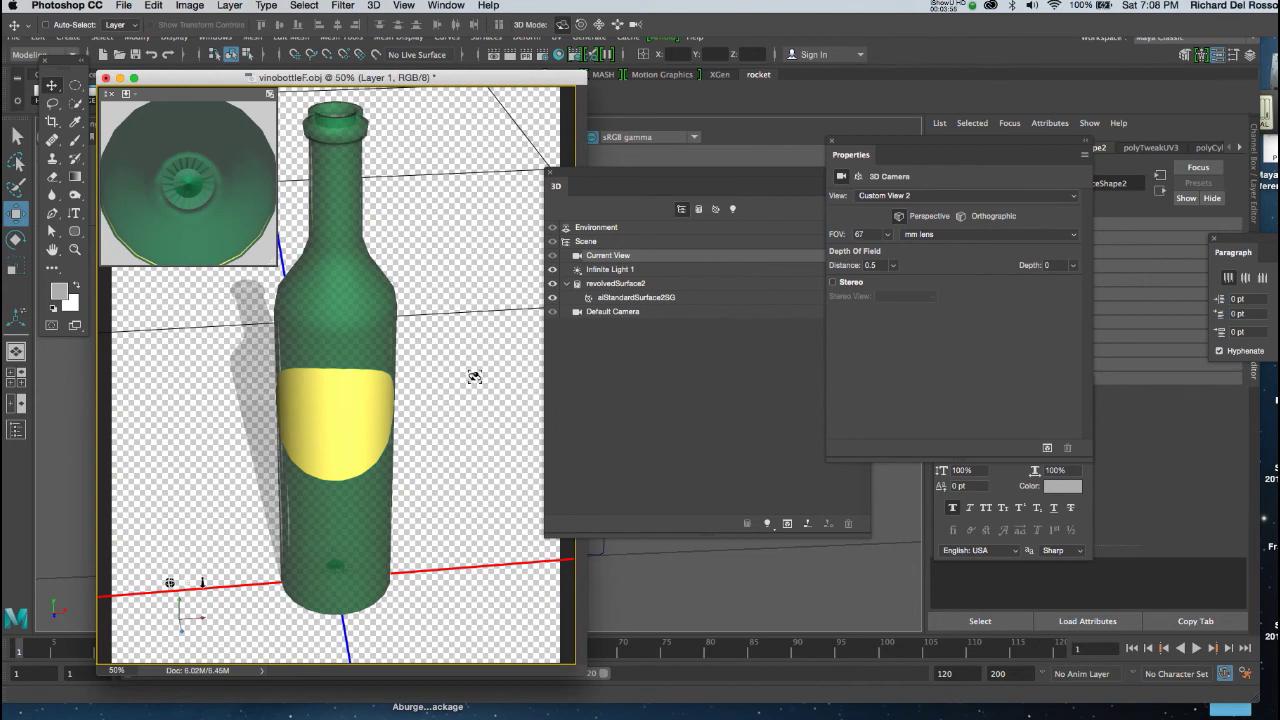
- Move the revolvedSurface2 bottle mesh to X 0 and reset its rotation to zero
drag(646, 173, 650, 157)
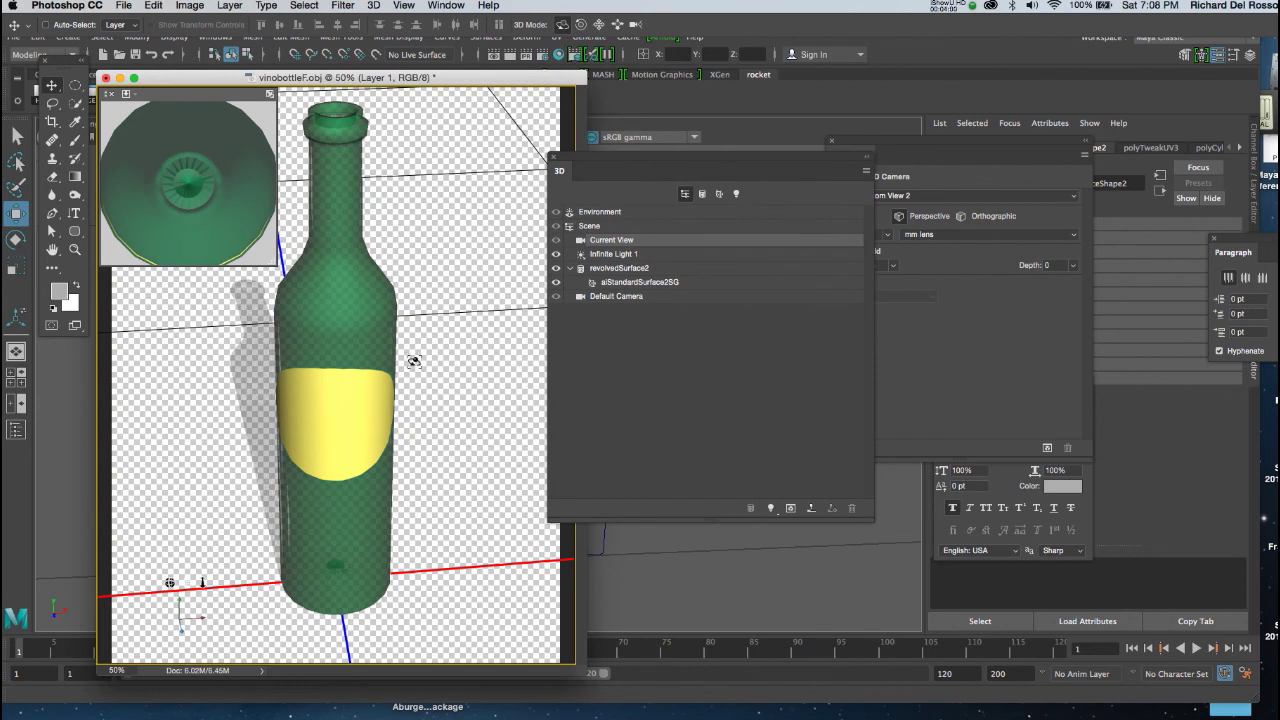
drag(706, 163, 651, 134)
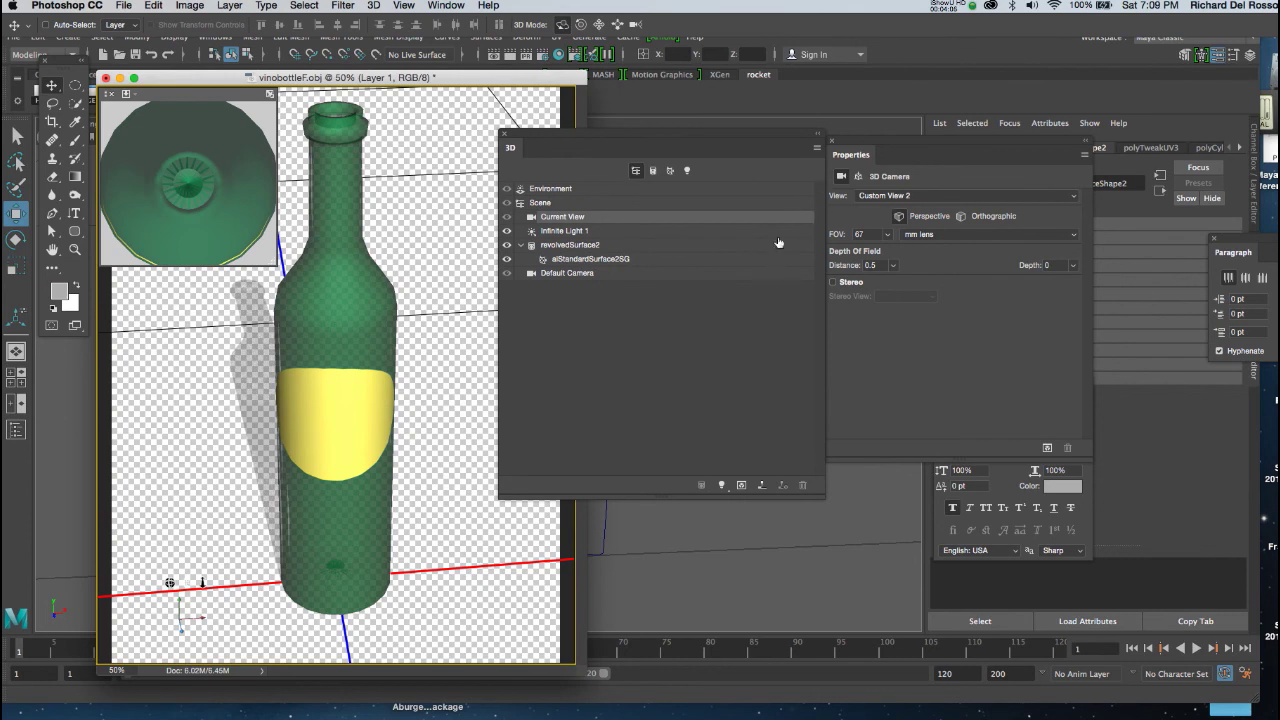
click(575, 245)
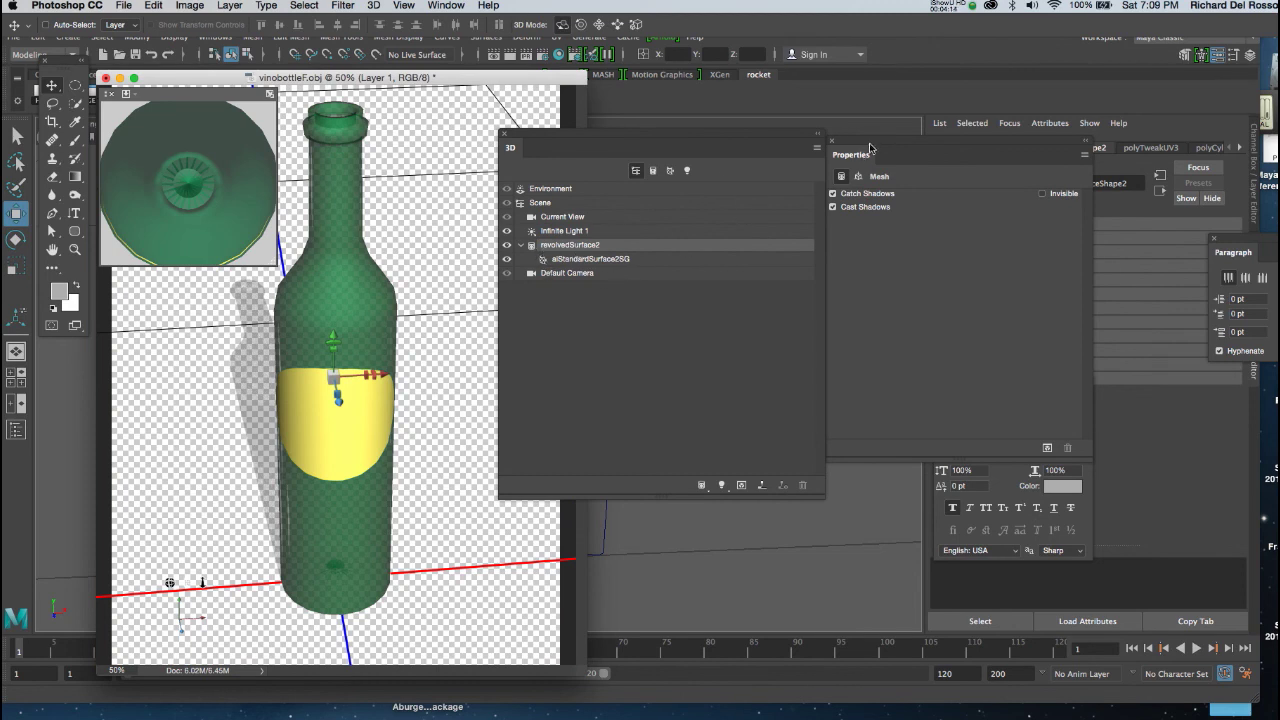
drag(871, 146, 880, 146)
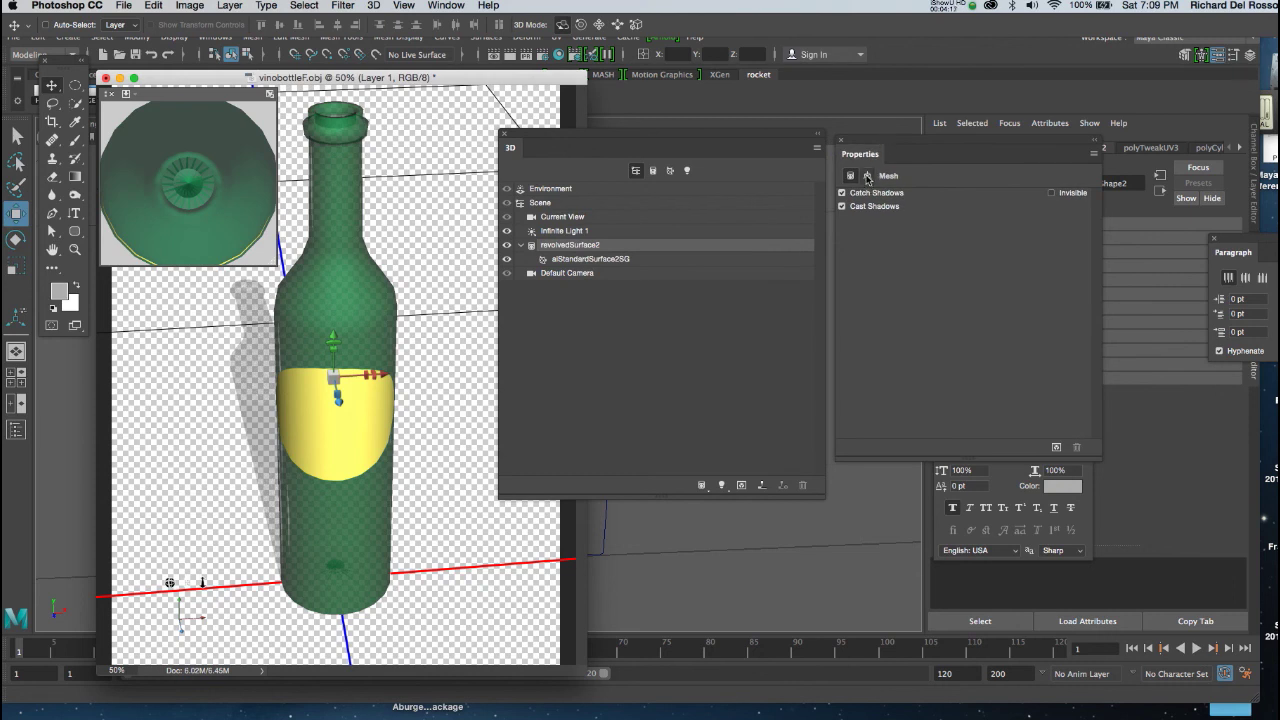
click(867, 176)
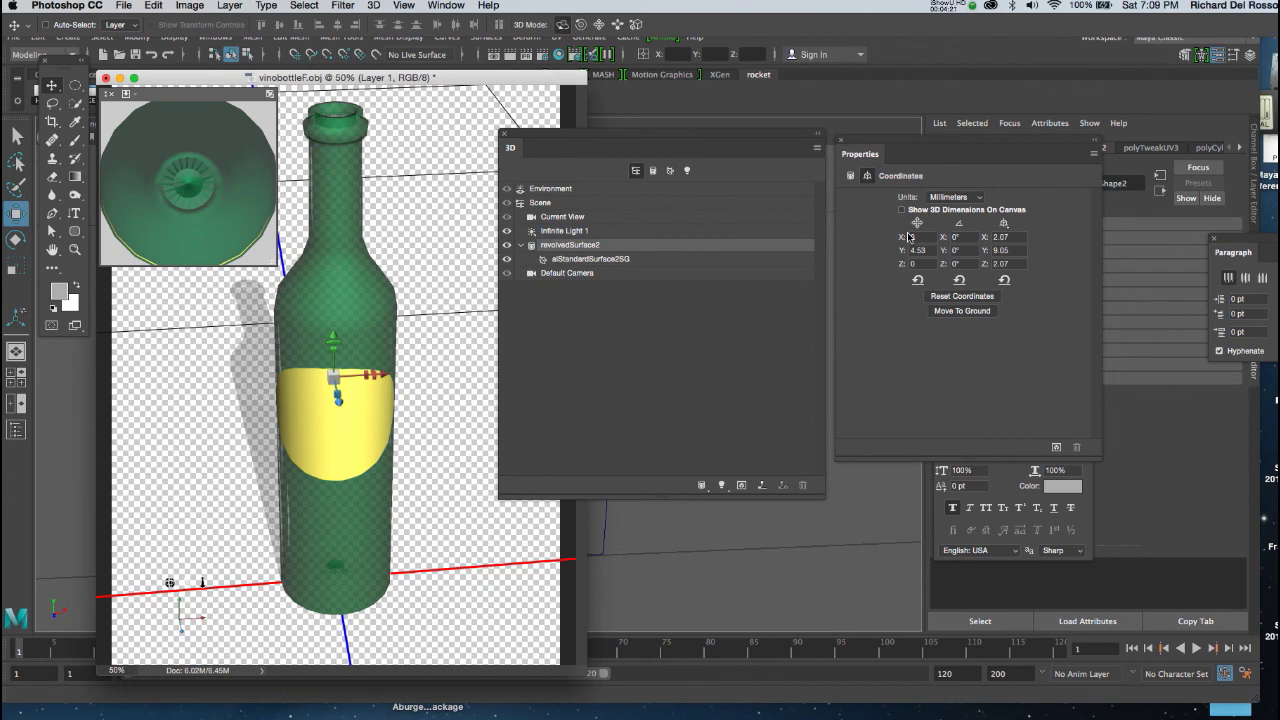
drag(908, 237, 890, 295)
click(960, 281)
- Export the bottle's 3D layer in U3D format and save it as vinobottleF
click(374, 6)
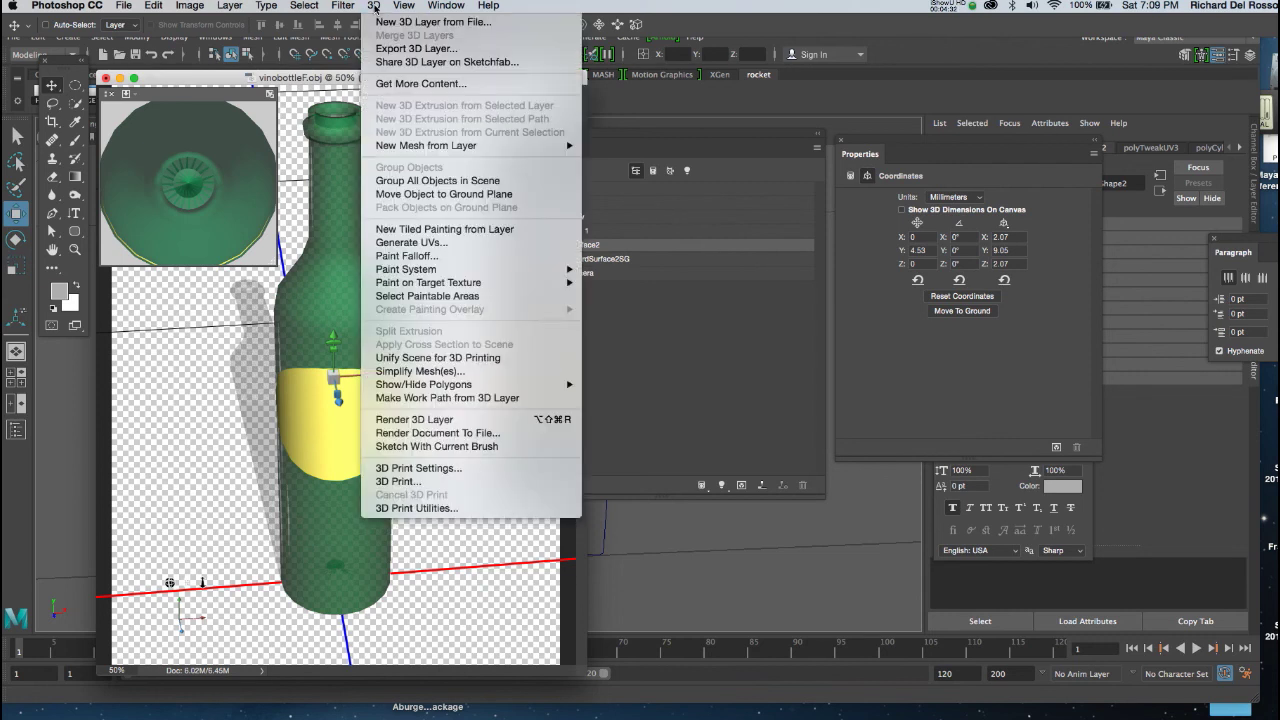
click(386, 49)
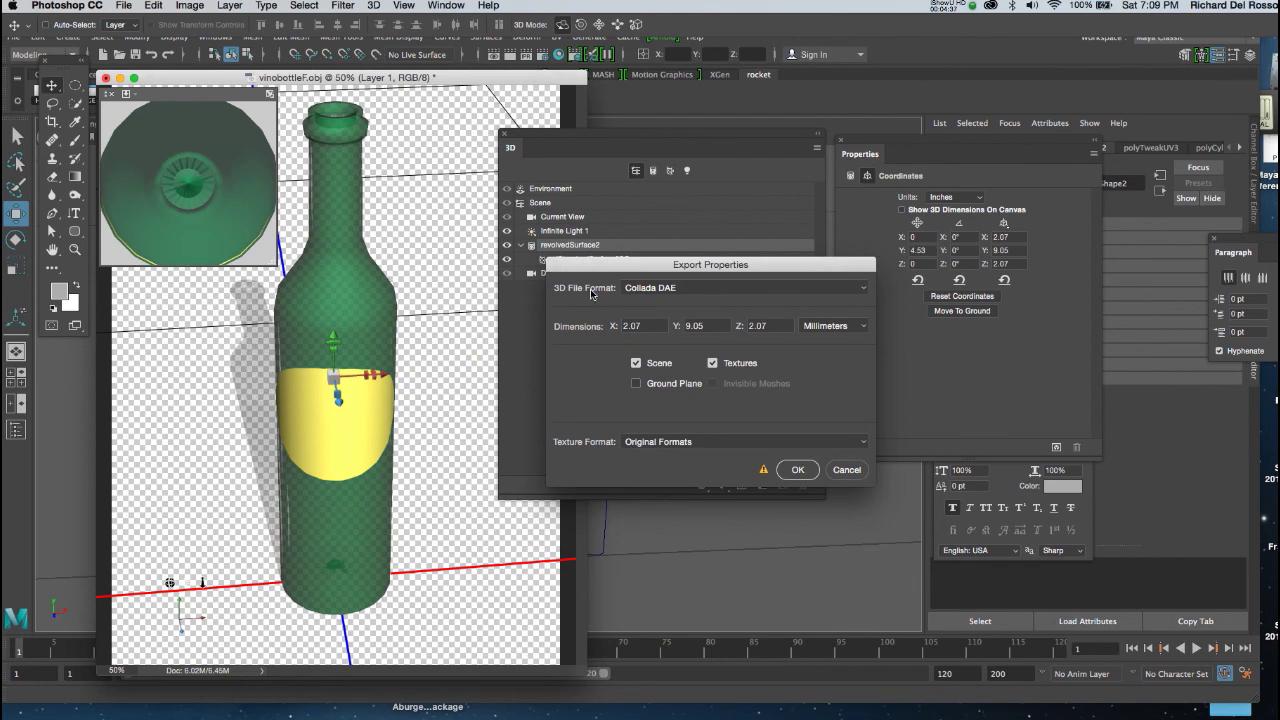
click(844, 293)
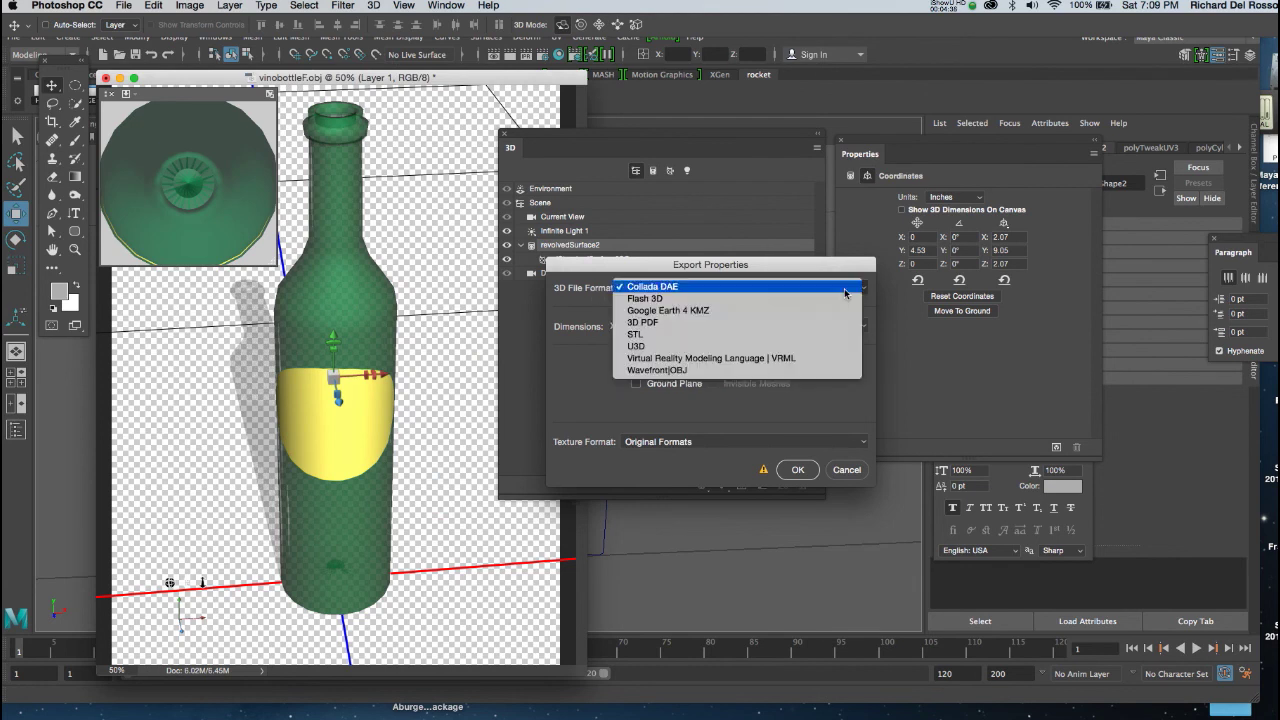
click(760, 349)
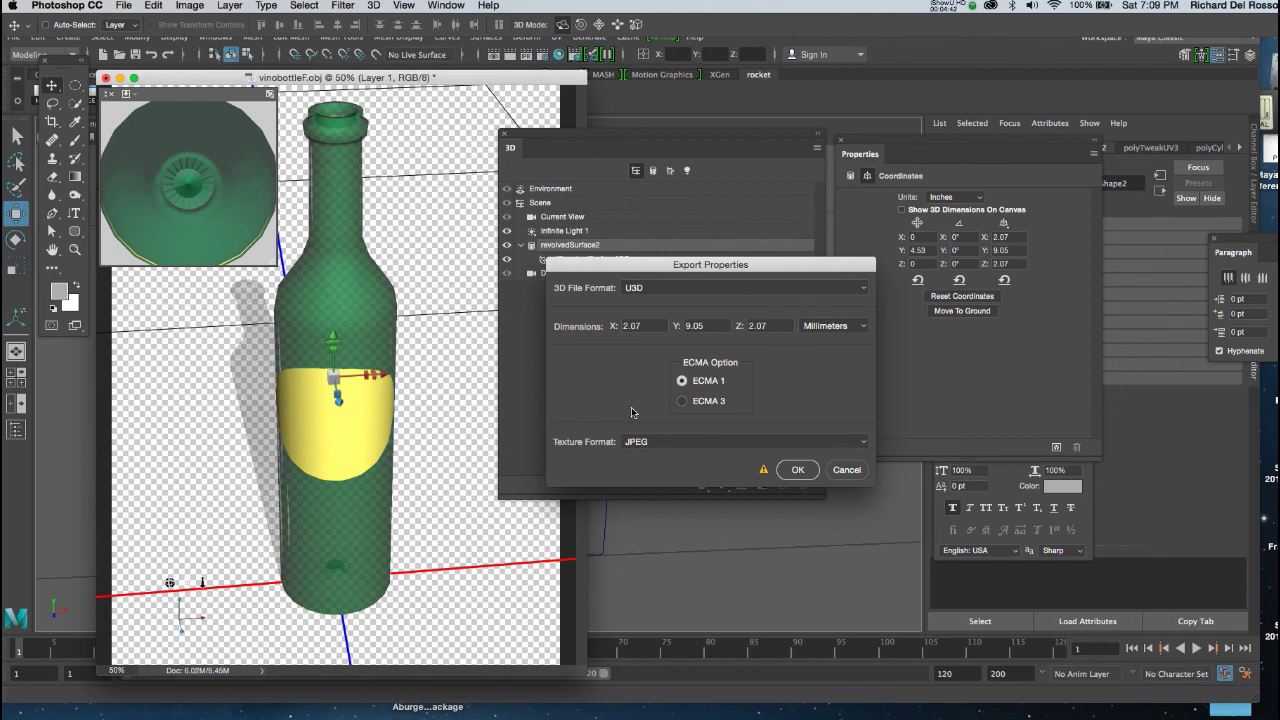
click(798, 469)
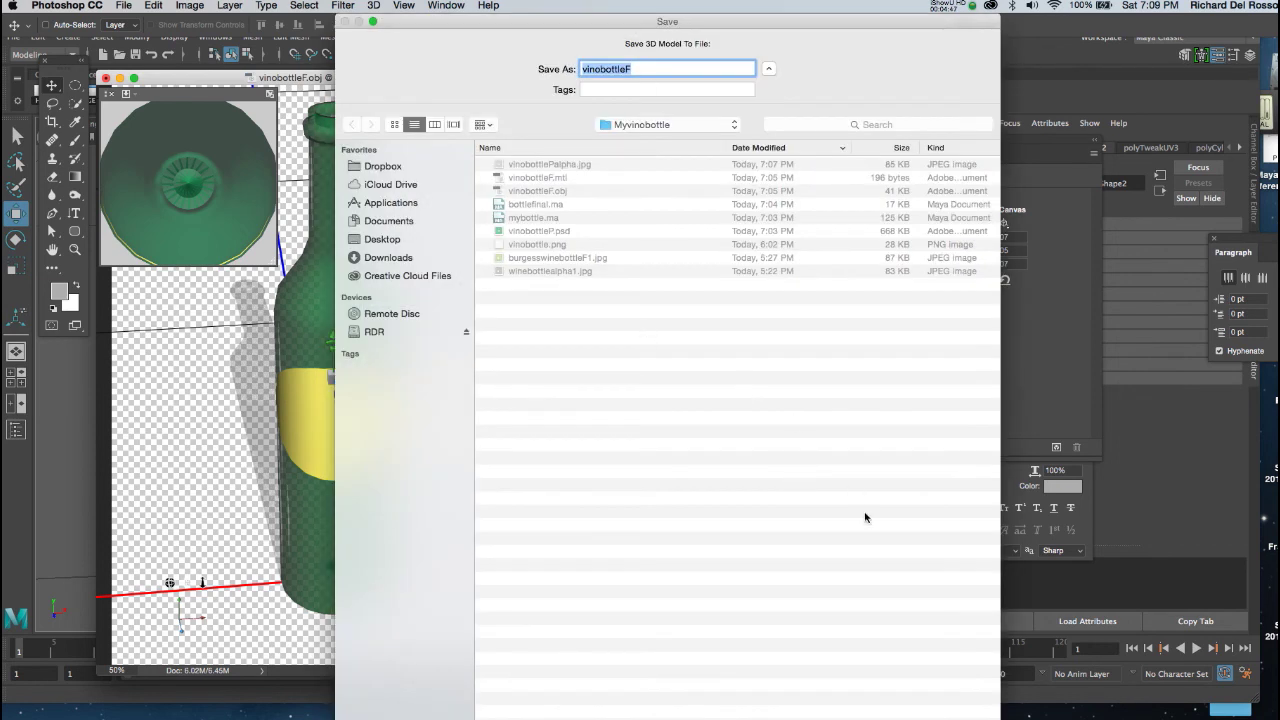
key(Return)
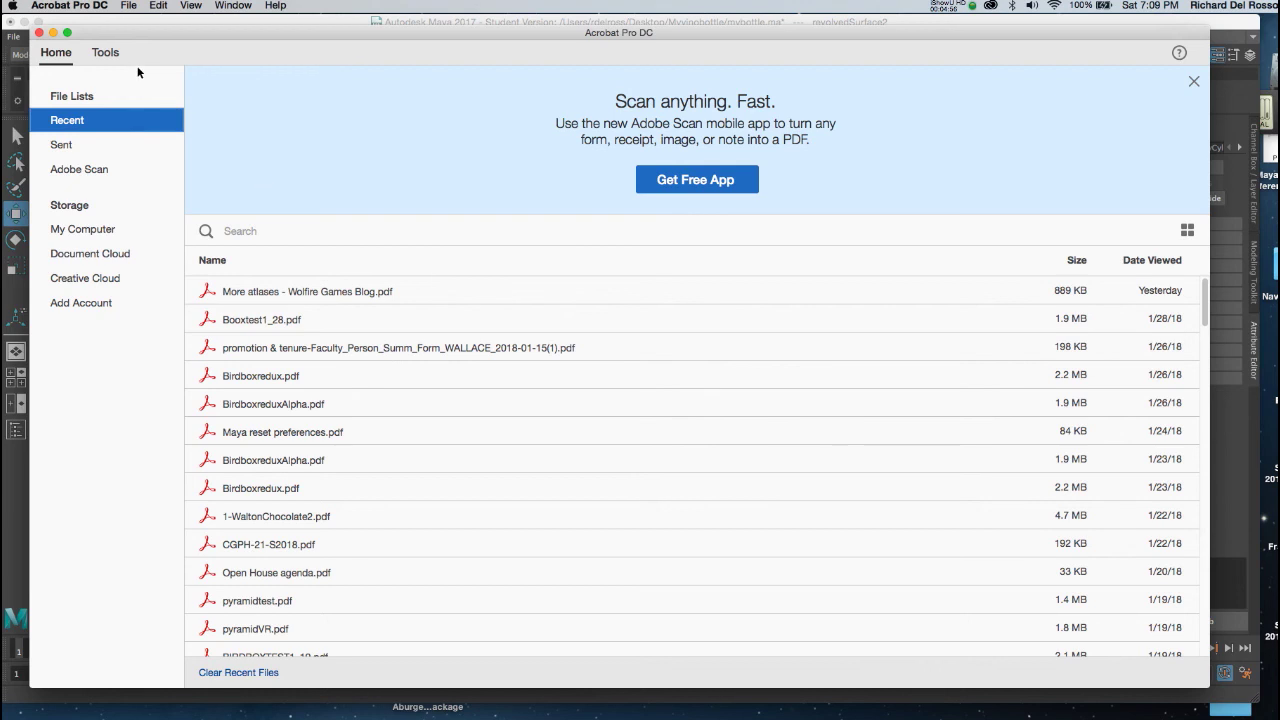
- Create a new blank-page PDF and fit the whole page in the window
click(105, 52)
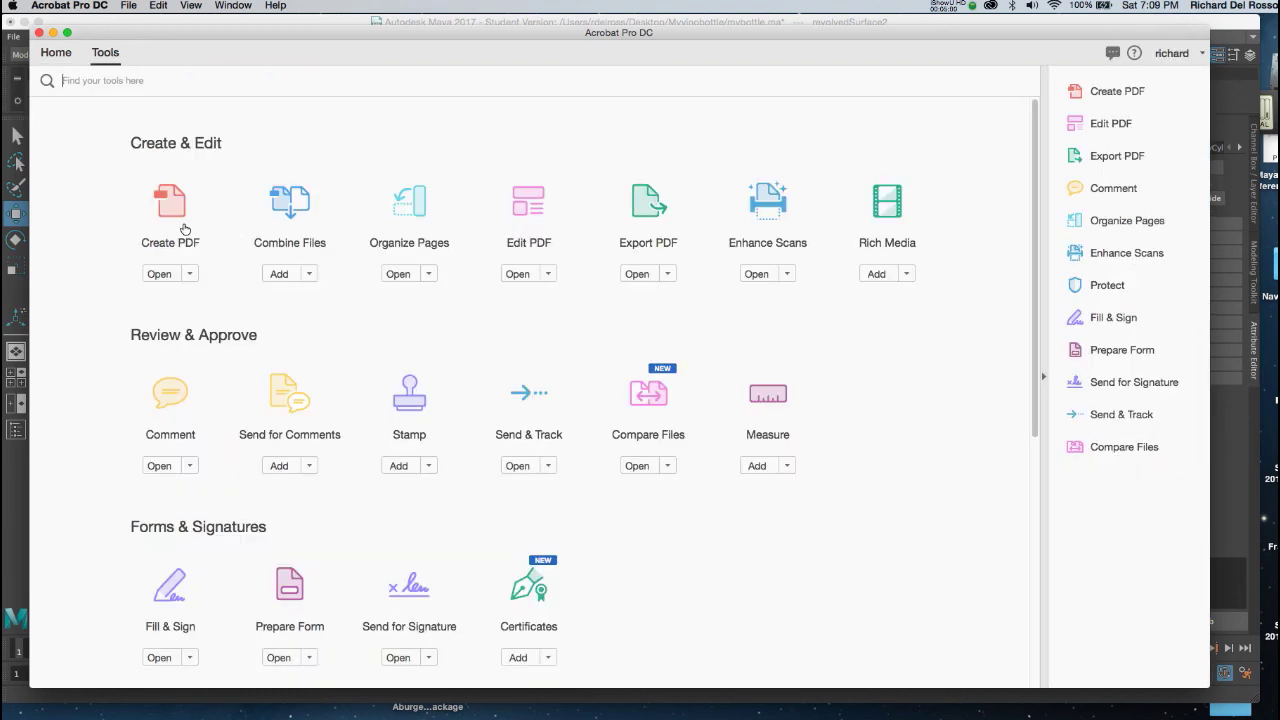
click(172, 216)
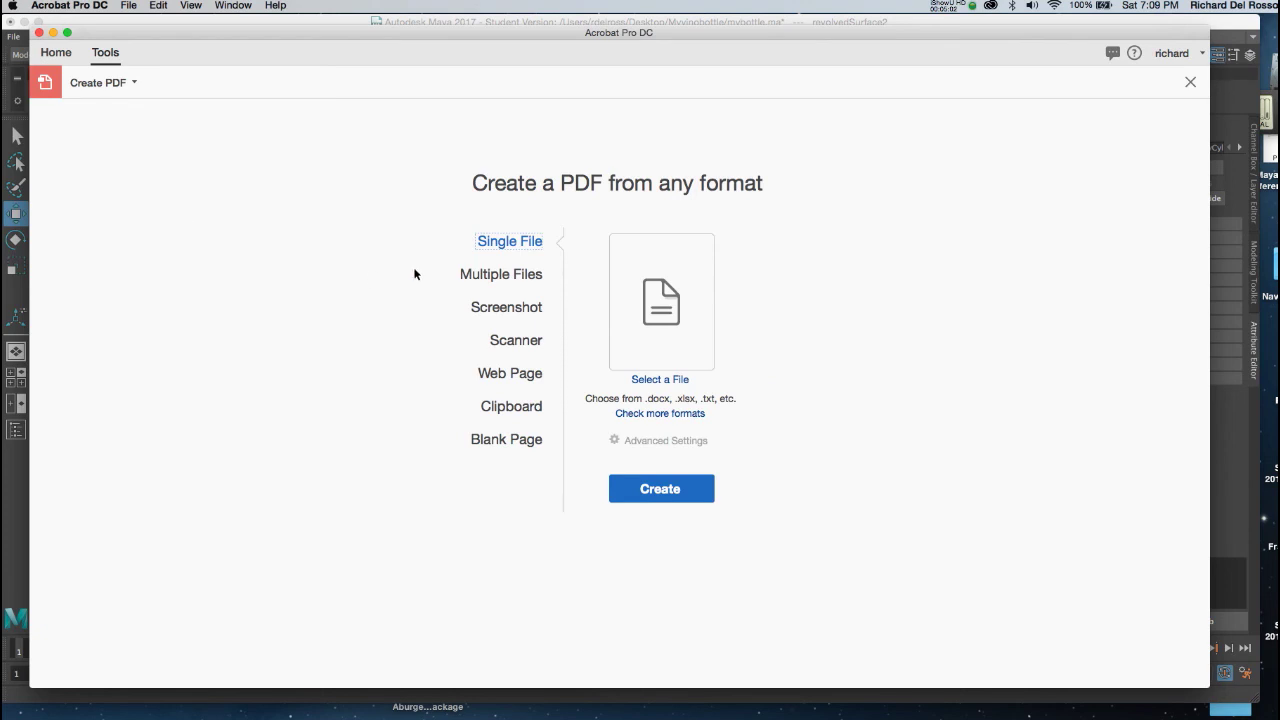
click(489, 440)
click(636, 490)
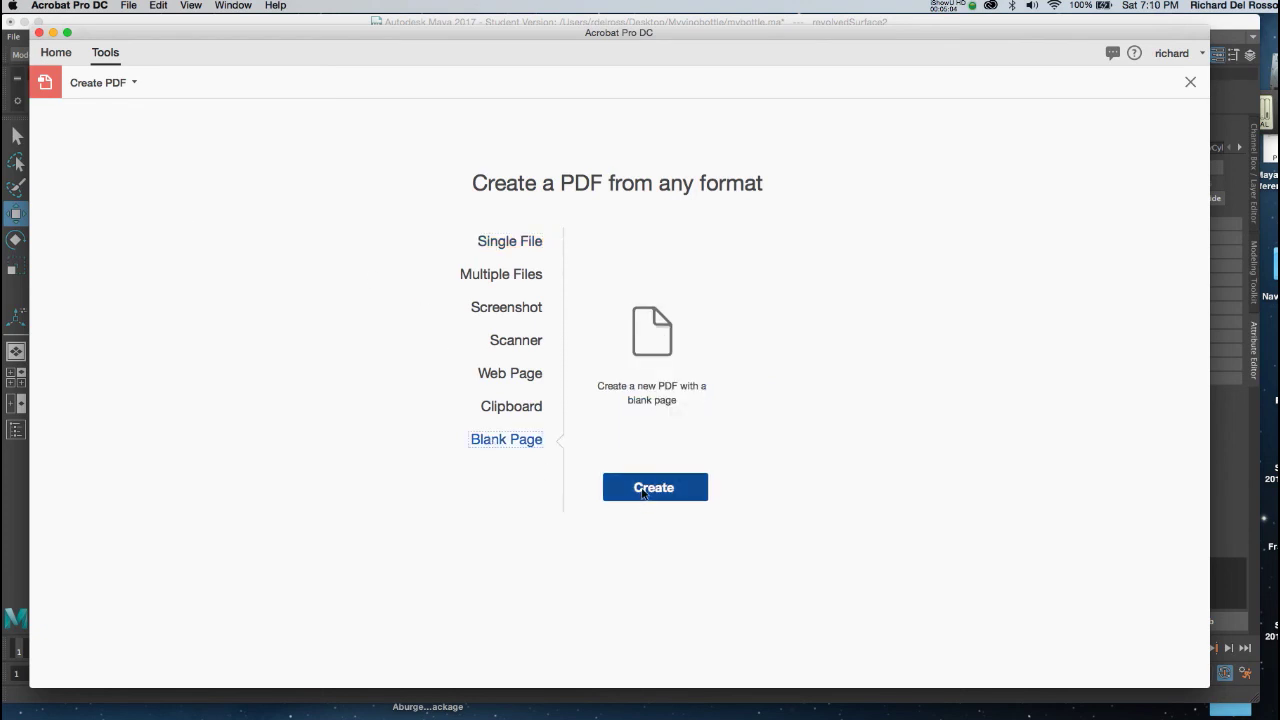
key(super+0)
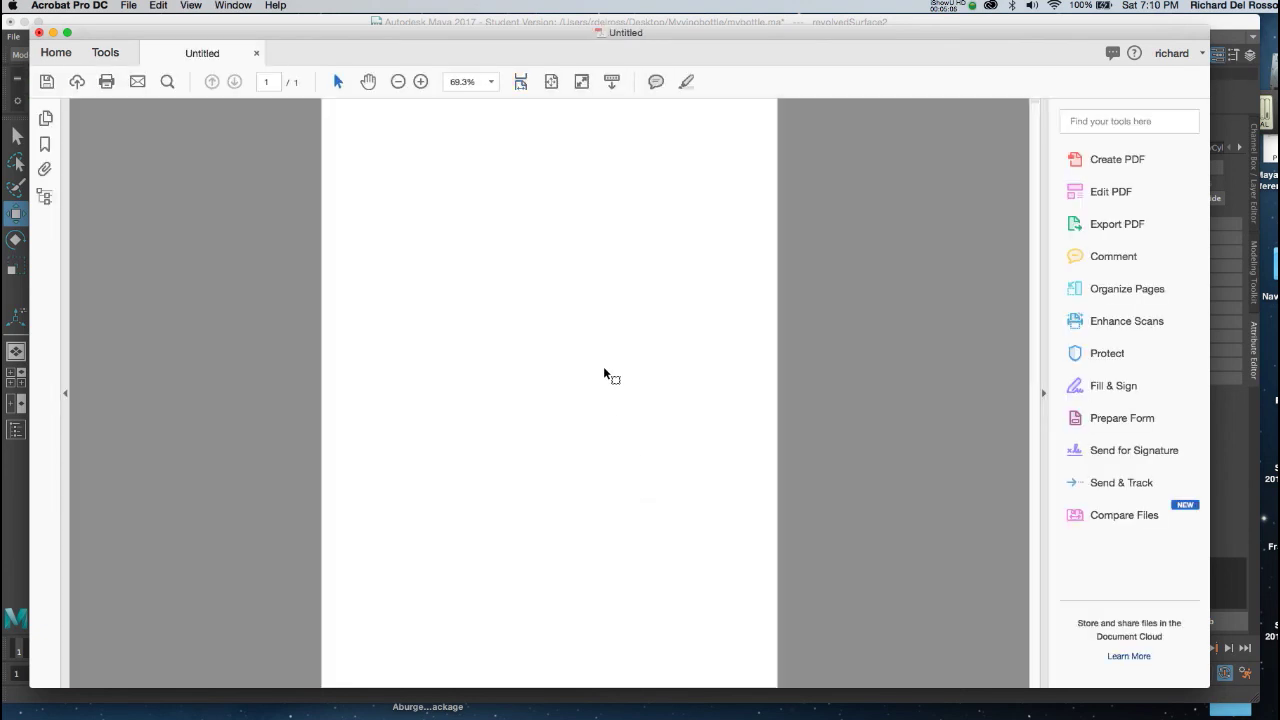
- Start the Rich Media Add 3D tool for the blank page
click(114, 52)
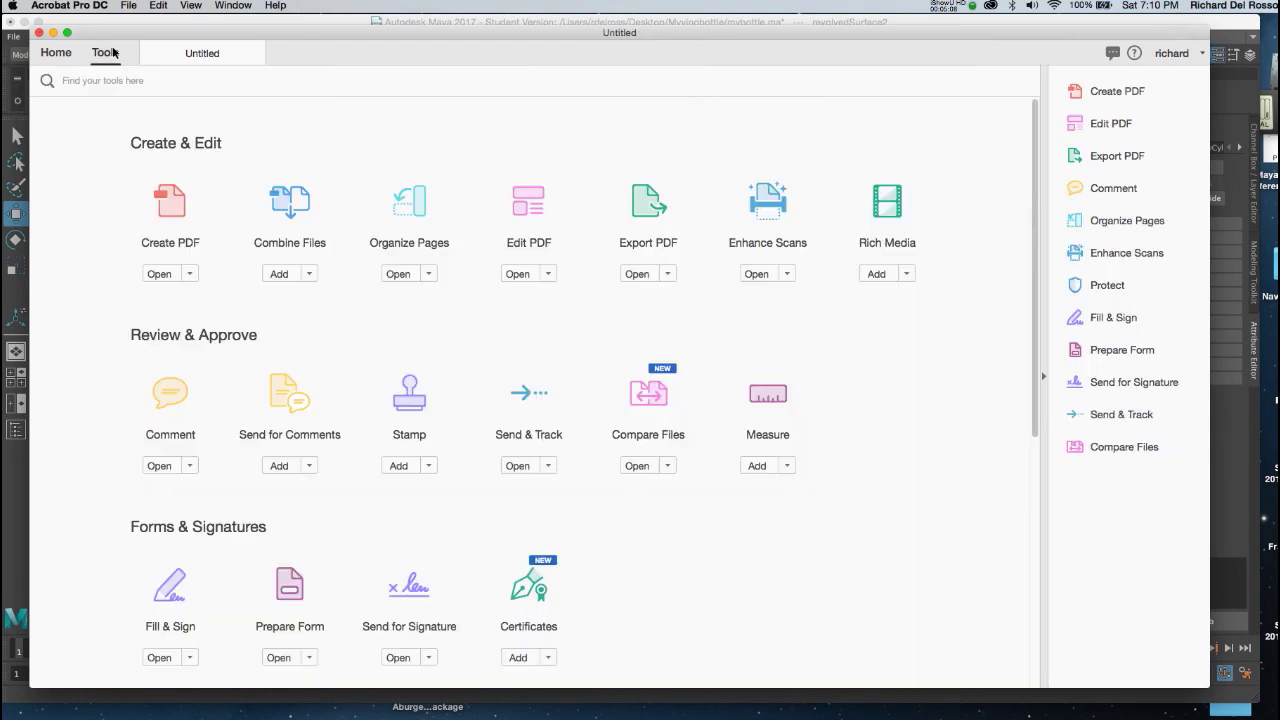
click(891, 213)
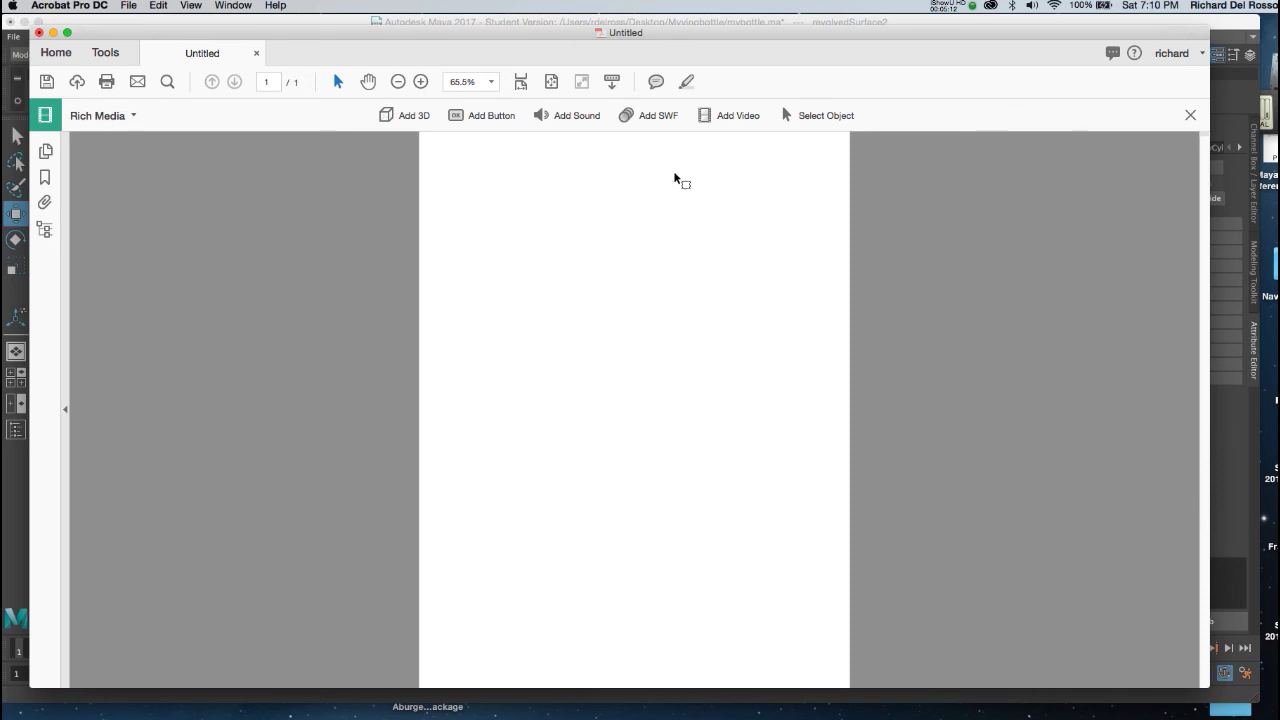
click(388, 114)
- Draw a 3D area on the page and insert vinobottleF.u3d into it
click(386, 116)
drag(445, 157, 830, 600)
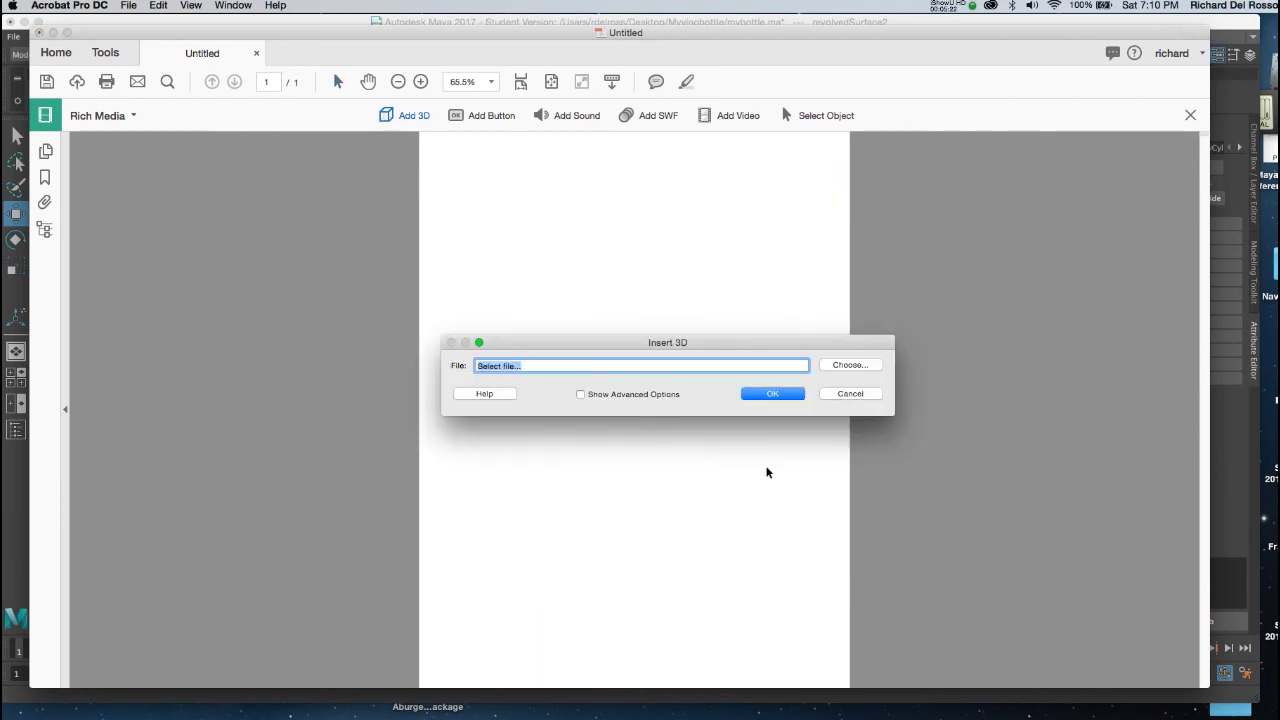
click(849, 365)
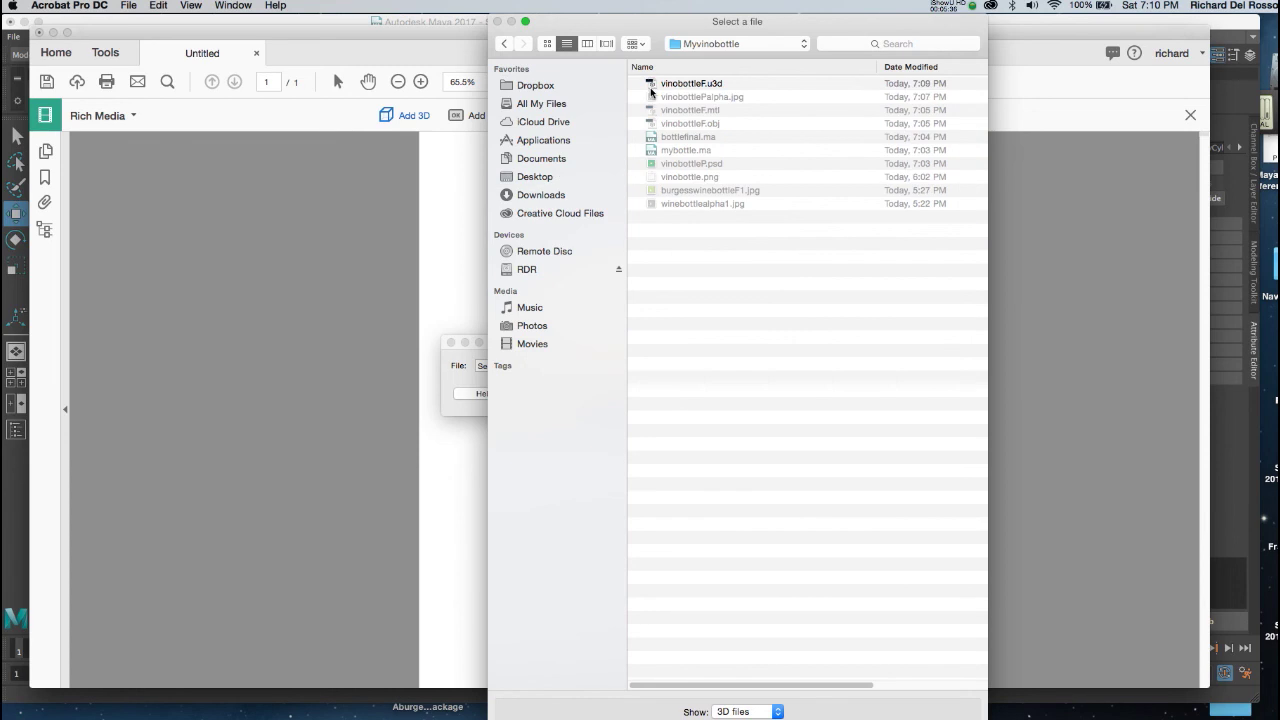
click(690, 83)
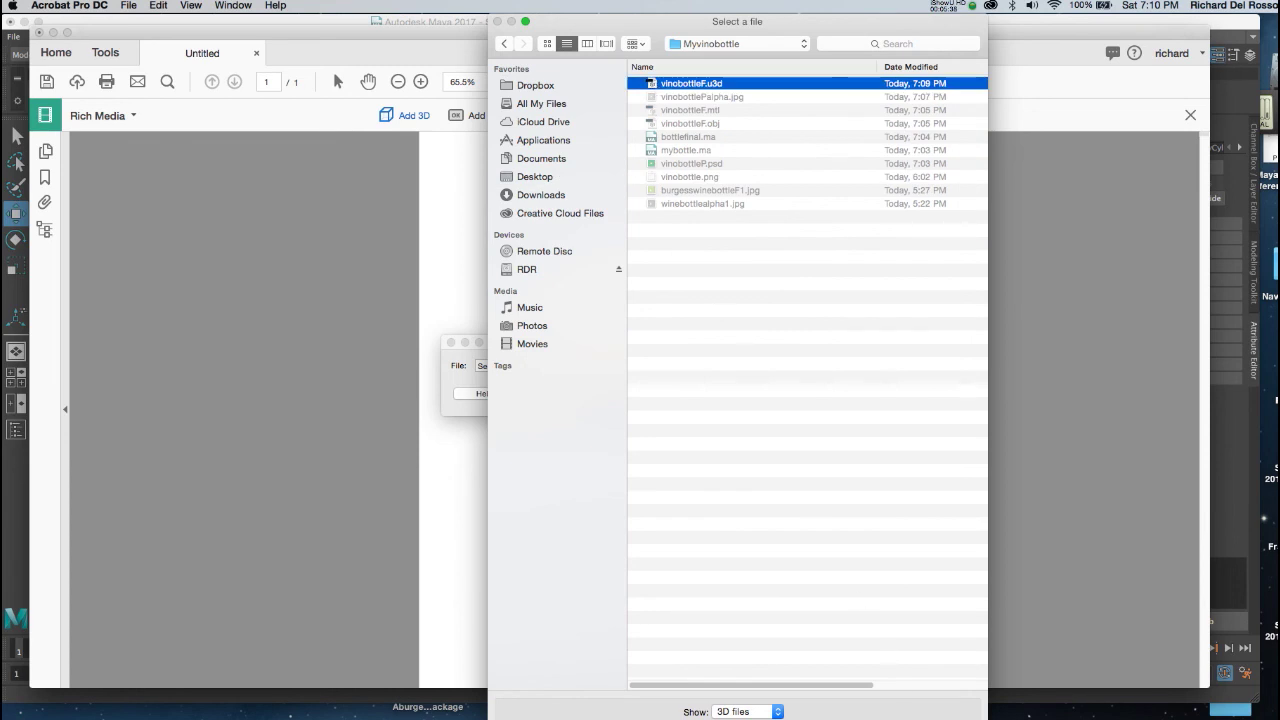
key(Return)
click(771, 393)
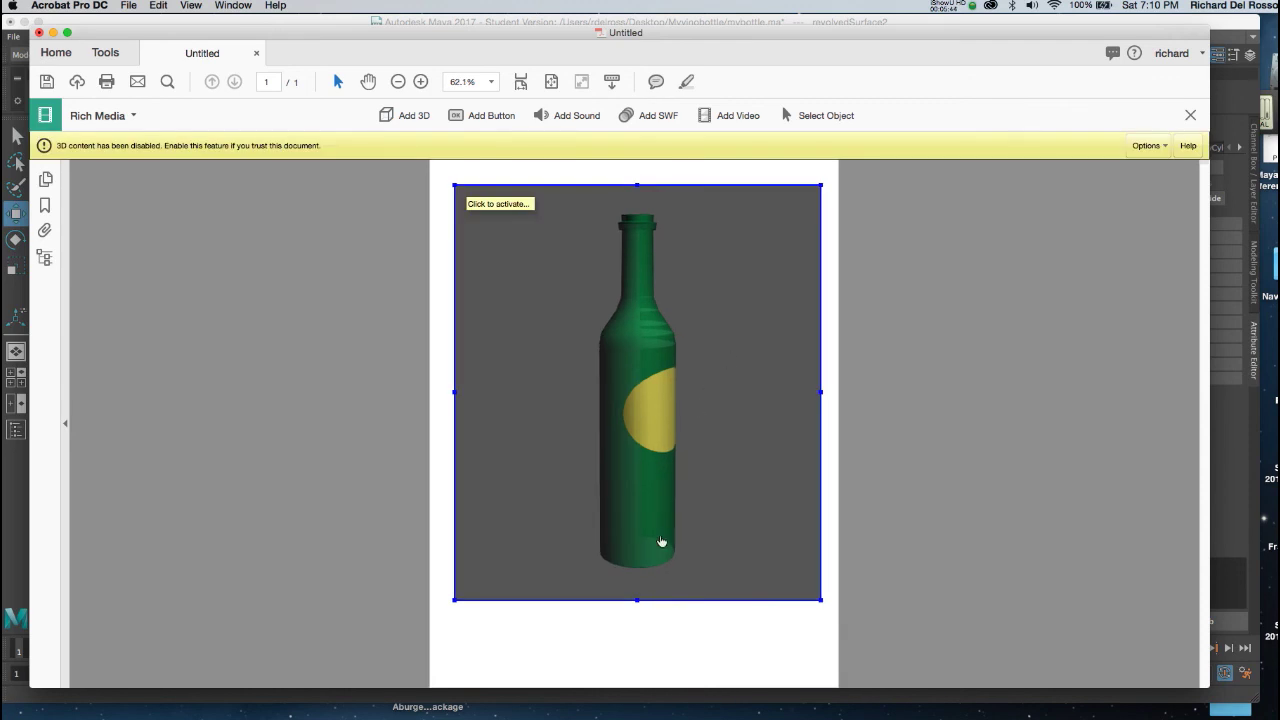
- Give the 3D model a transparent background in its properties
right_click(786, 261)
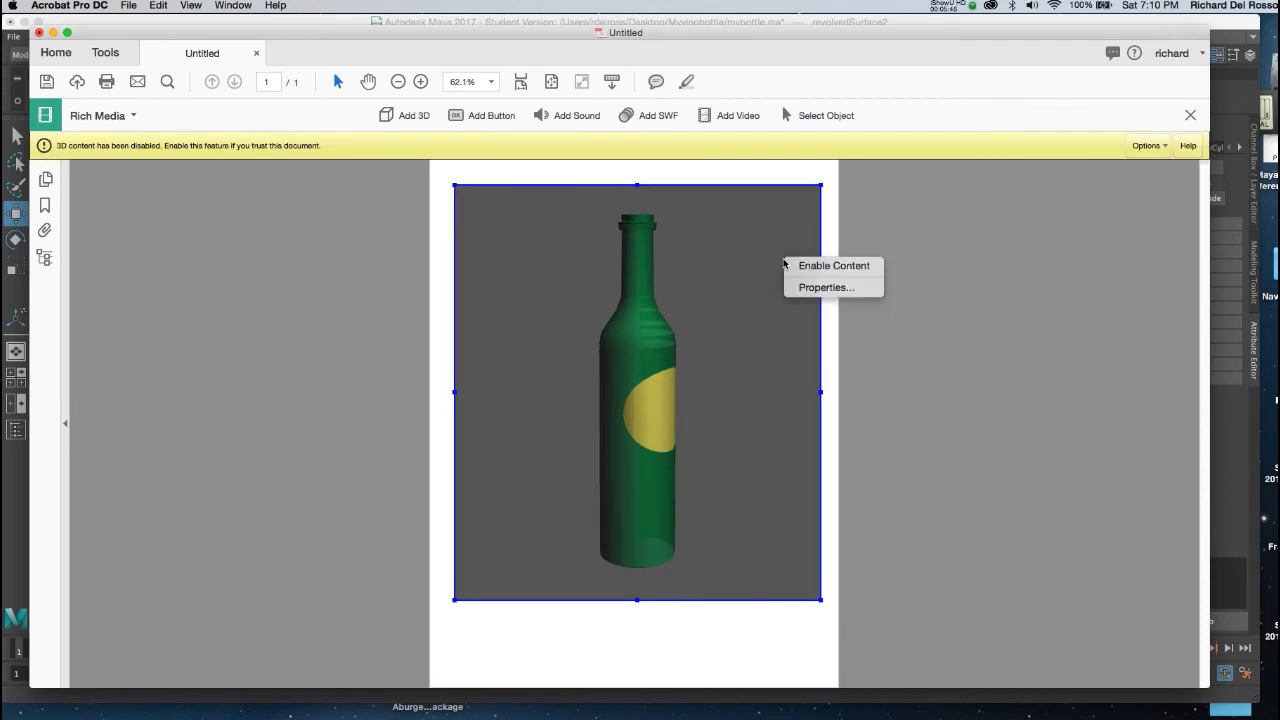
click(824, 288)
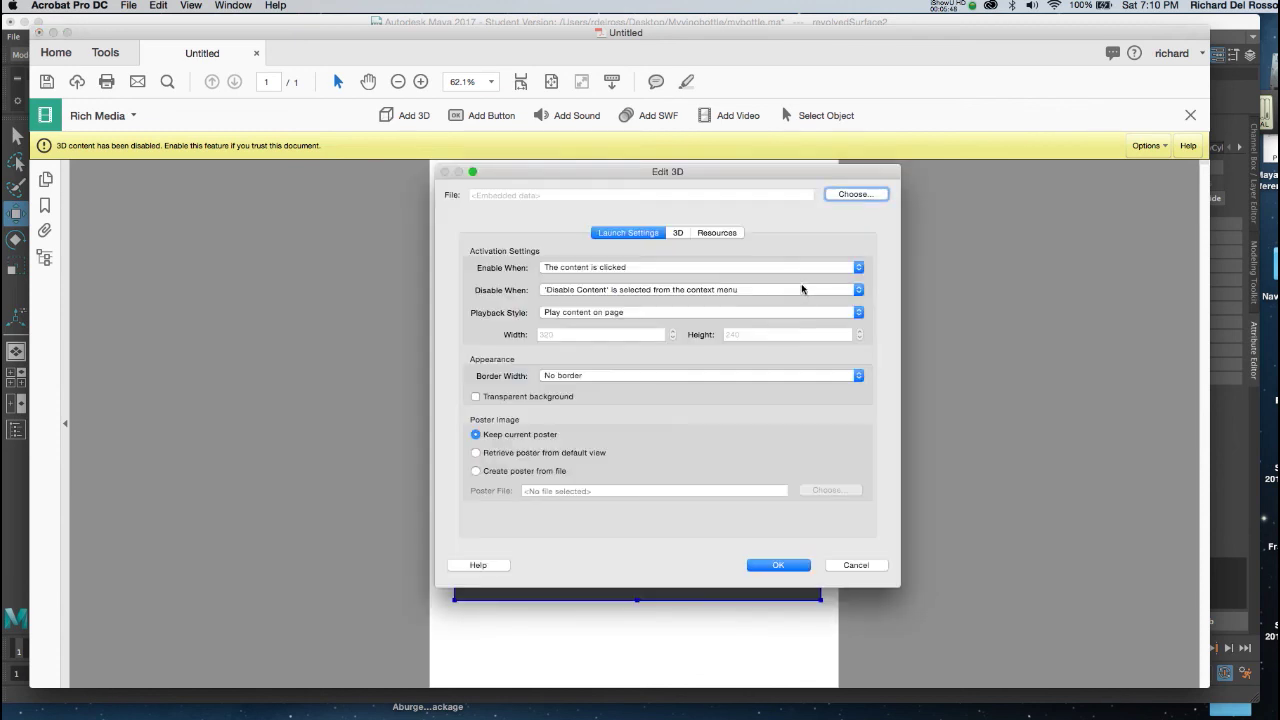
click(476, 397)
click(766, 566)
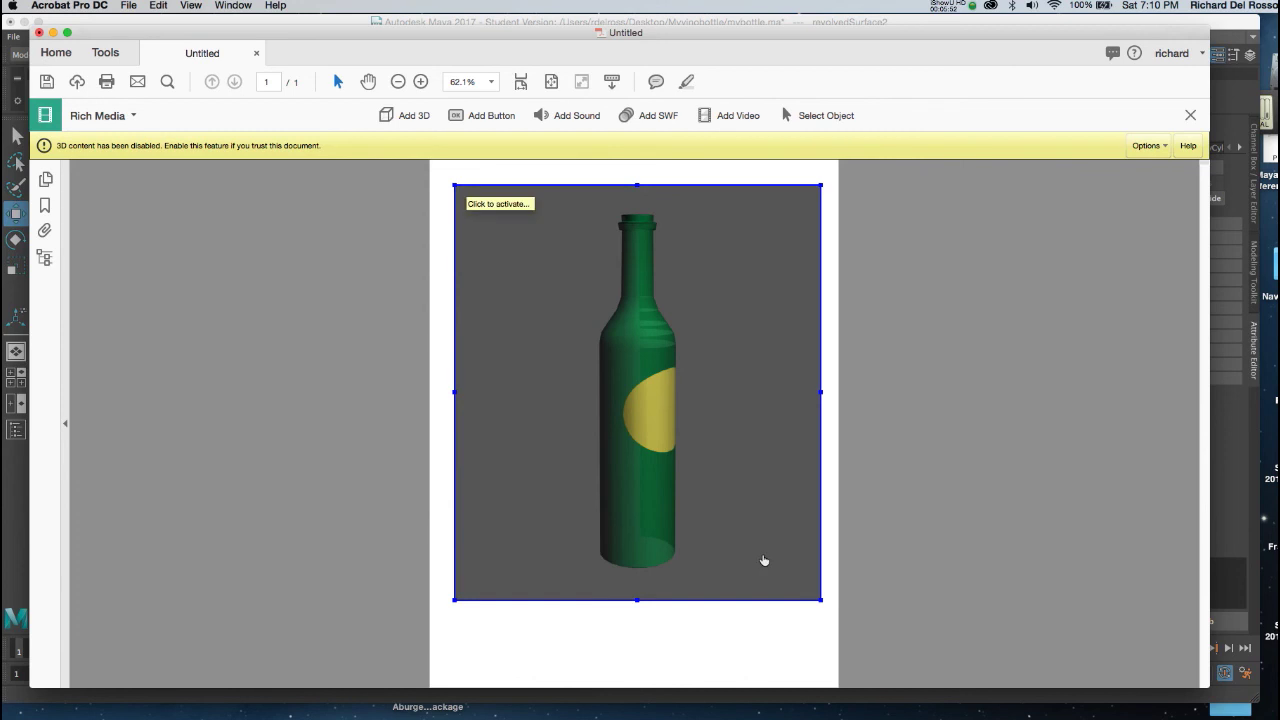
- Trust the document one time so the 3D bottle model activates
click(1148, 146)
click(1152, 166)
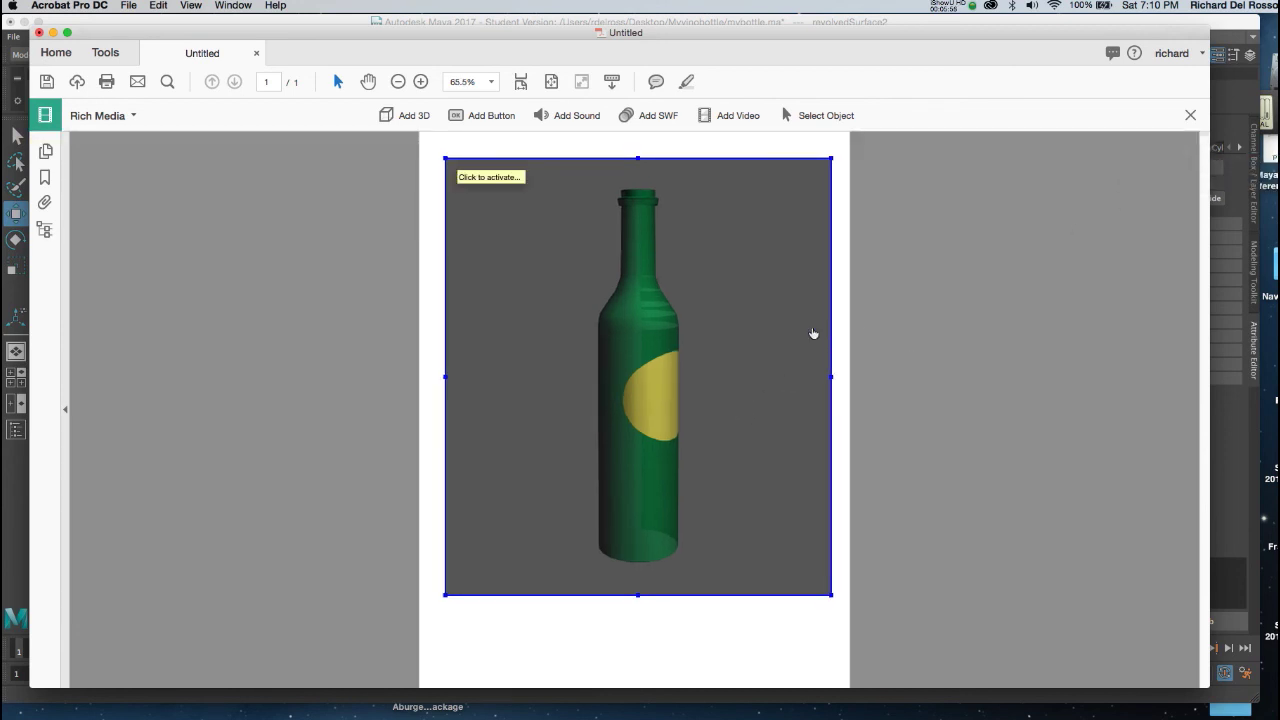
click(756, 343)
drag(737, 347, 661, 341)
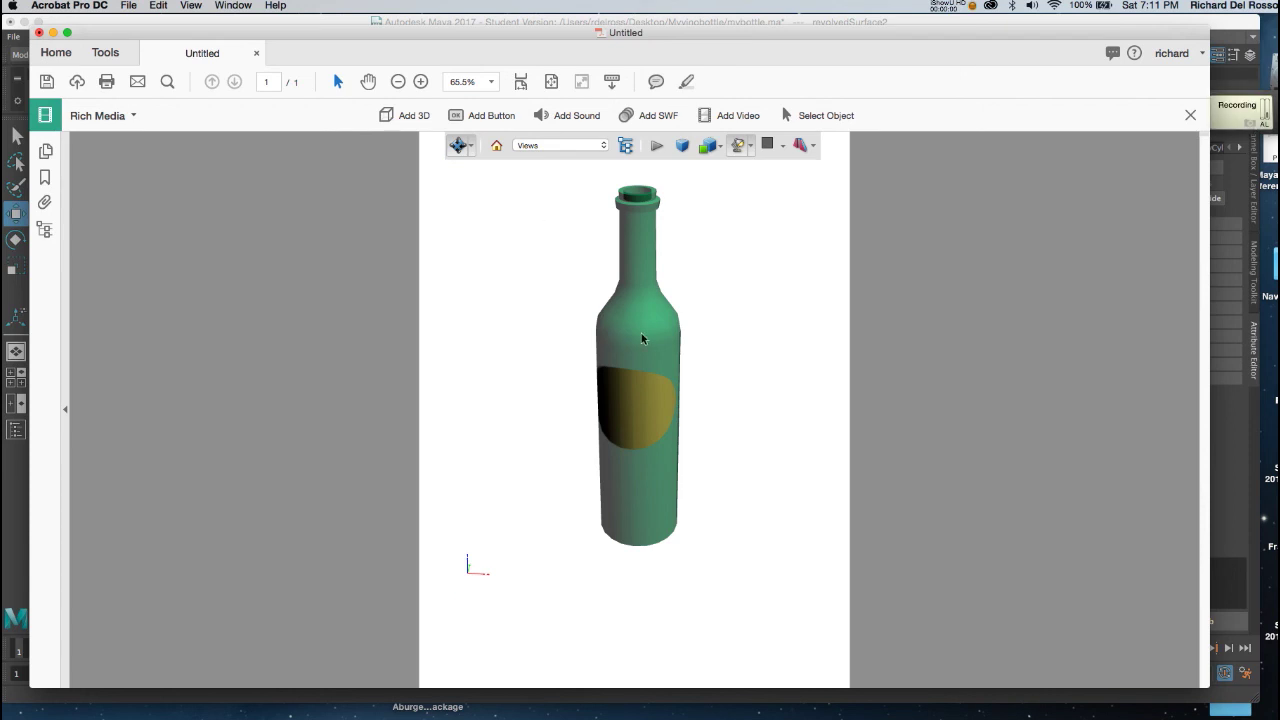
drag(643, 334, 634, 380)
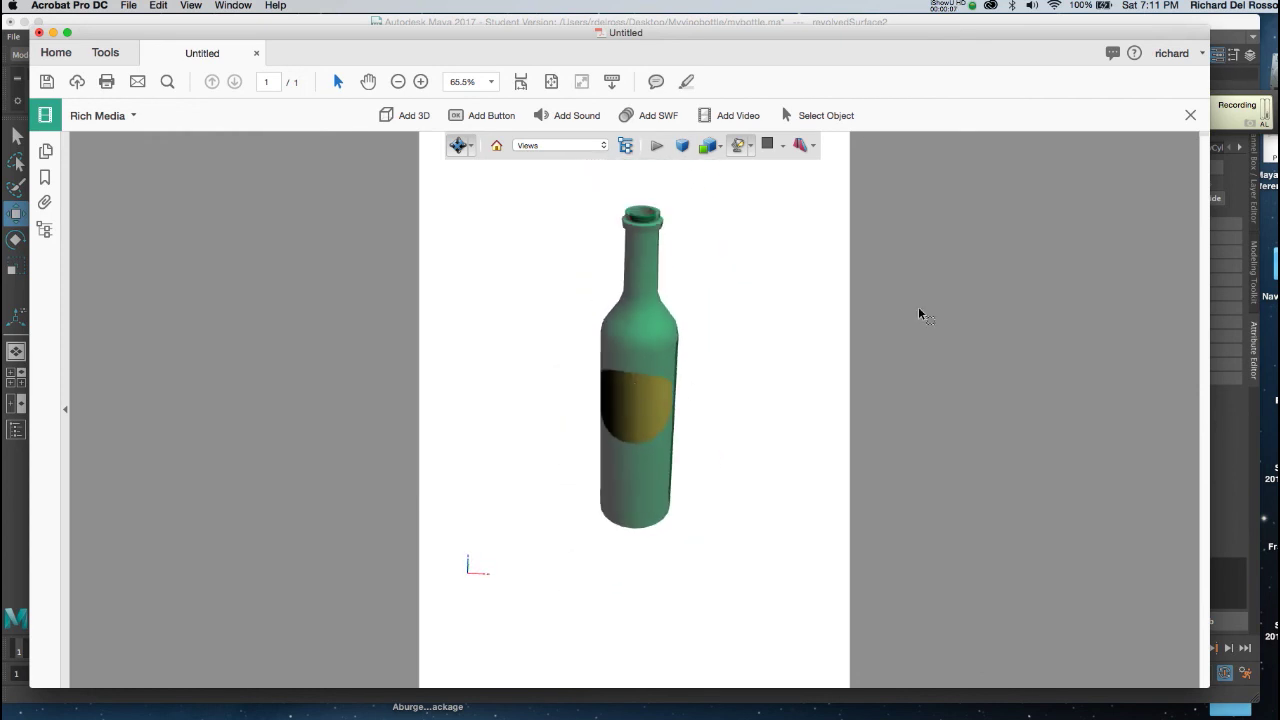